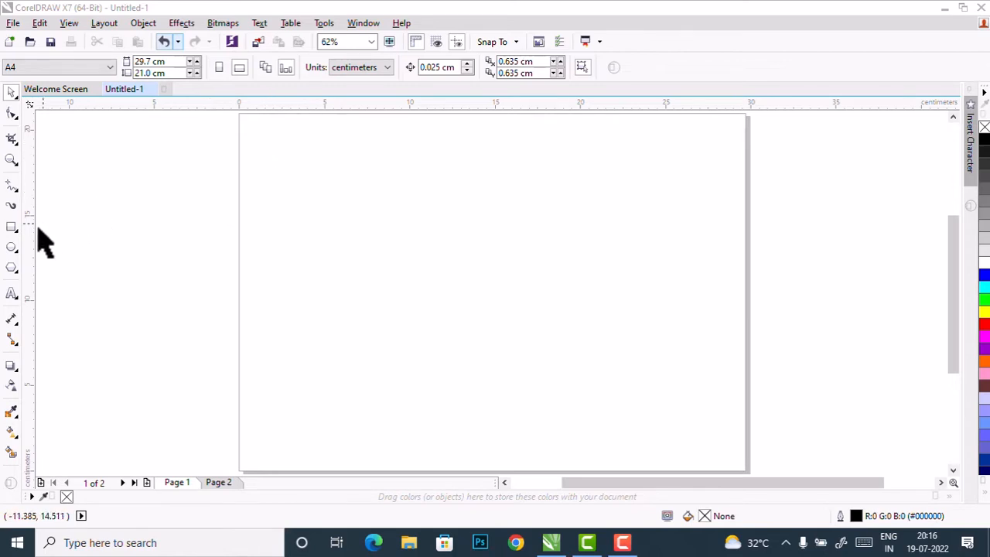
- Draw a rectangle about 12.4 × 7.4 cm near the page's upper left and round its corners fully into a capsule shape
left_click(11, 227)
left_click_drag(302, 174, 513, 301)
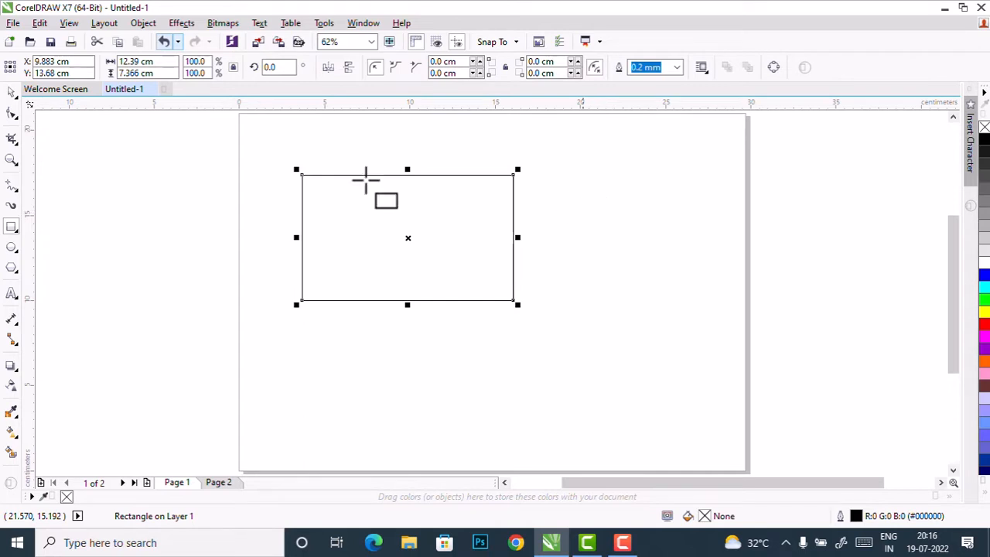
left_click(10, 113)
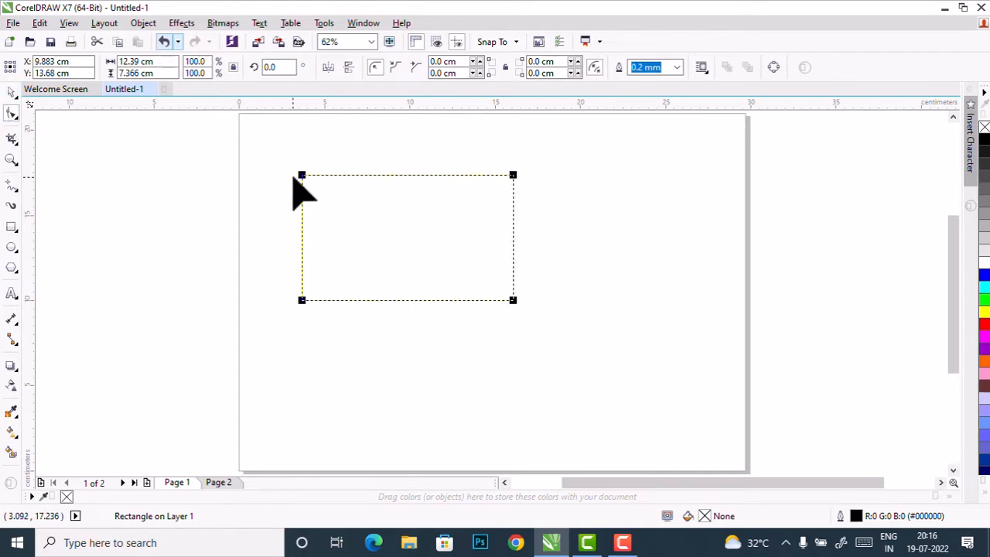
left_click_drag(302, 175, 290, 248)
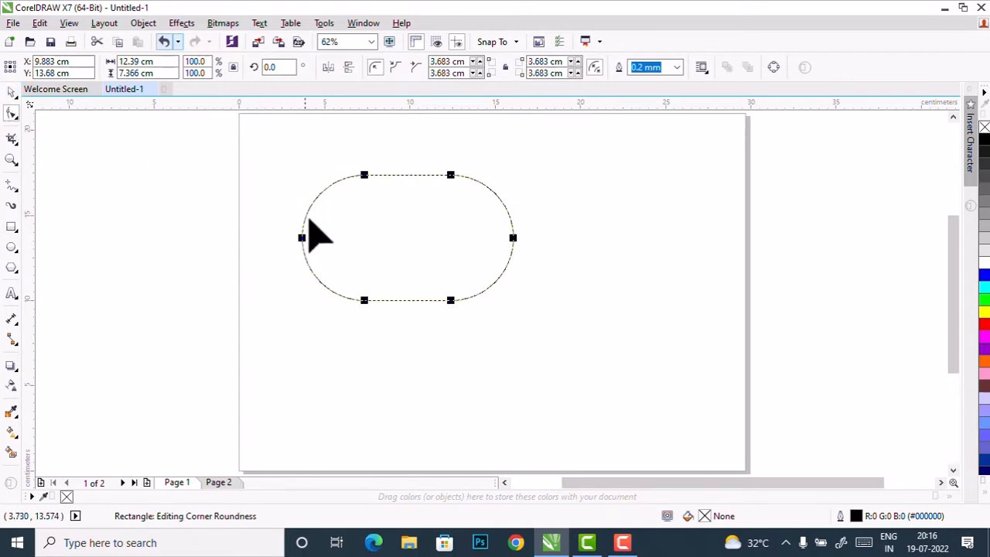
- Draw a rectangle about 6.3 × 5.9 cm beside the capsule shape and round its corners to about 1.2 cm
left_click(11, 226)
left_click_drag(597, 180, 705, 281)
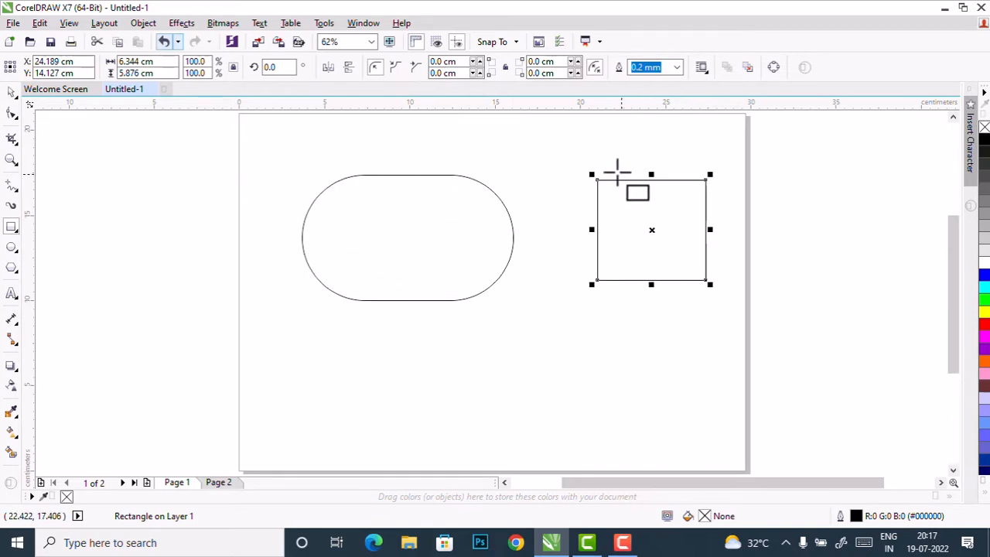
left_click(10, 113)
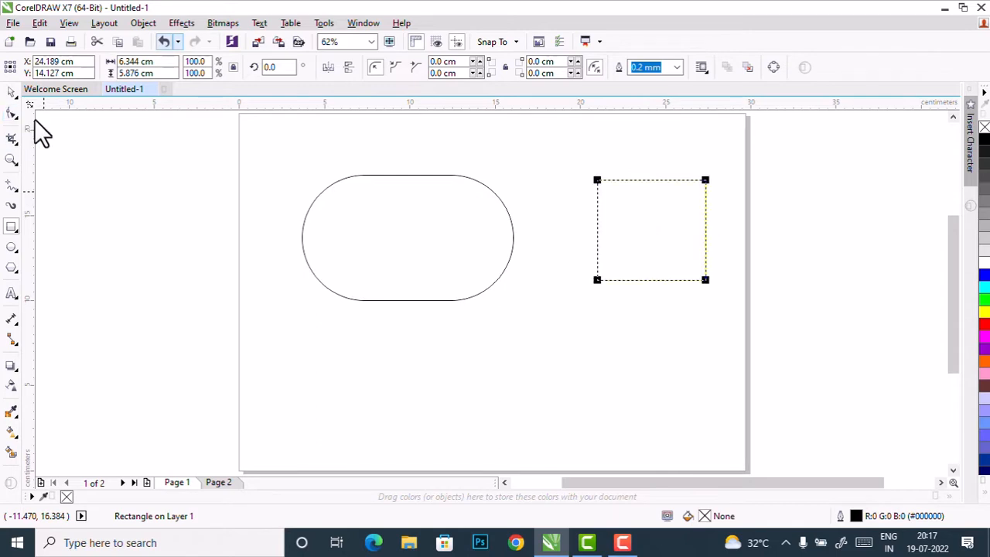
left_click_drag(596, 180, 596, 214)
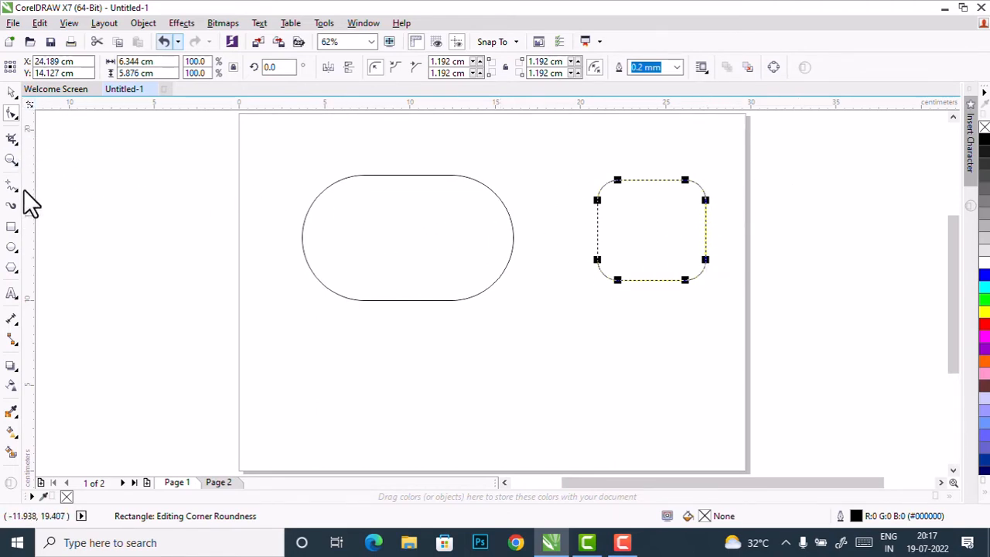
- Draw a rectangle about 9.1 × 5.1 cm below the capsule shape and convert it to curves
left_click(11, 227)
left_click_drag(340, 336, 495, 421)
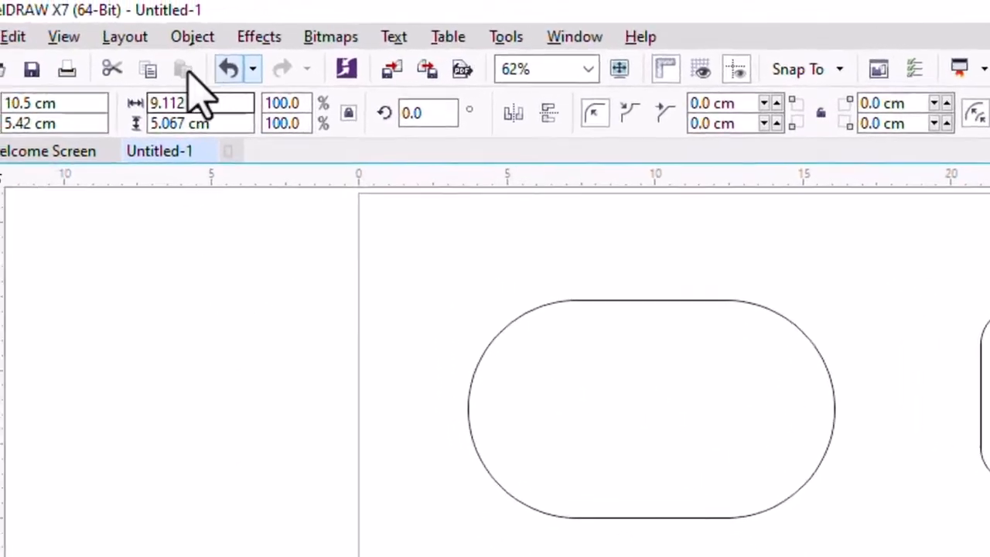
left_click(228, 44)
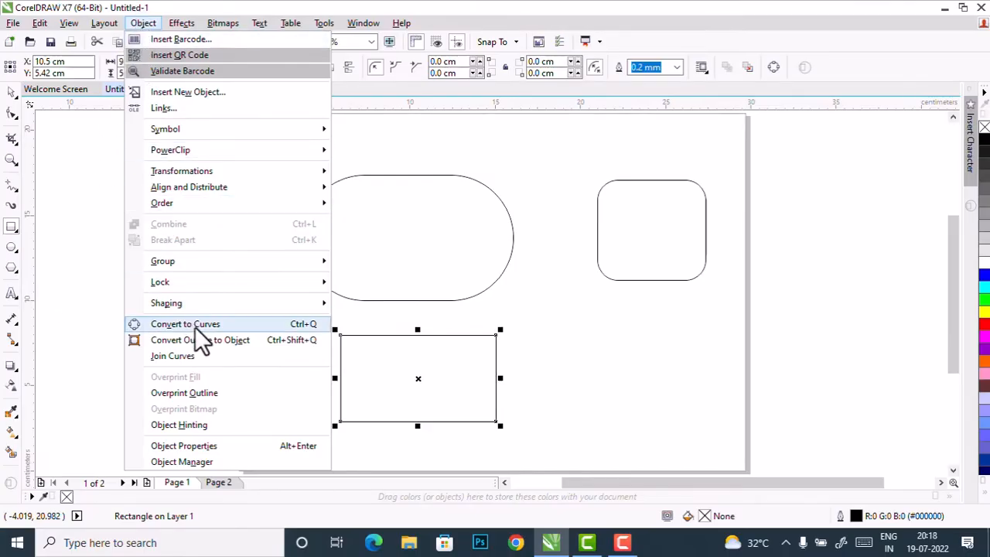
left_click(764, 35)
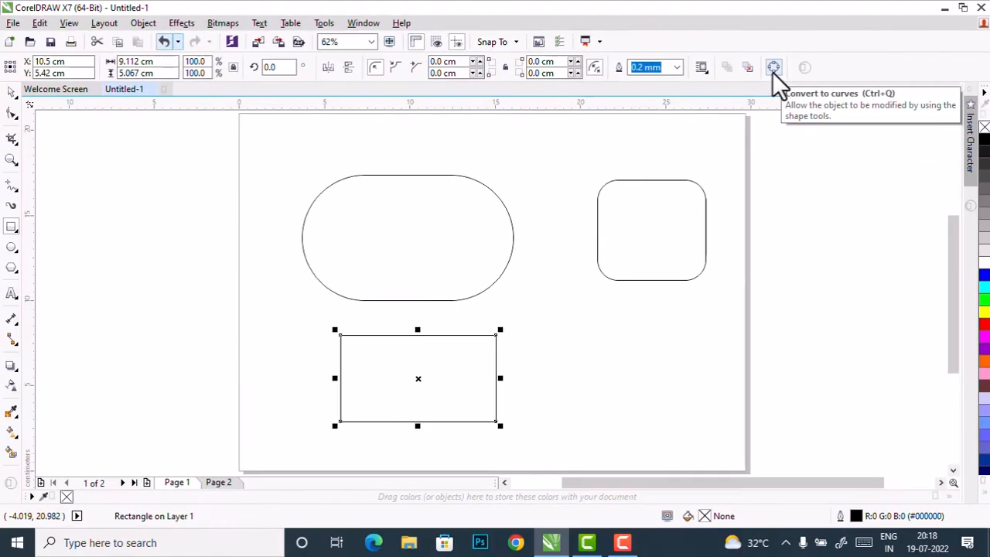
left_click(12, 229)
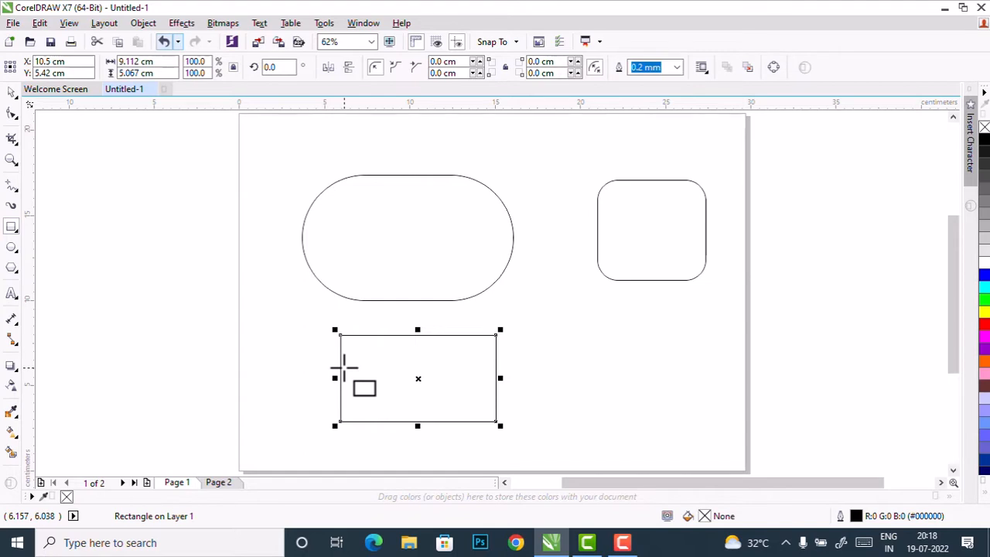
left_click(12, 114)
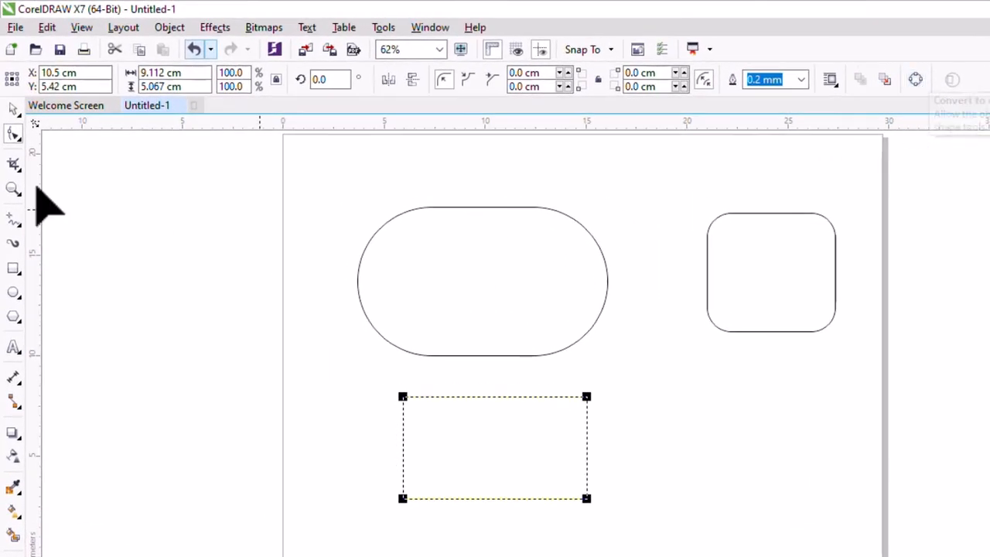
left_click(11, 111)
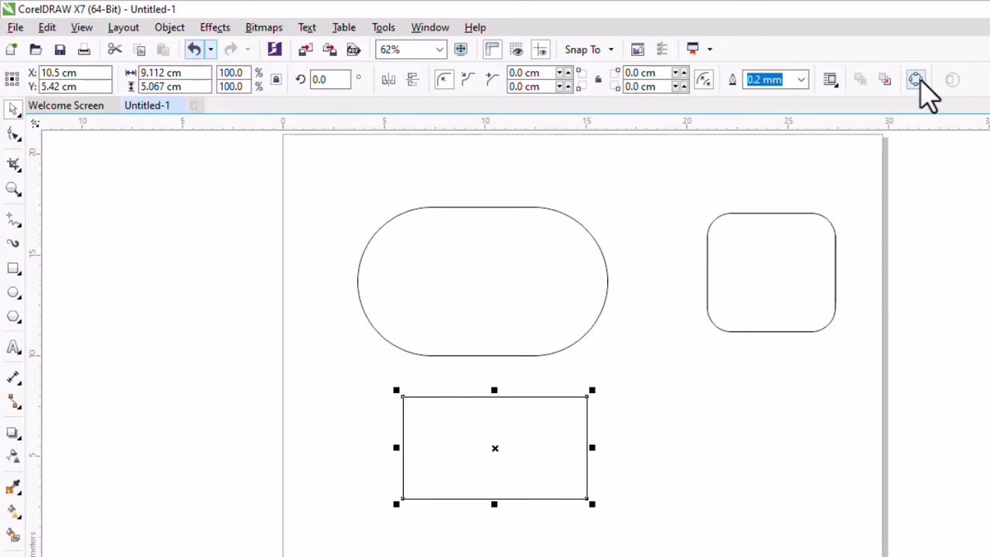
key("F6")
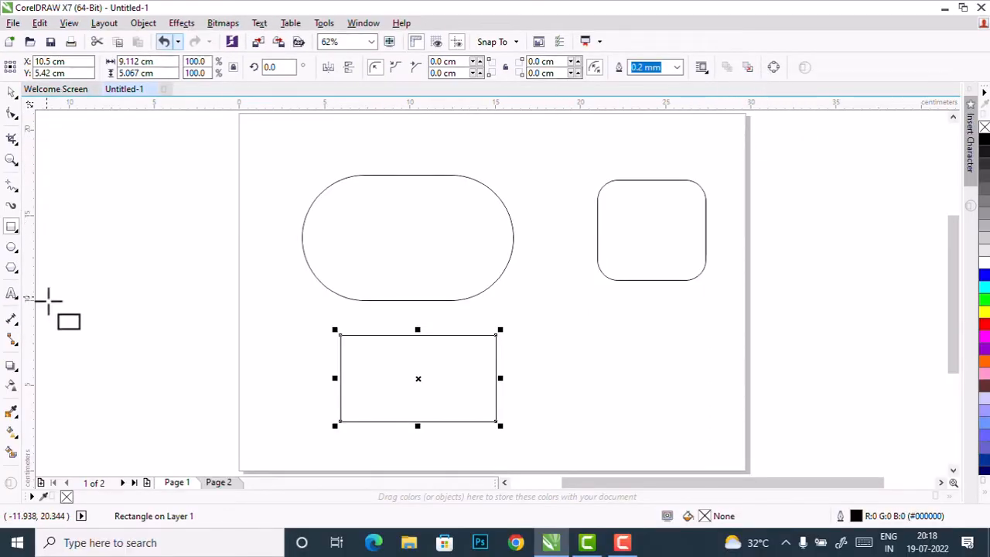
left_click(776, 72)
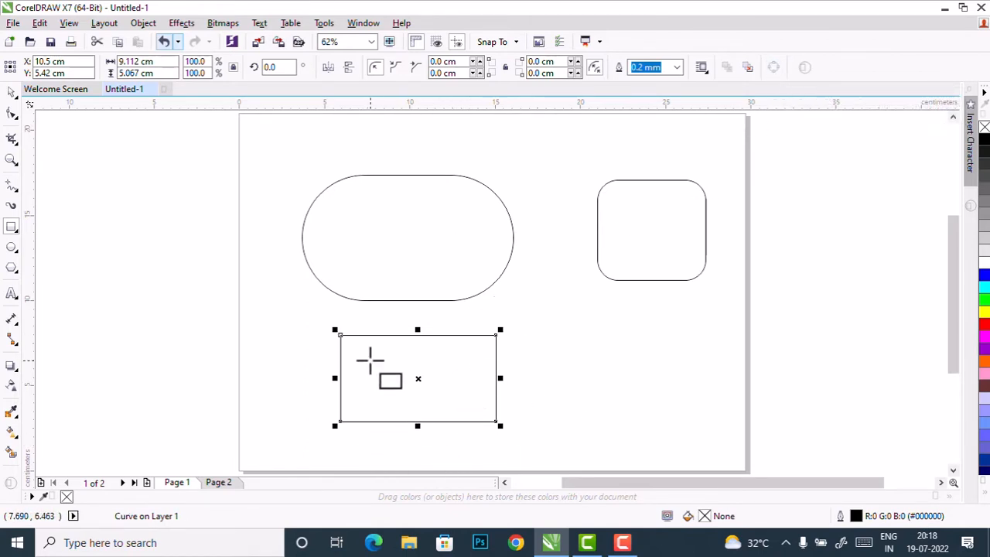
- Examine the nodes of the converted rectangle with the Shape tool, selecting the start node alone and all nodes together
left_click(11, 113)
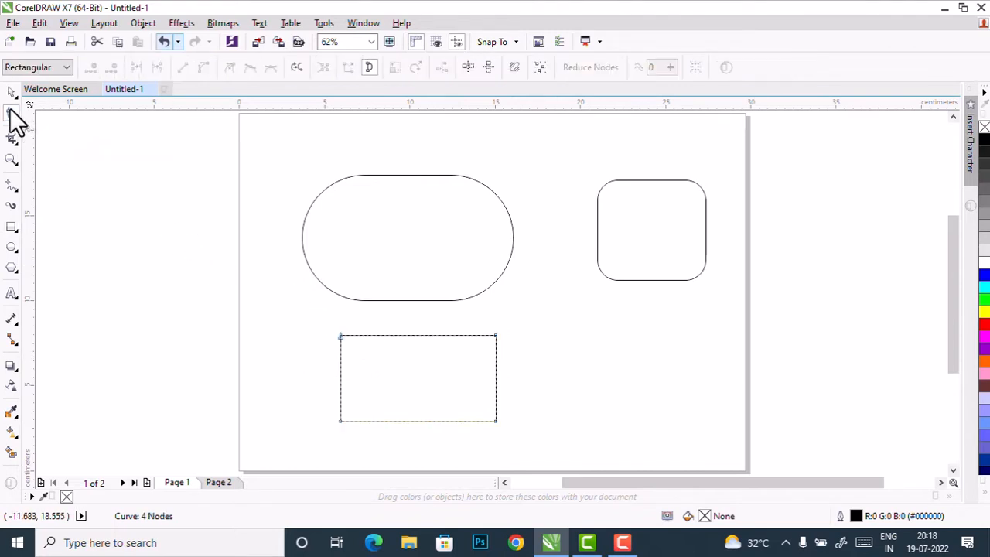
left_click_drag(278, 296, 549, 443)
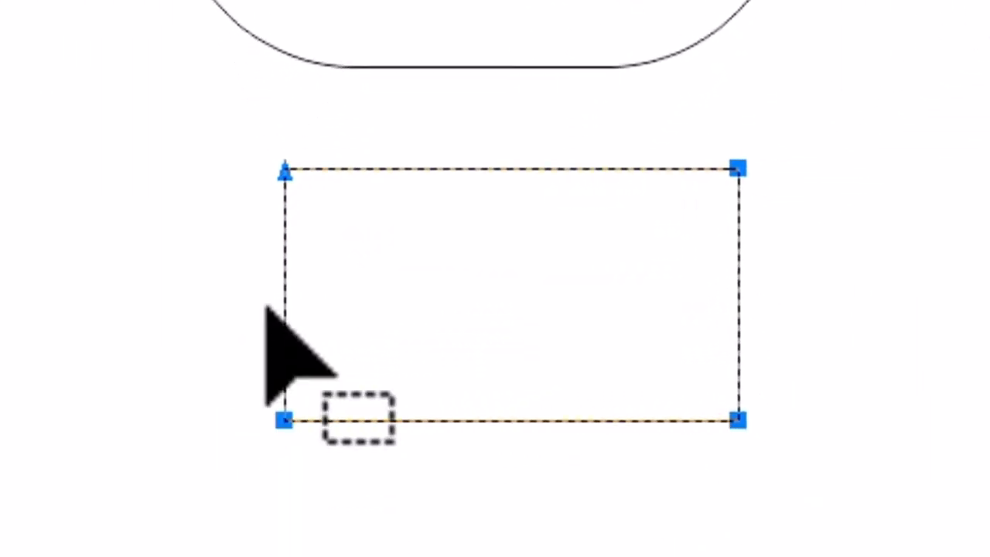
left_click_drag(232, 133, 340, 250)
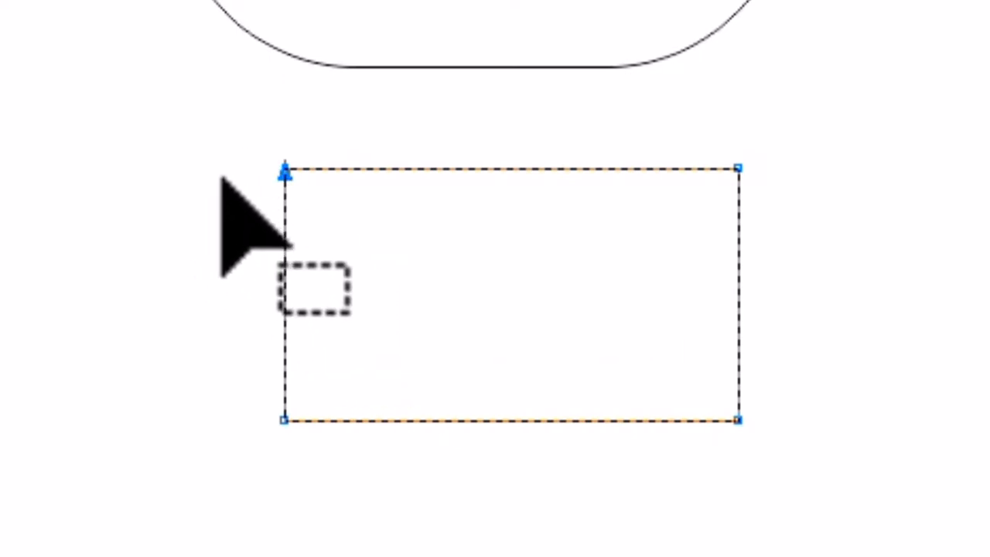
left_click_drag(221, 122, 743, 430)
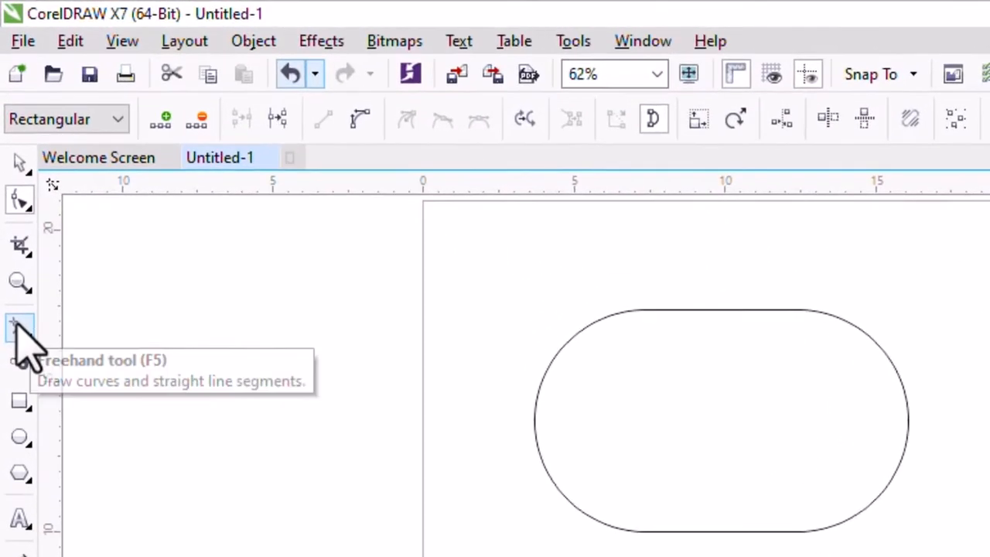
- Draw a horizontal 2-Point Line about 10.1 cm long below the rounded square
left_click(17, 328)
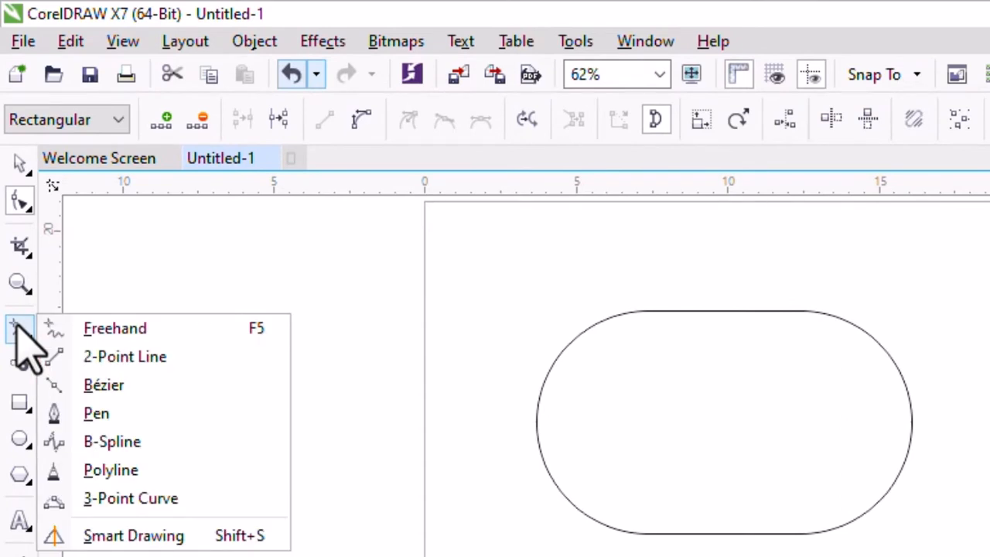
left_click(116, 358)
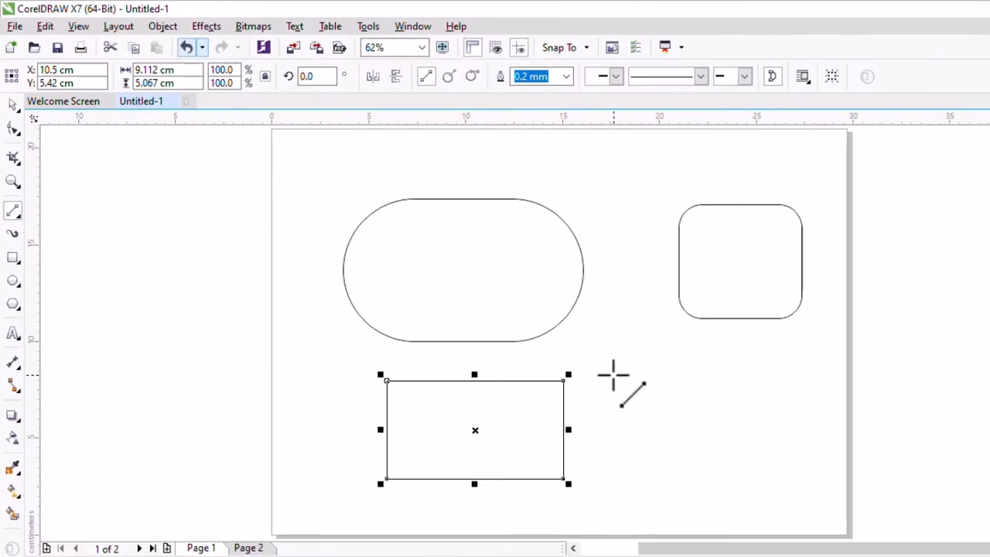
left_click_drag(613, 375, 815, 375)
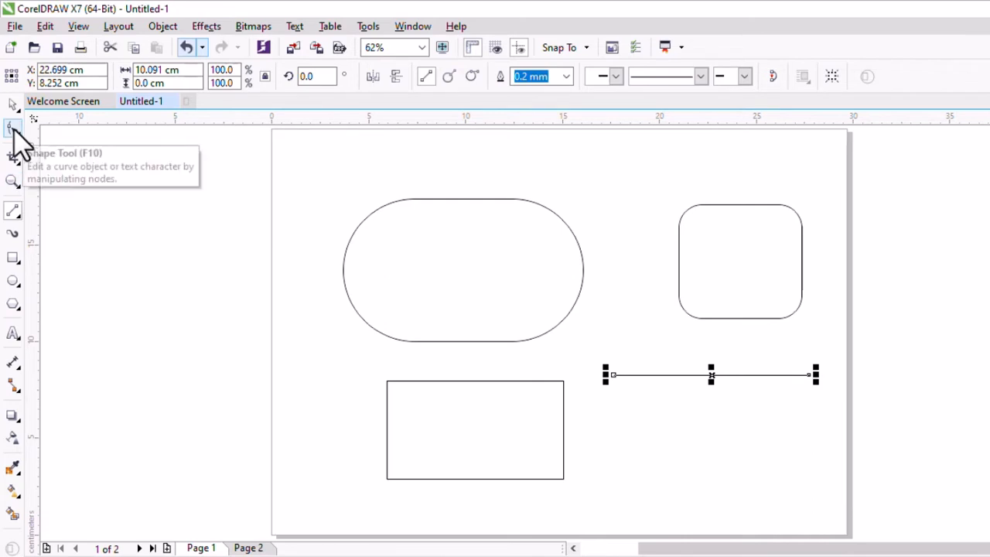
- Examine the end nodes of the line and compare them with the nodes of the converted rectangle
left_click(13, 128)
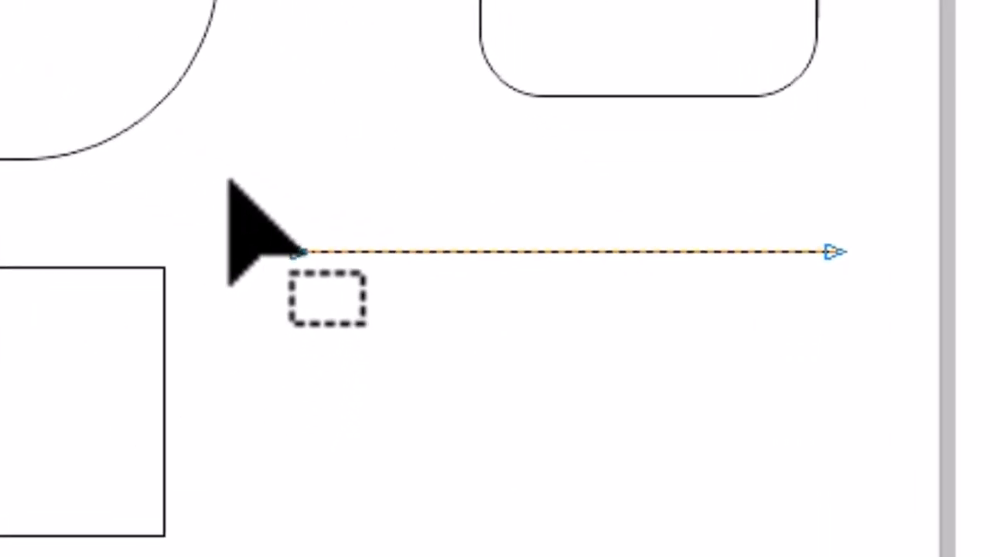
left_click_drag(228, 181, 804, 407)
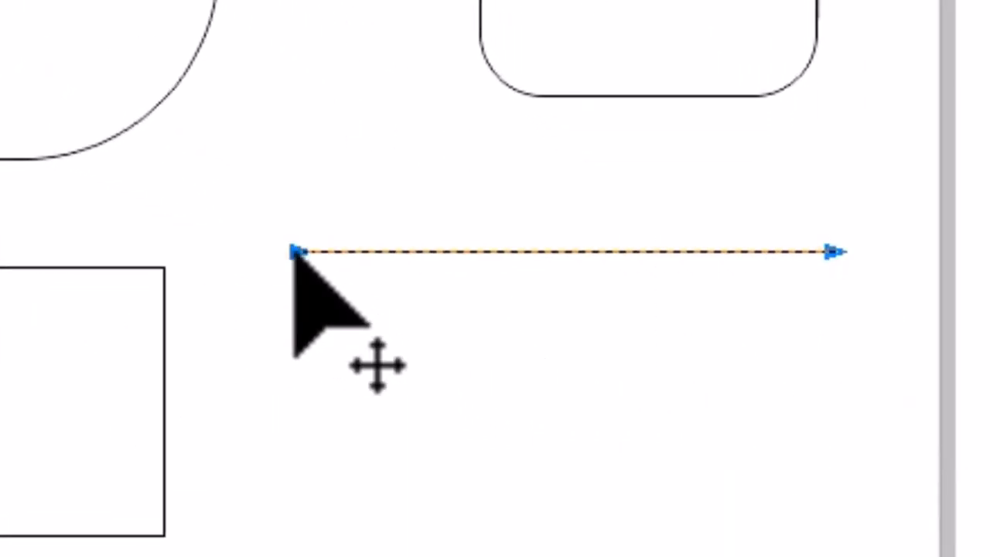
left_click_drag(22, 263, 398, 467)
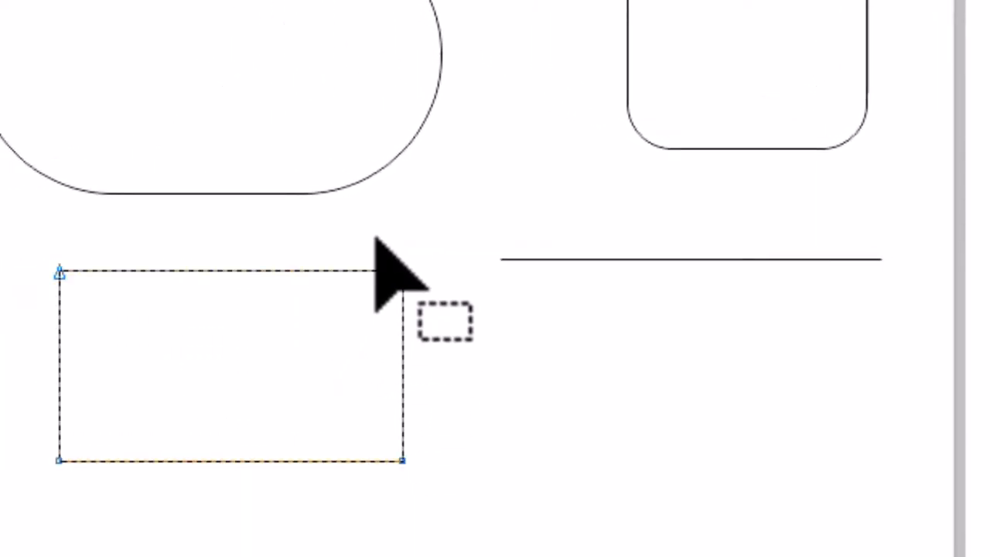
left_click_drag(455, 208, 902, 353)
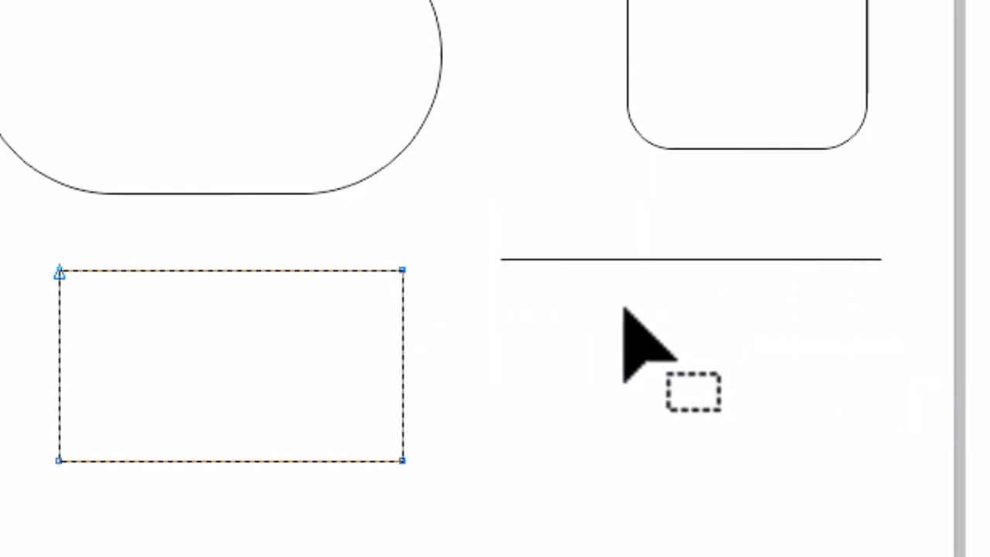
left_click(511, 259)
- Bend the line into a V by adding a midpoint node and moving it downward, and close the curve into a triangle
left_click_drag(466, 229, 890, 319)
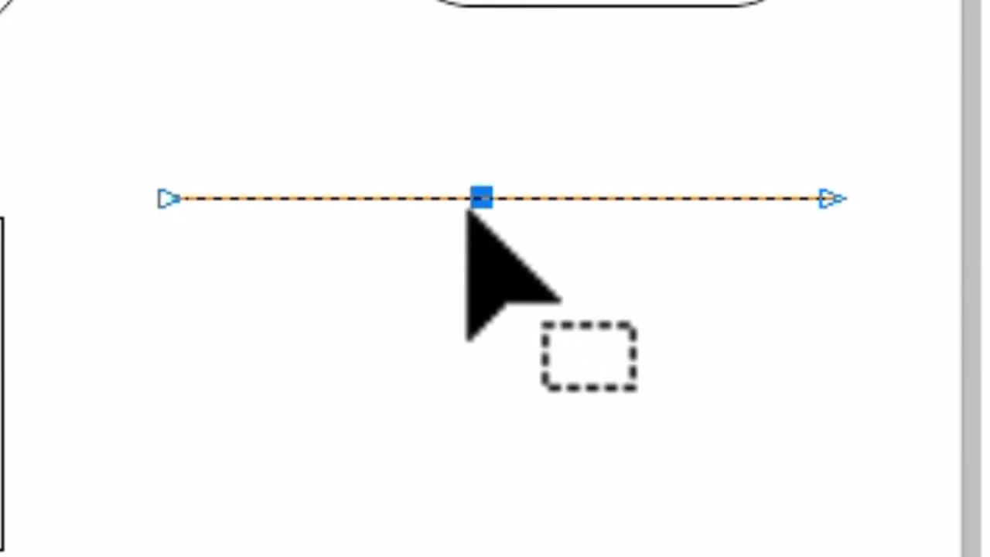
left_click_drag(478, 197, 487, 309)
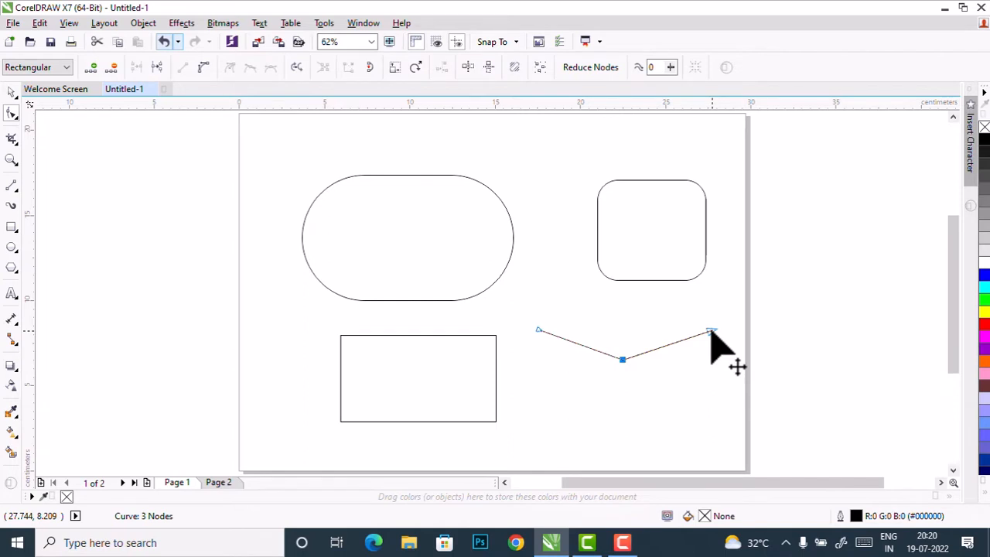
left_click_drag(524, 314, 739, 371)
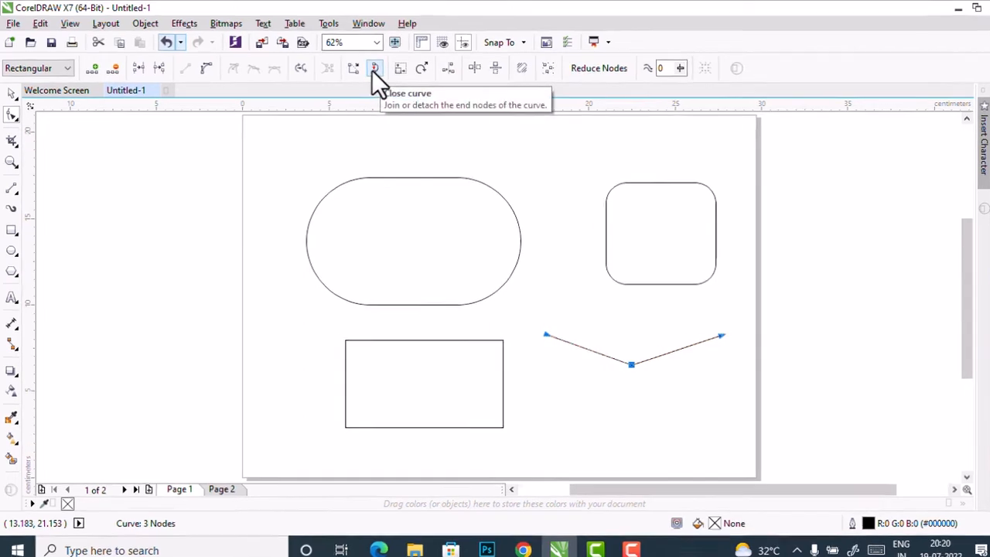
left_click(464, 85)
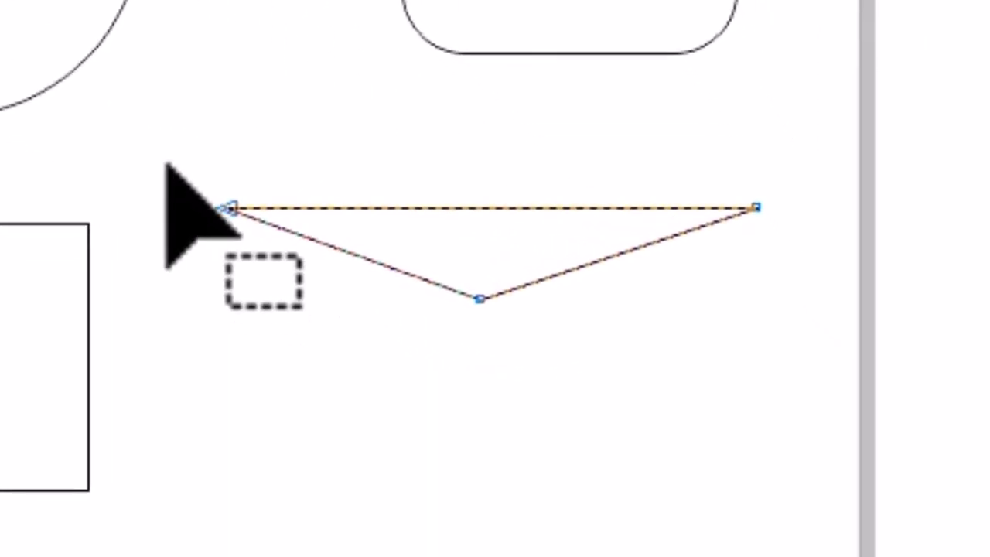
- Examine the closed triangle's nodes, selecting the start node, the opposite corner and the lower node to compare them
left_click_drag(164, 163, 278, 255)
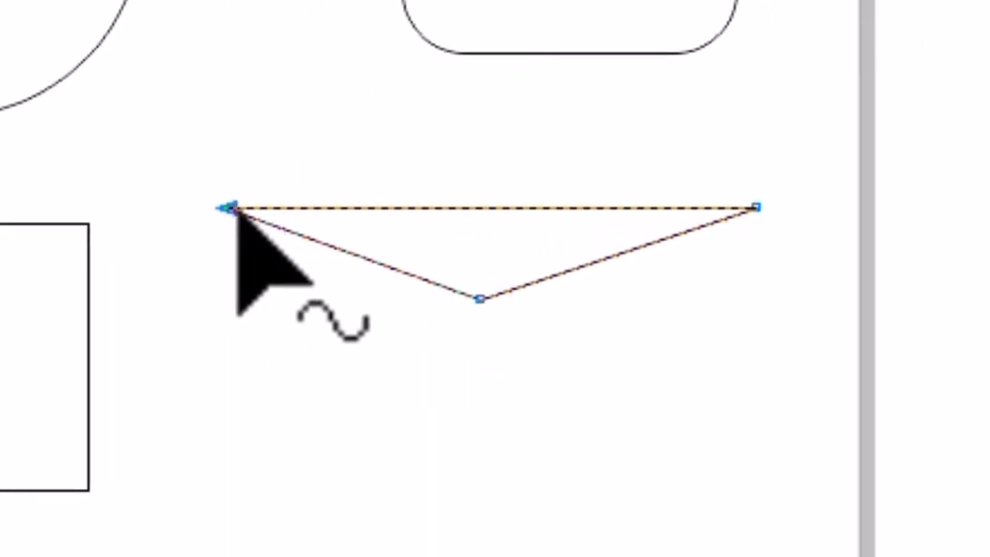
left_click_drag(186, 135, 362, 283)
left_click_drag(729, 181, 830, 255)
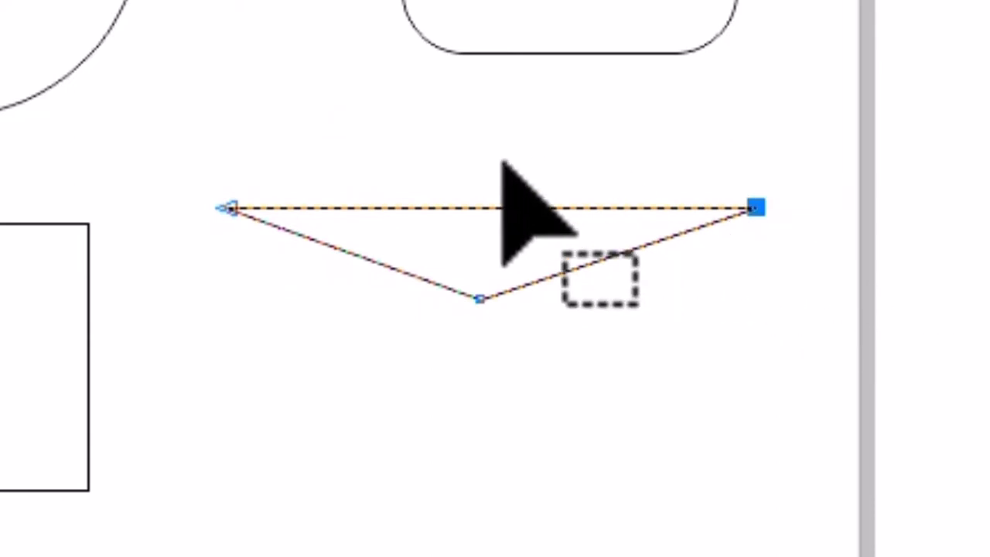
left_click_drag(208, 195, 270, 247)
left_click_drag(196, 169, 260, 281)
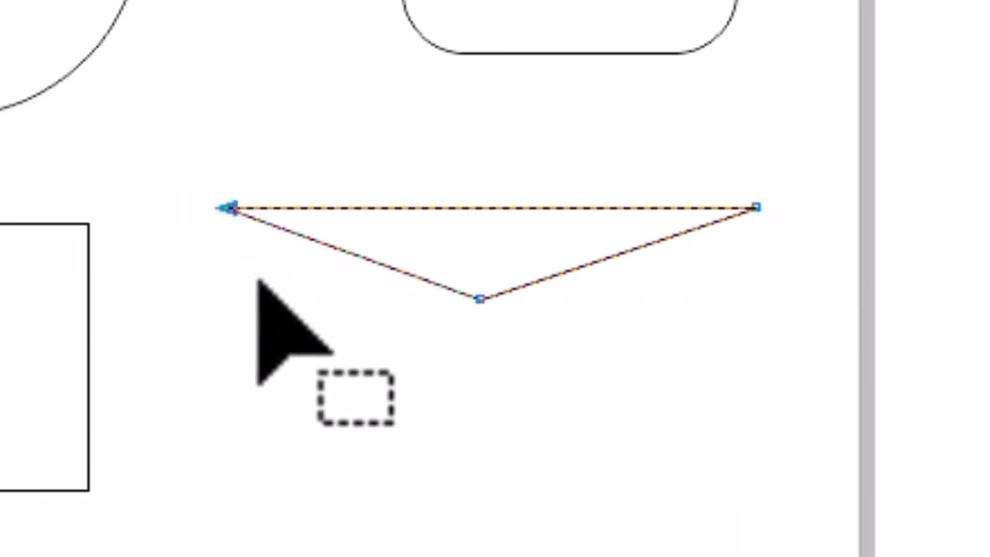
left_click_drag(822, 149, 453, 346)
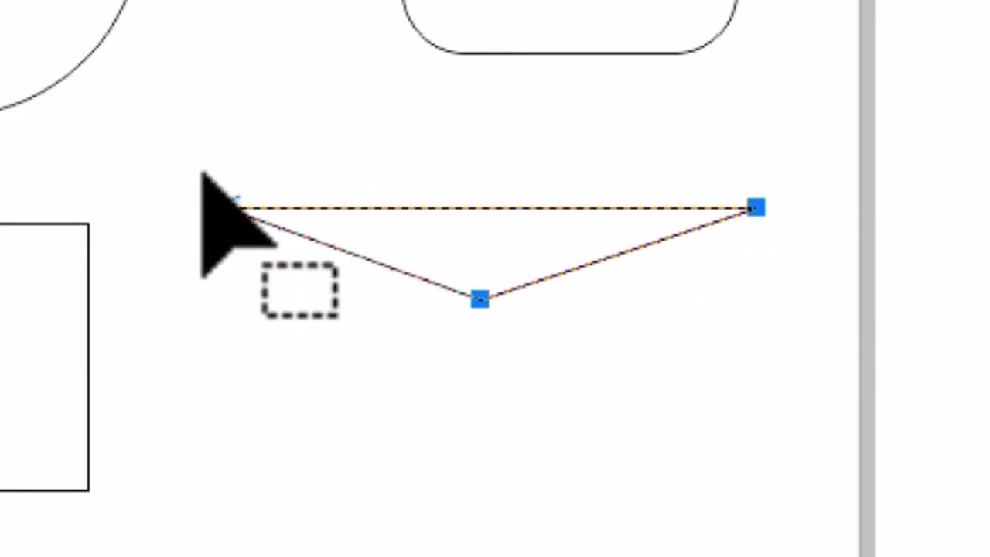
left_click_drag(186, 163, 247, 239)
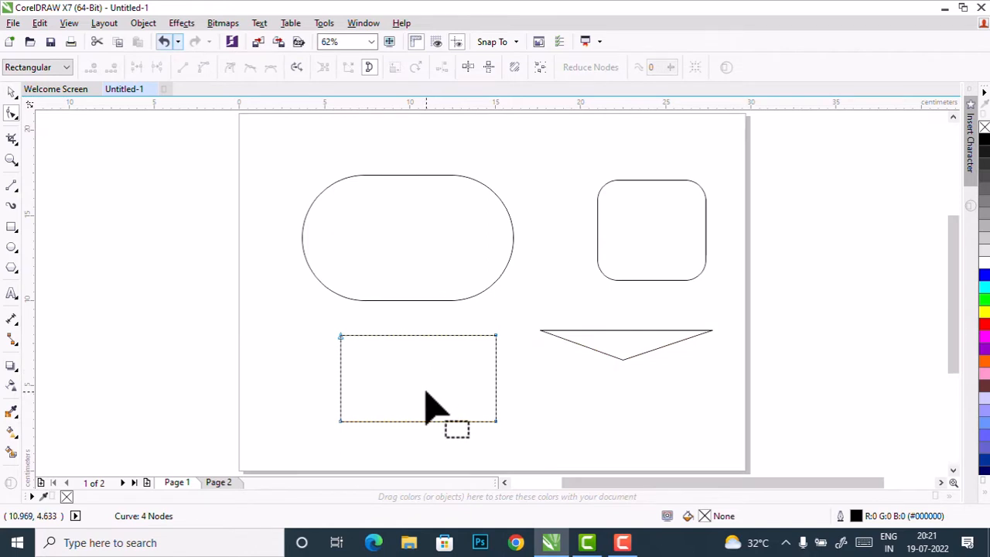
- Convert the large rounded rectangle to curves and distort its outline by moving its nodes toward the left
left_click(408, 249)
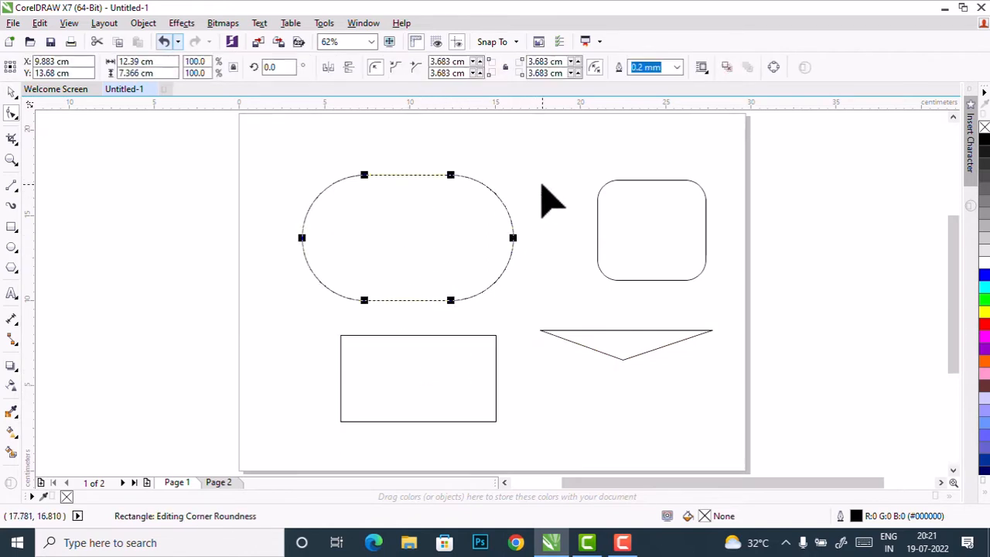
left_click(778, 68)
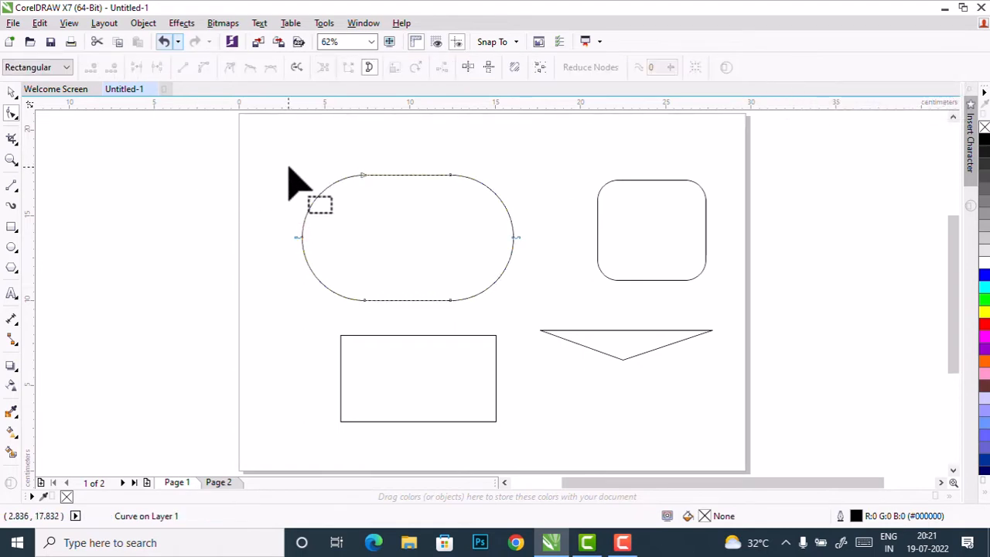
left_click_drag(290, 167, 526, 313)
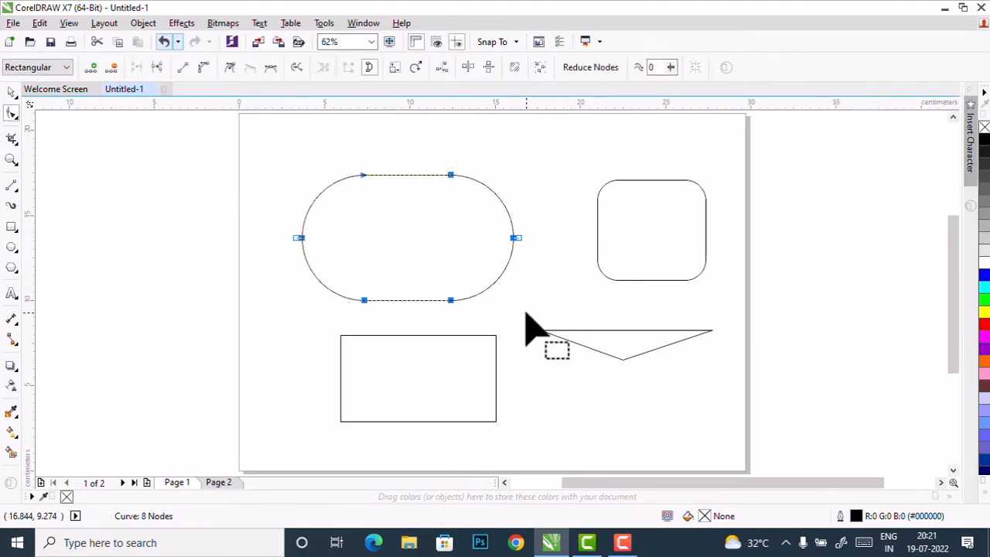
left_click_drag(295, 239, 270, 239)
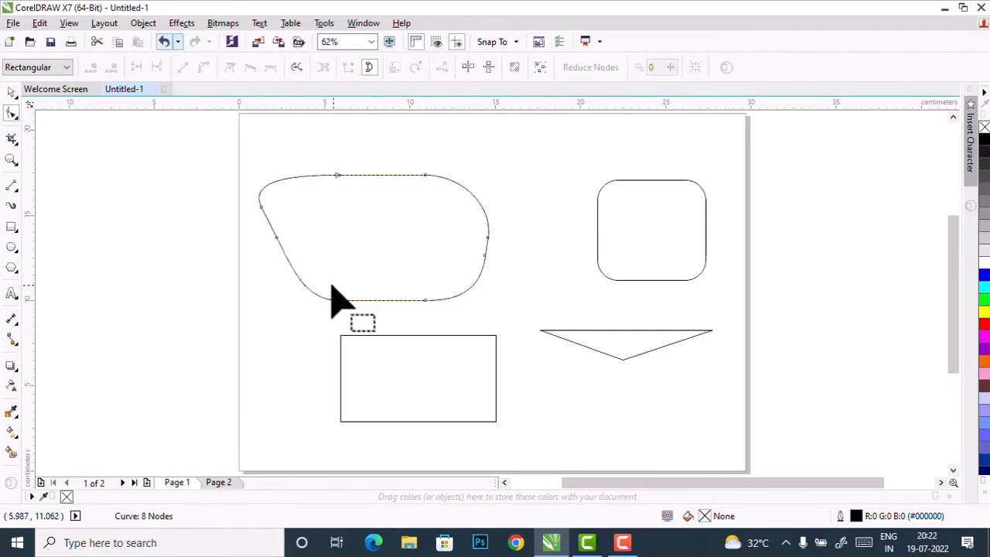
- Reshape the converted curve's upper-left bulge by adjusting the control handle of the node on its slanted left side
left_click_drag(278, 188, 522, 312)
left_click(336, 176)
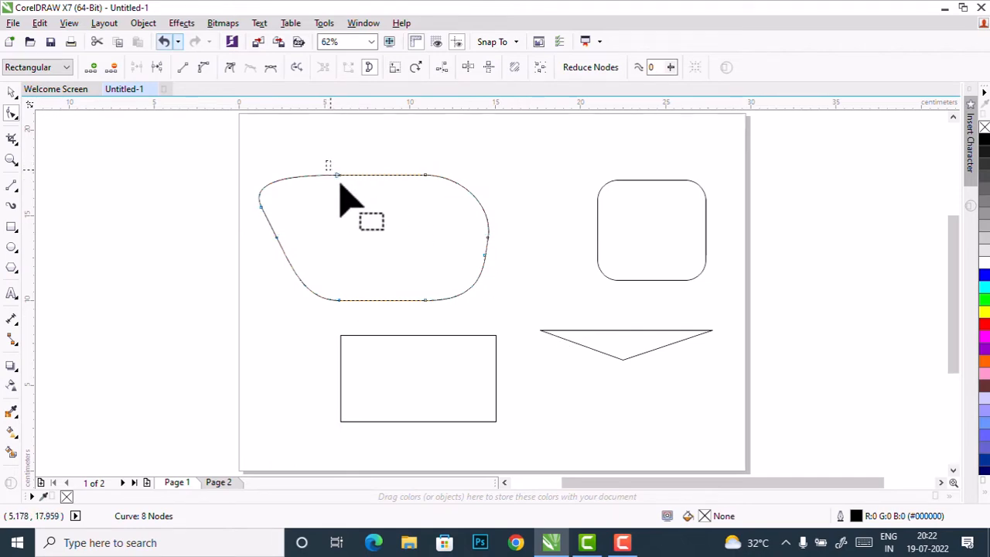
left_click_drag(384, 168, 432, 246)
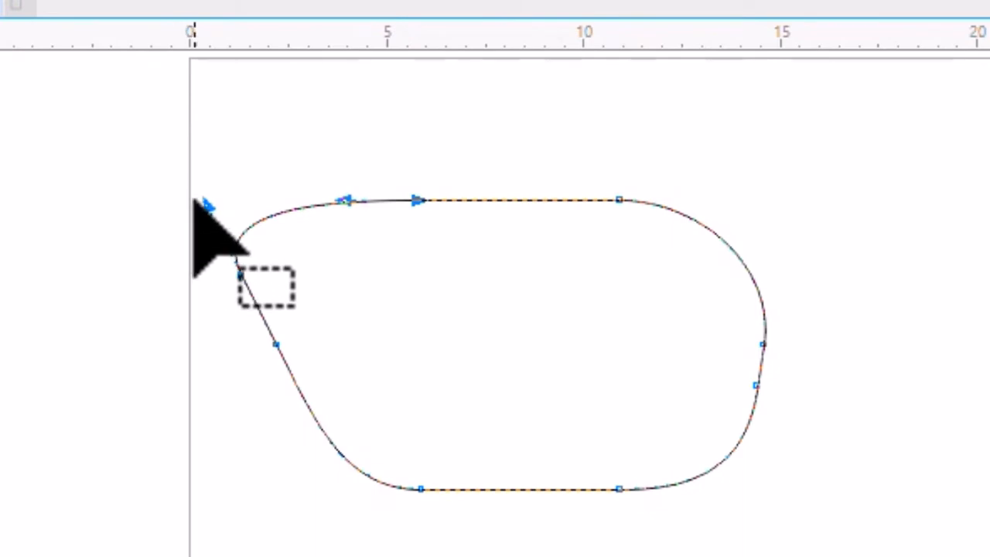
left_click_drag(204, 200, 189, 220)
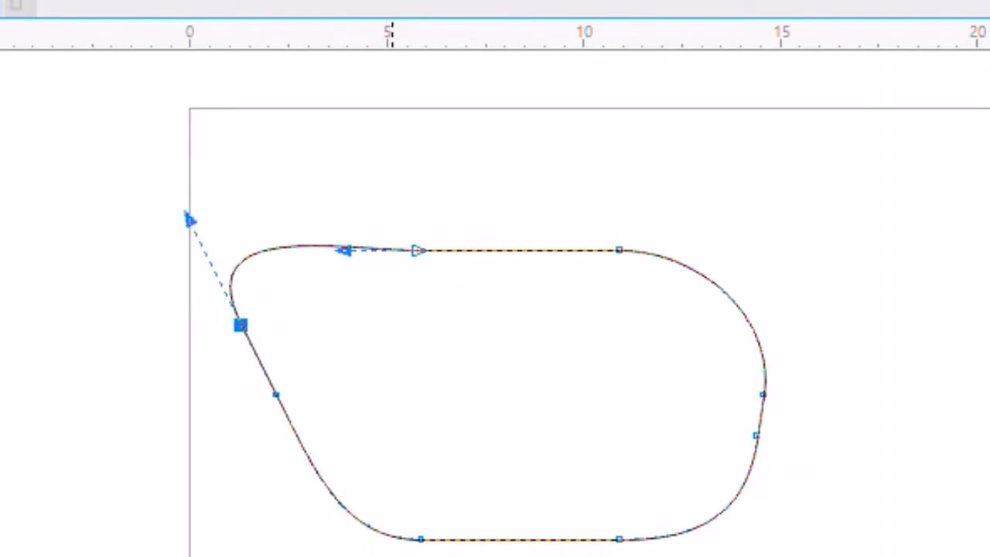
- Examine the plain rectangle's start and corner nodes, and compare them with points marked along its upper and right edges
key("shift+F4")
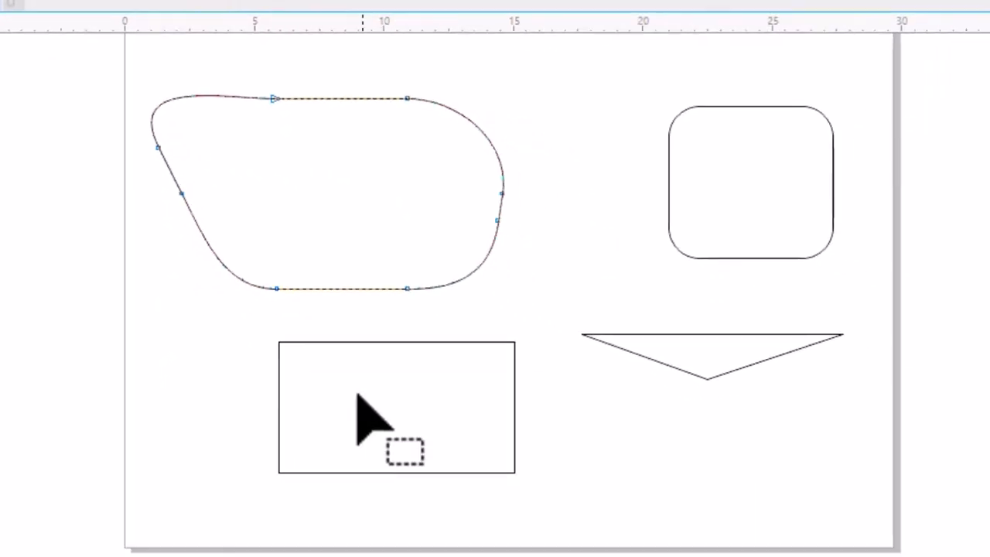
left_click(336, 342)
left_click_drag(239, 319, 307, 372)
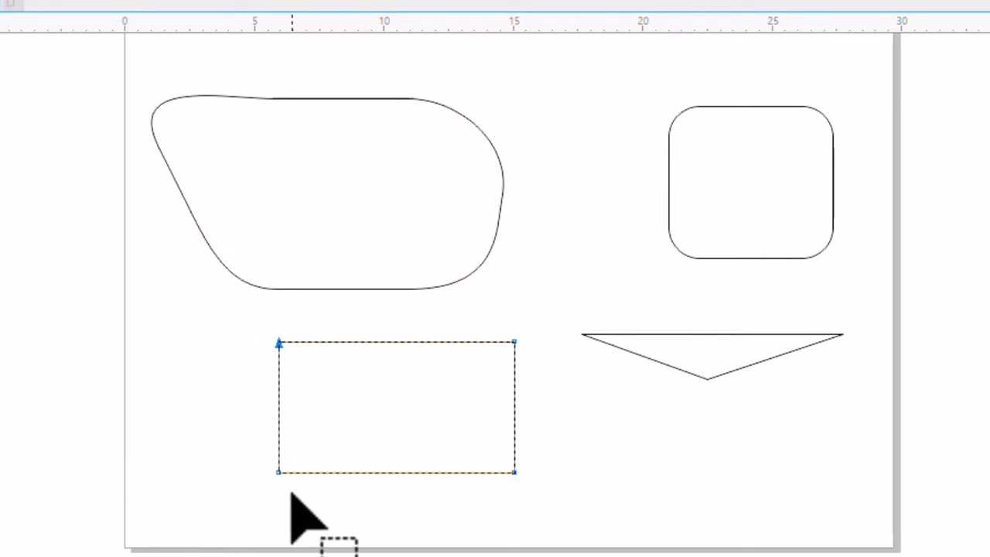
left_click_drag(309, 293, 497, 430)
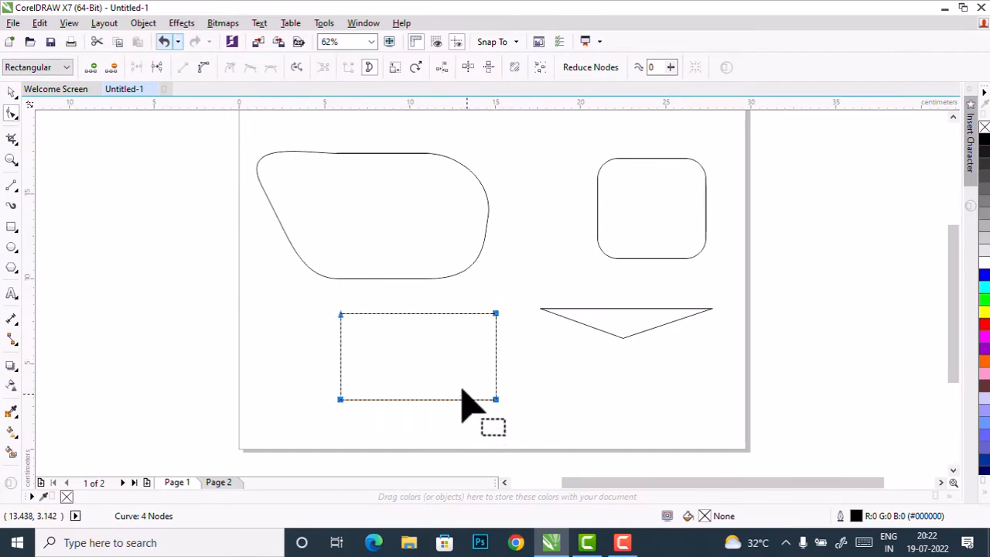
left_click(409, 313)
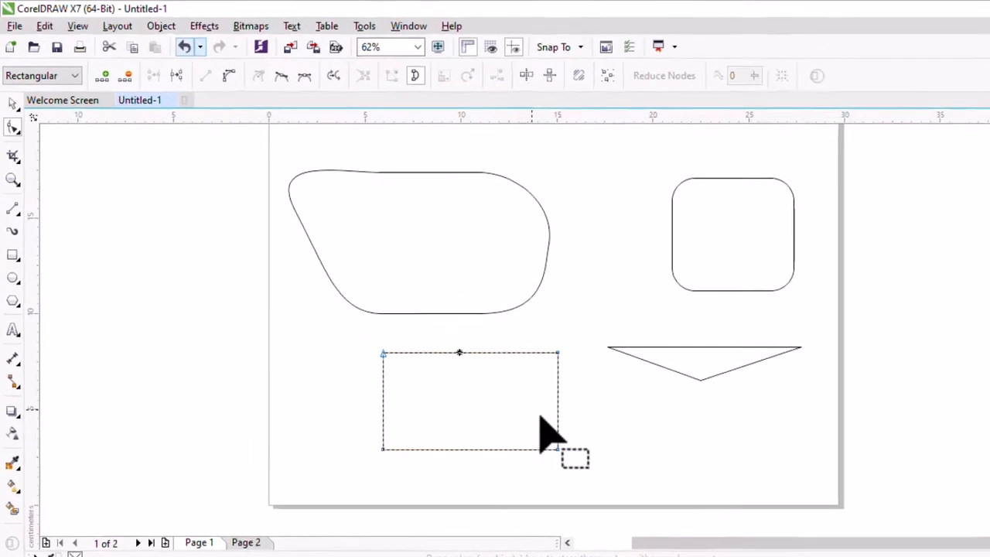
left_click(585, 435)
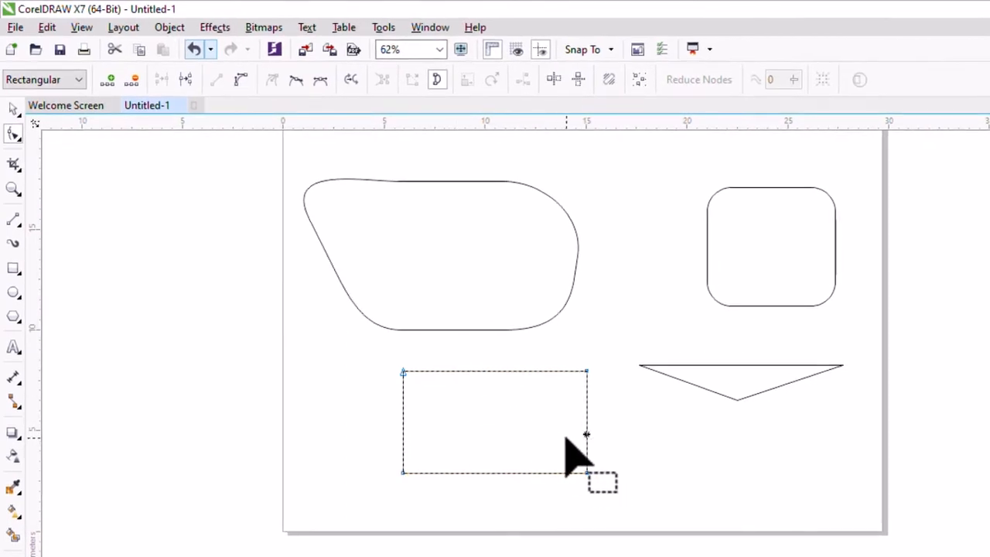
left_click(481, 372)
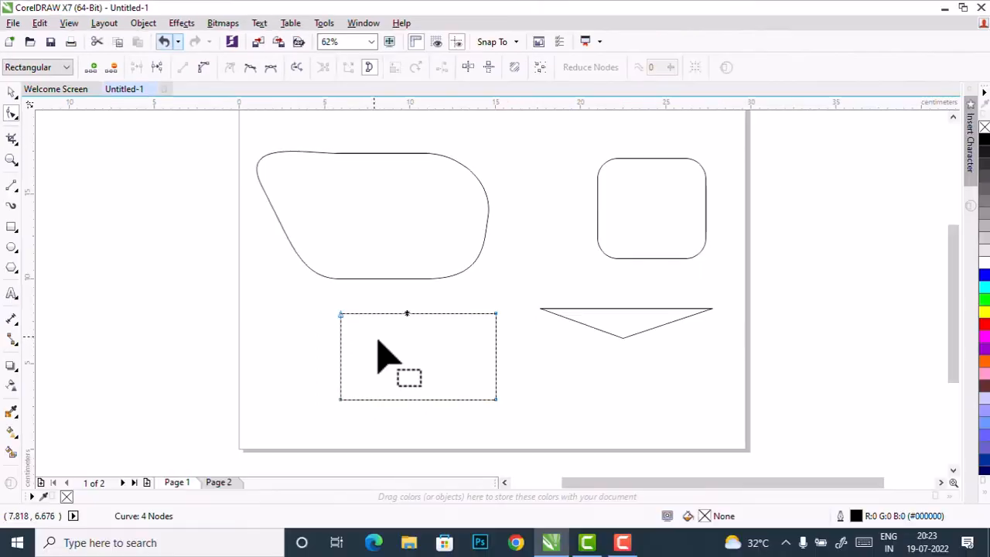
- Add a node near the middle of the plain rectangle's upper edge
key("z")
left_click_drag(346, 316, 497, 400)
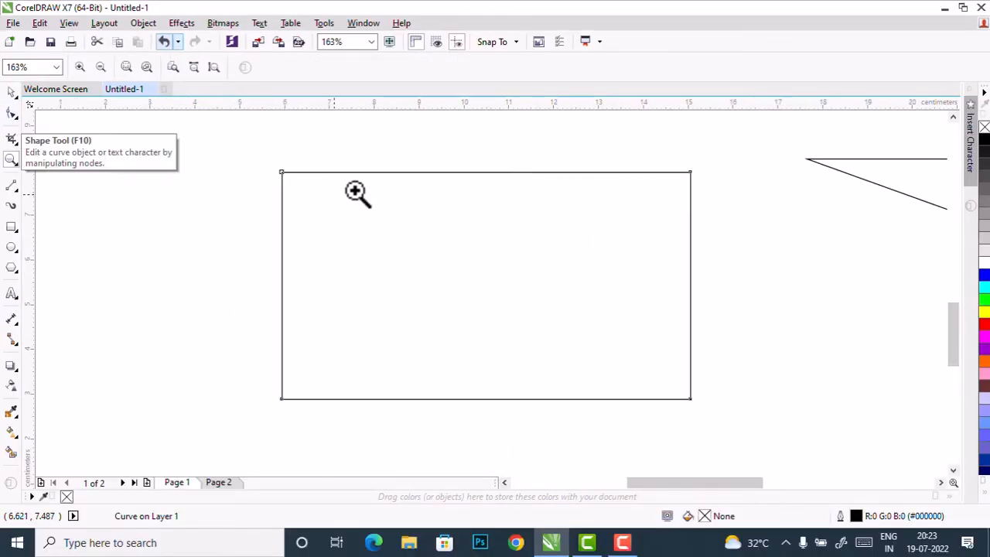
left_click(12, 92)
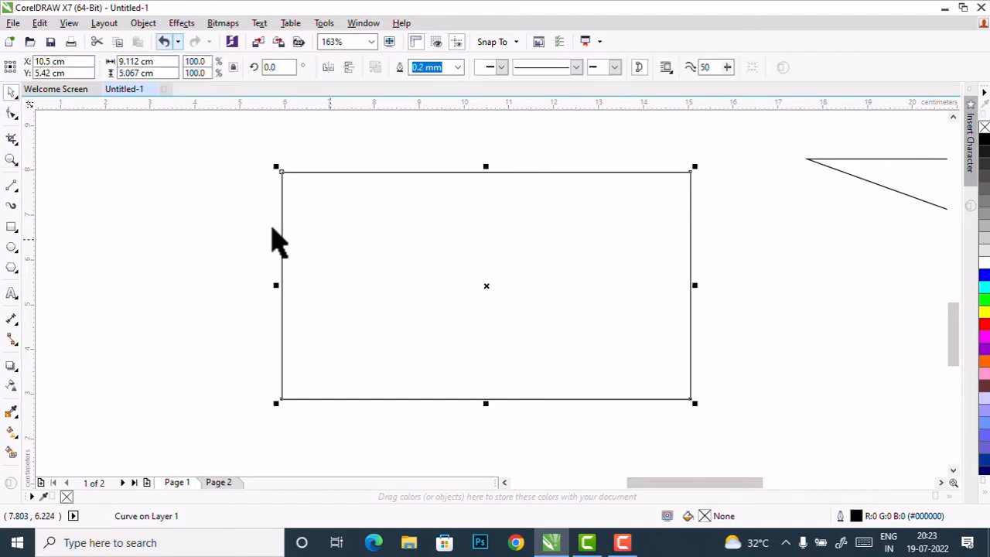
left_click(11, 114)
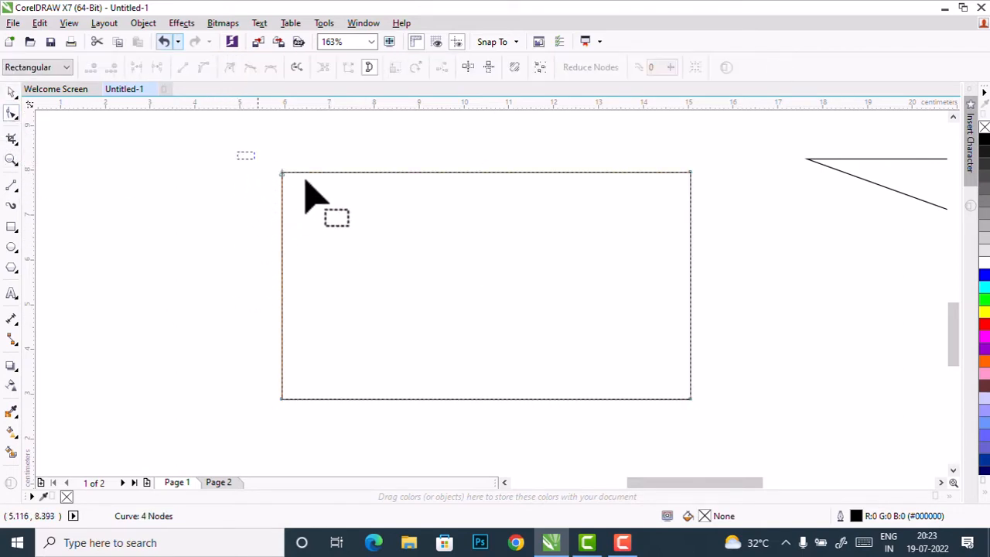
left_click(487, 172)
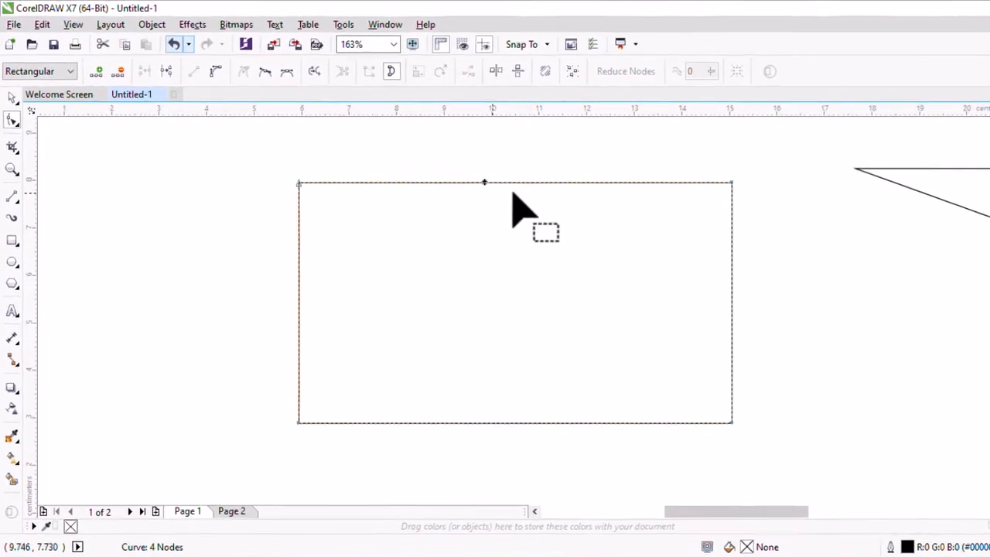
left_click(919, 378)
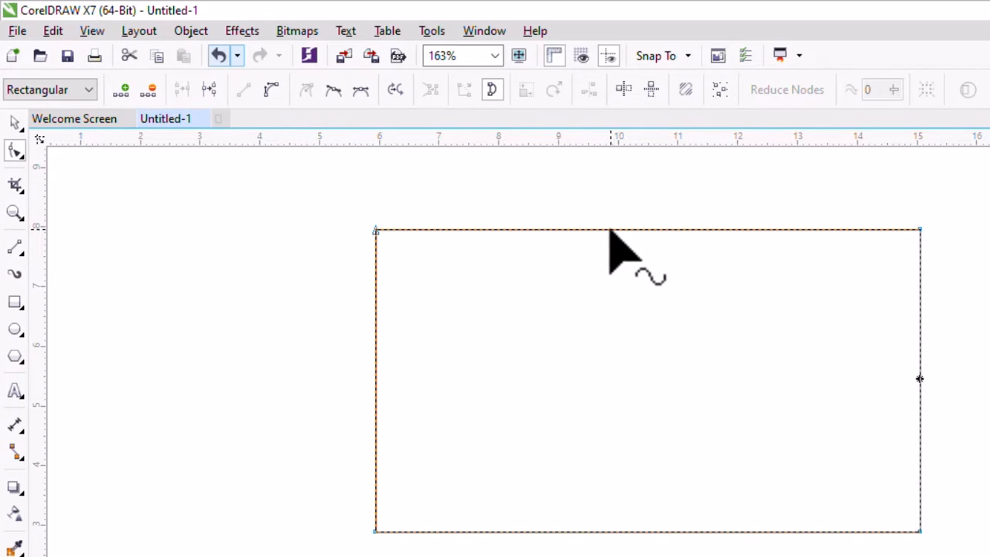
left_click(610, 231)
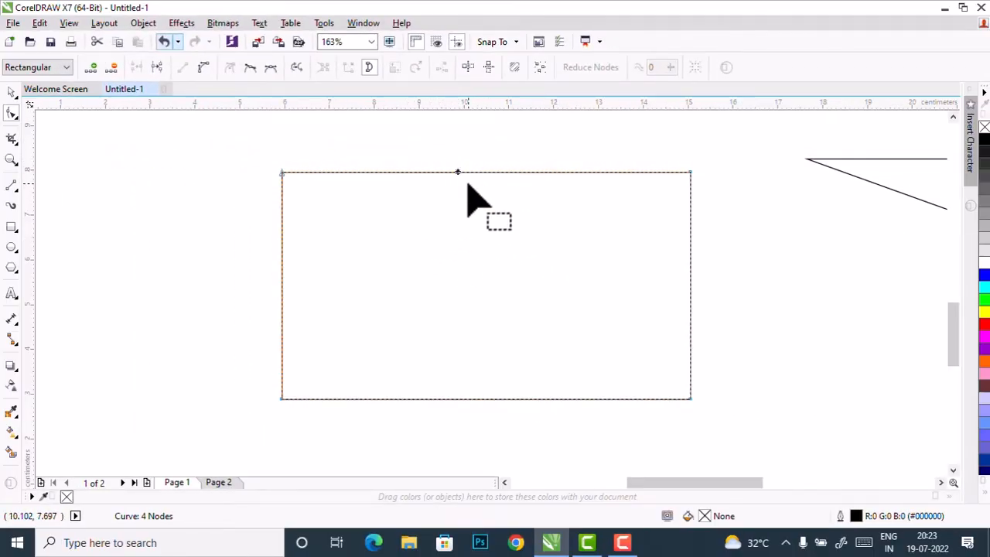
left_click(90, 66)
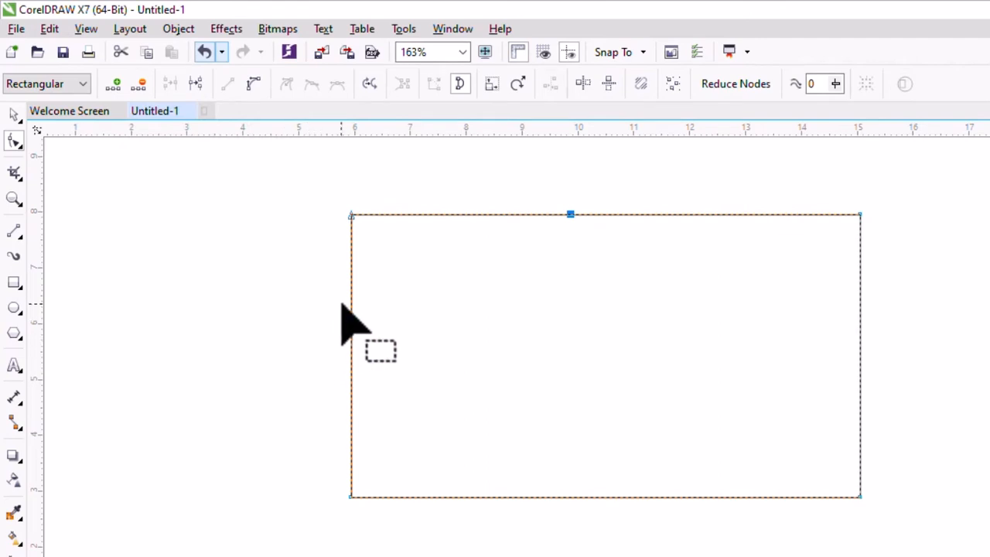
- Add two nodes on the rectangle's left edge, one above the other near its middle
left_click(351, 305)
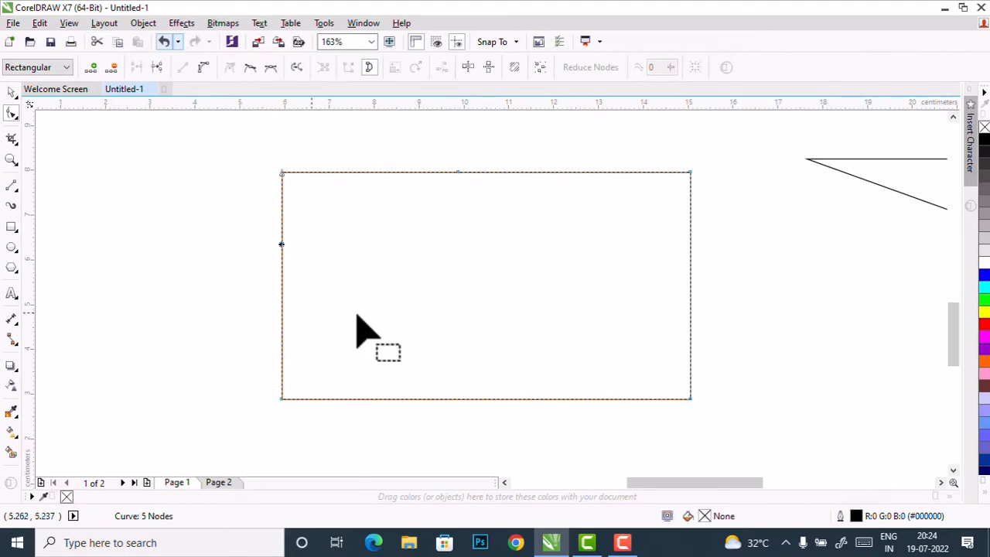
left_click(91, 67)
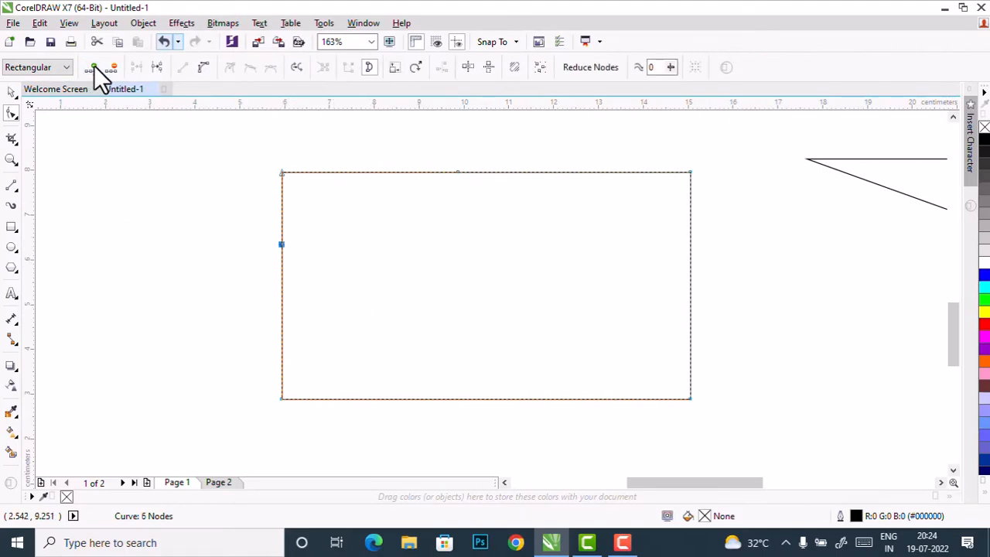
left_click(282, 306)
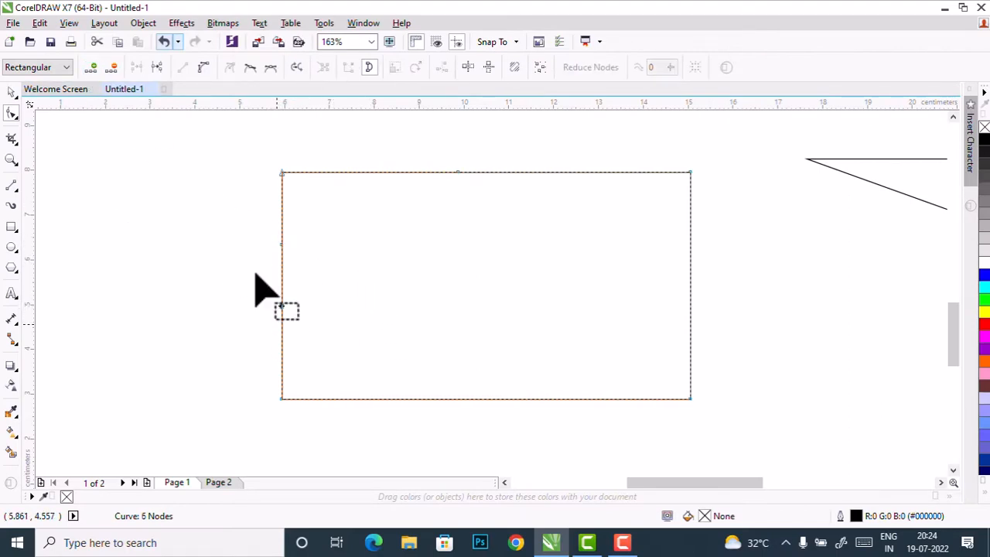
left_click(90, 66)
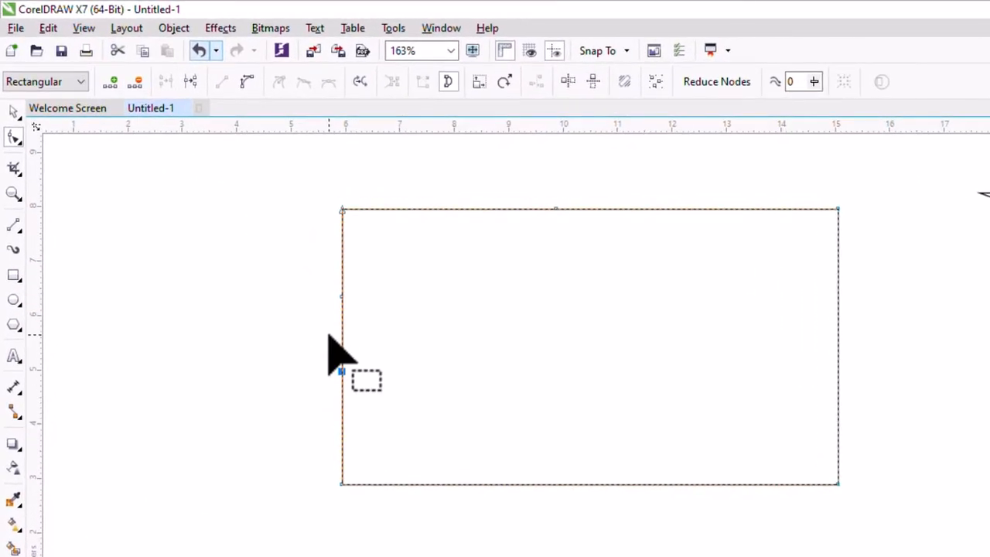
- Add one node on the left half of the rectangle's lower edge and two nodes along its right edge
left_click(447, 483)
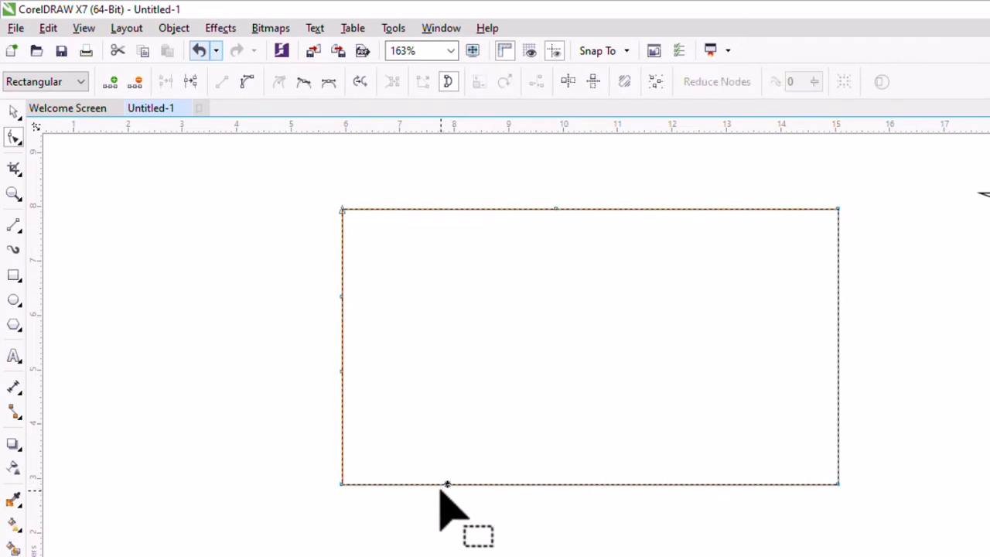
left_click(486, 484)
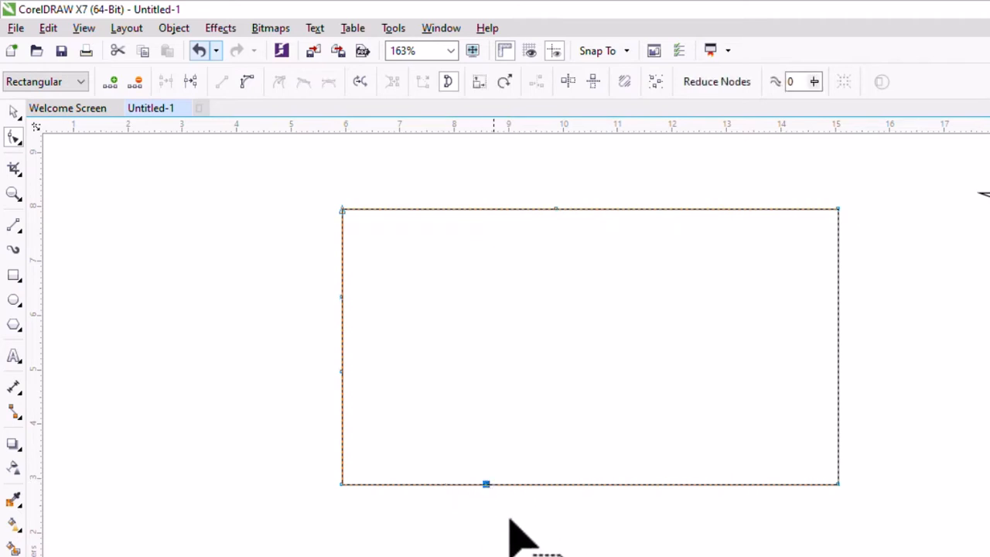
left_click(836, 335)
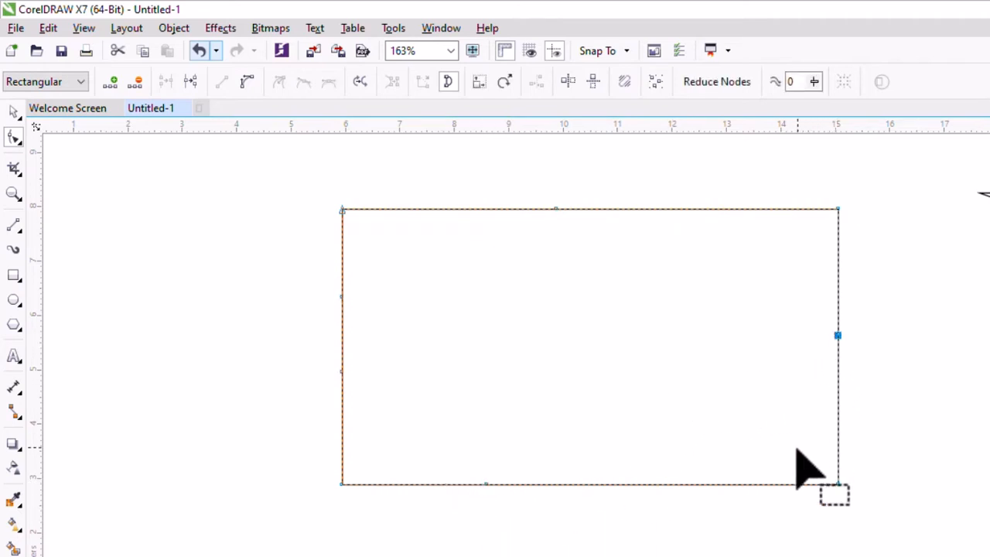
left_click(837, 415)
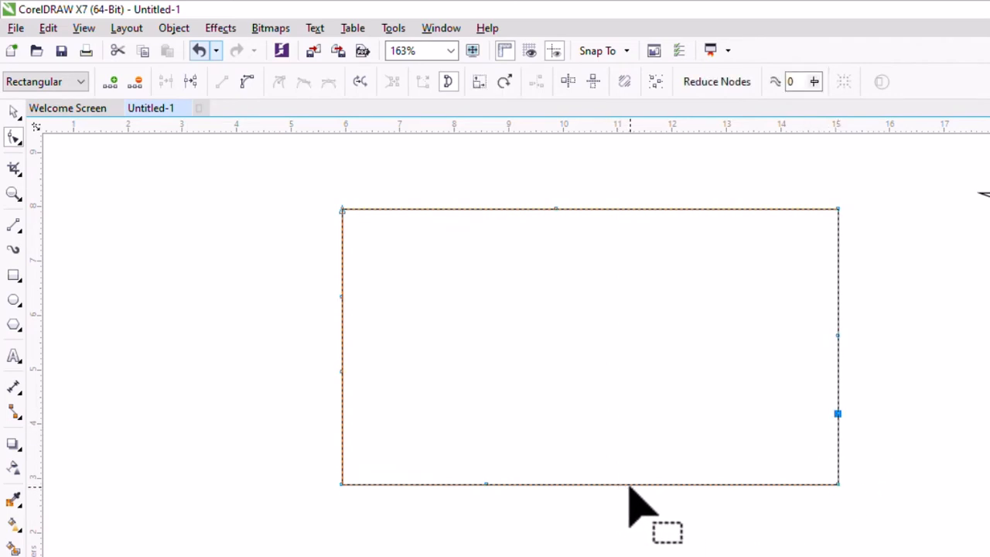
left_click(656, 485)
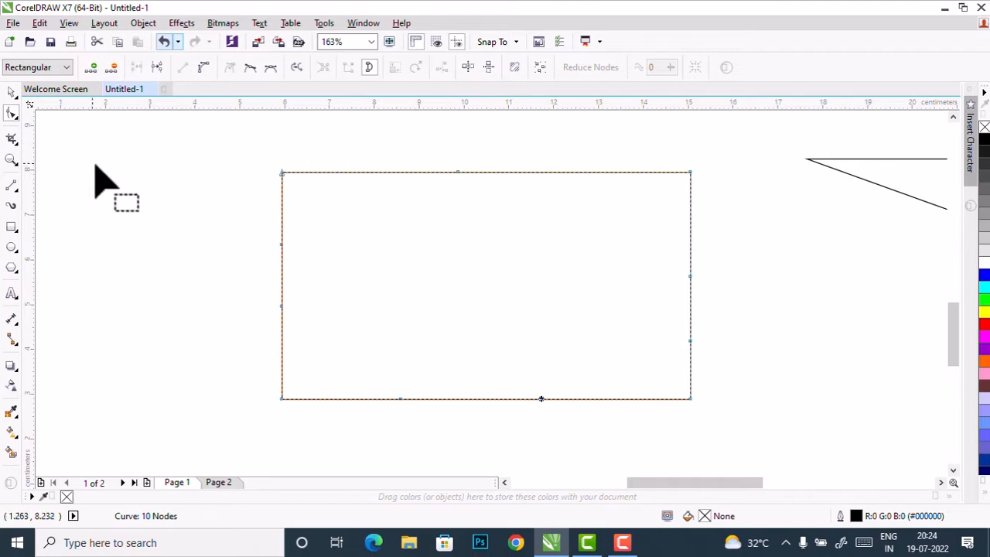
- Try moving only the lower added node of the left edge about 1 cm outward, and undo the move
left_click(282, 244)
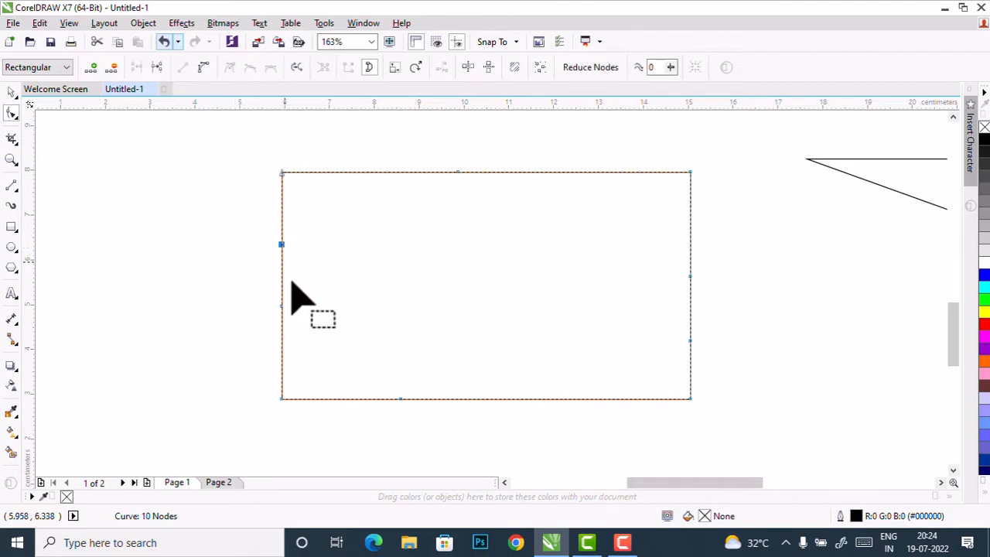
left_click(282, 306)
left_click_drag(281, 306, 235, 302)
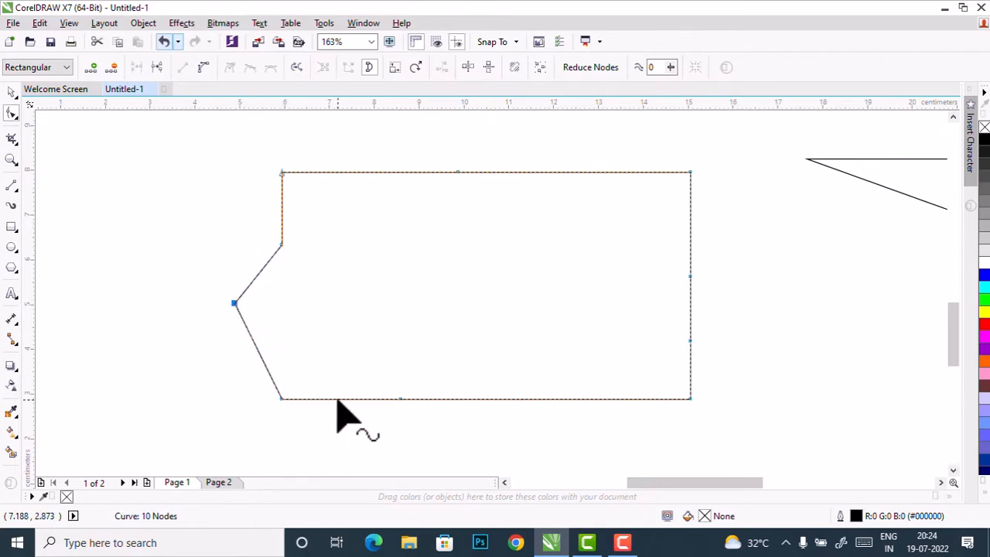
key("ctrl+z")
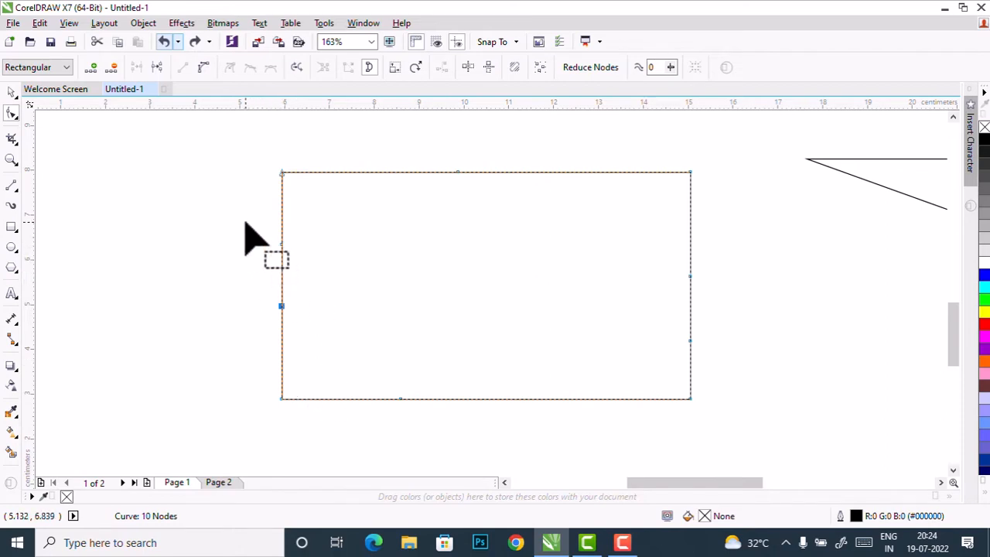
- Select both added nodes on the rectangle's left edge and move them together about 1.5 cm outward
left_click_drag(245, 223, 318, 326)
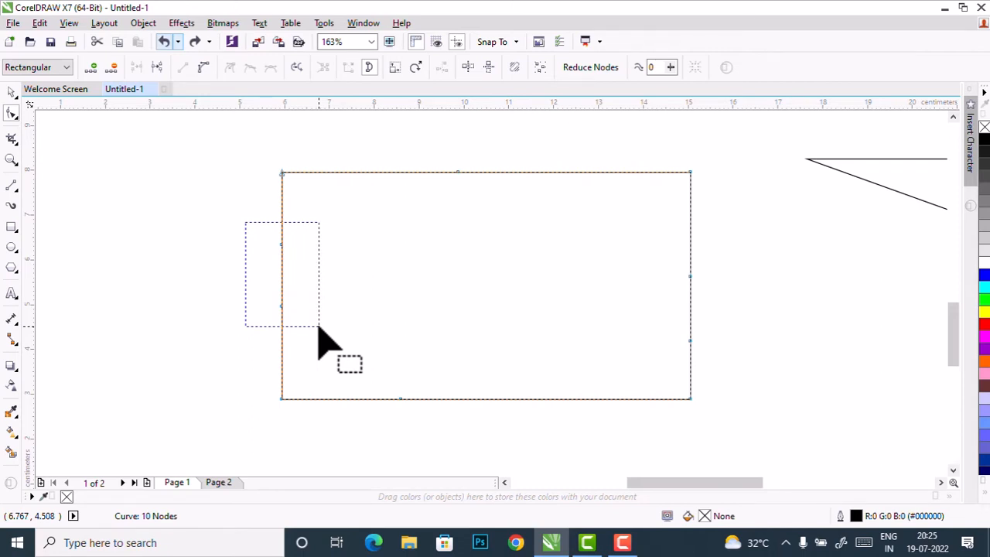
left_click_drag(318, 327, 316, 337)
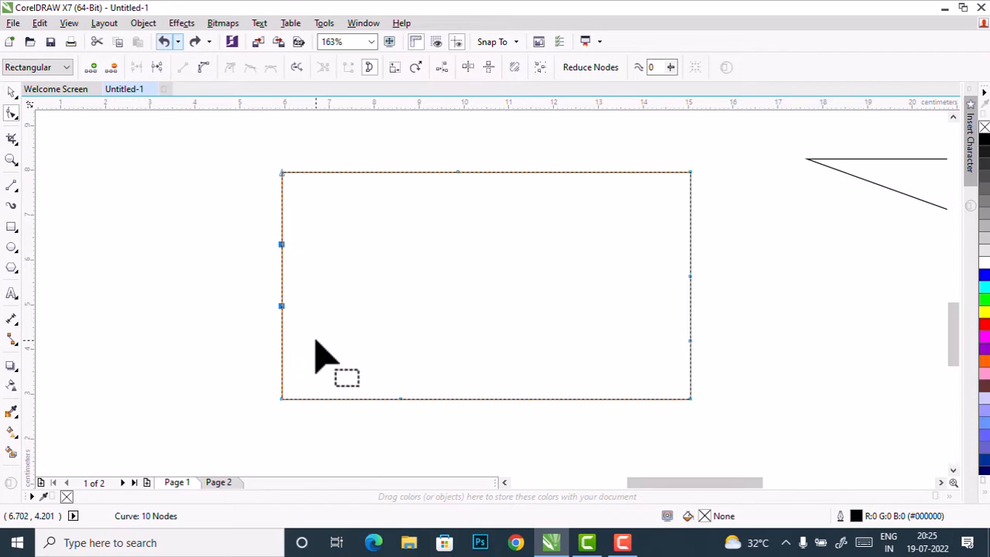
left_click_drag(280, 305, 213, 310)
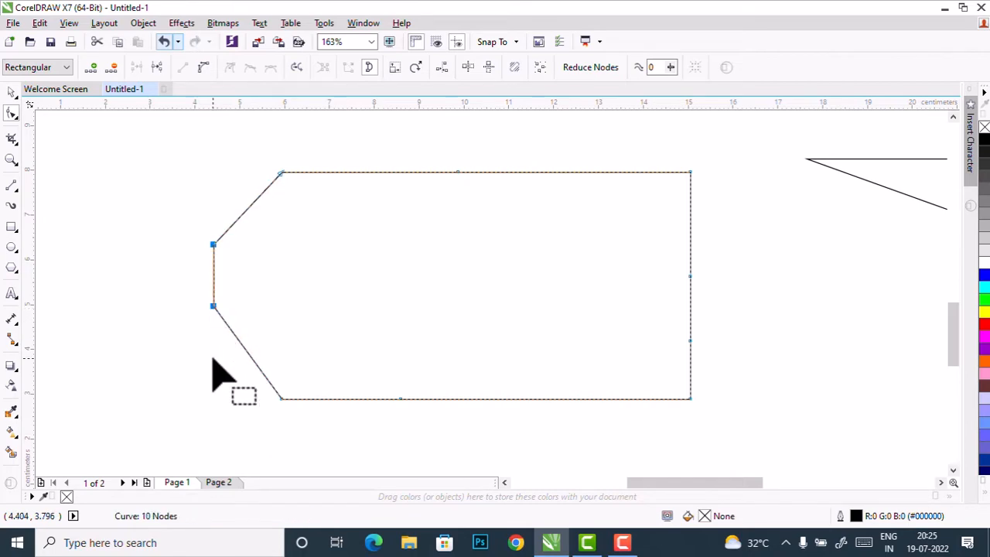
- Undo the last node move, and select the left edge's upper added node and lower corner node without the added node between them
key("ctrl+z")
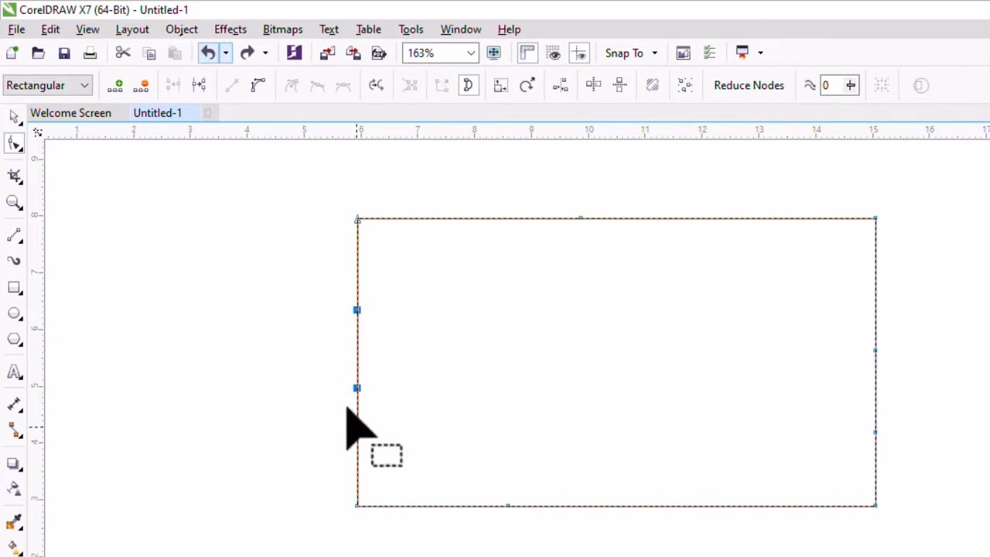
left_click_drag(287, 273, 389, 547)
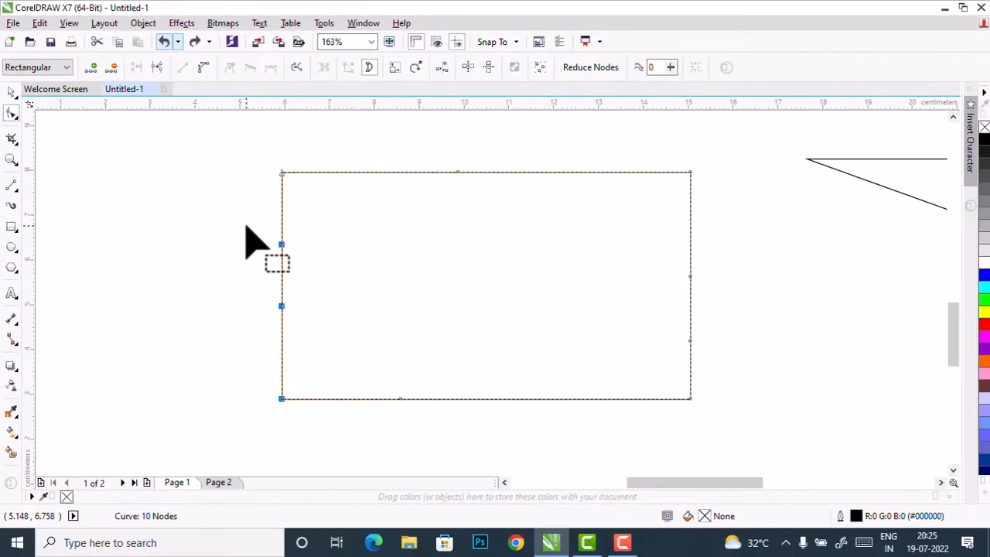
left_click(280, 245)
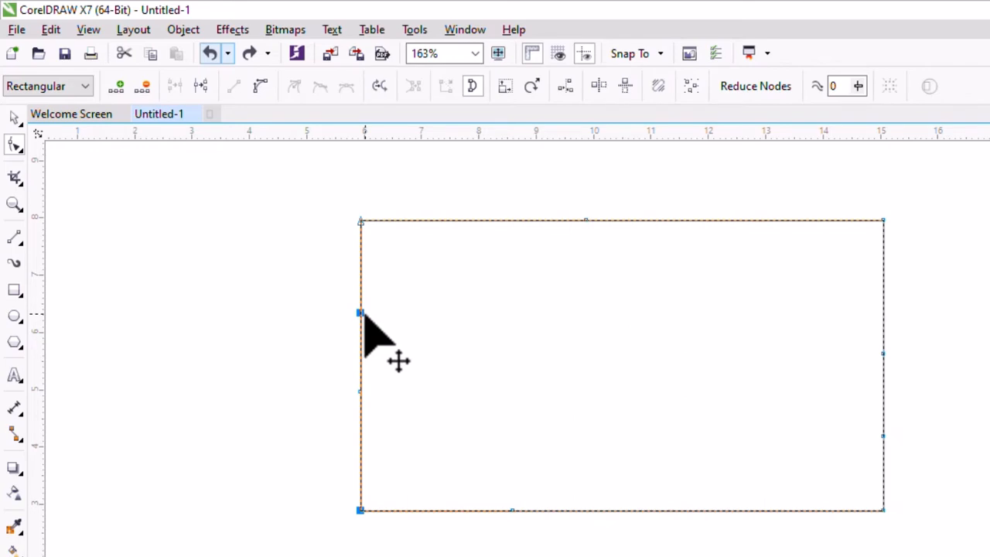
left_click(323, 341)
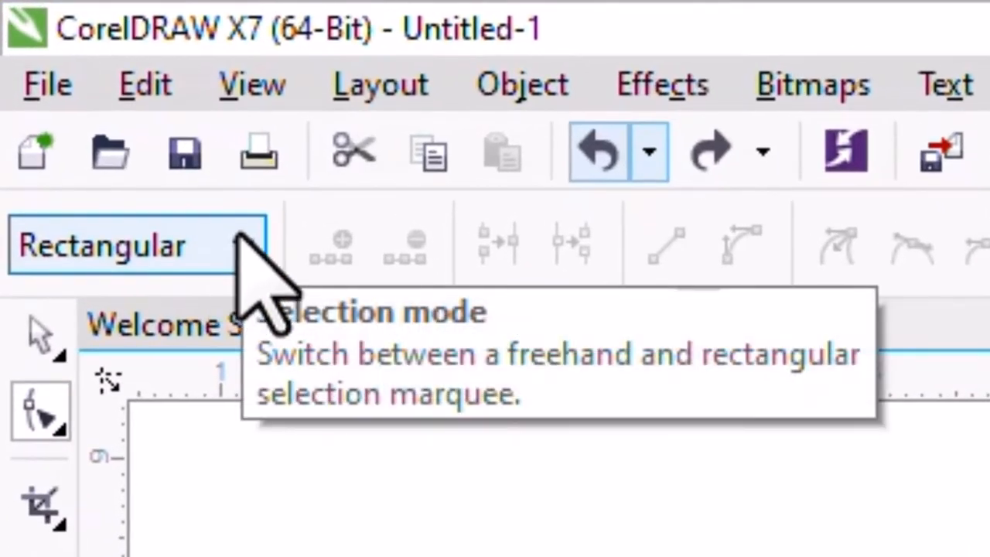
- In Freehand selection mode, lasso the left edge's upper added node and lower corner node, and move both about 2.5 cm outward
left_click(240, 232)
left_click(160, 334)
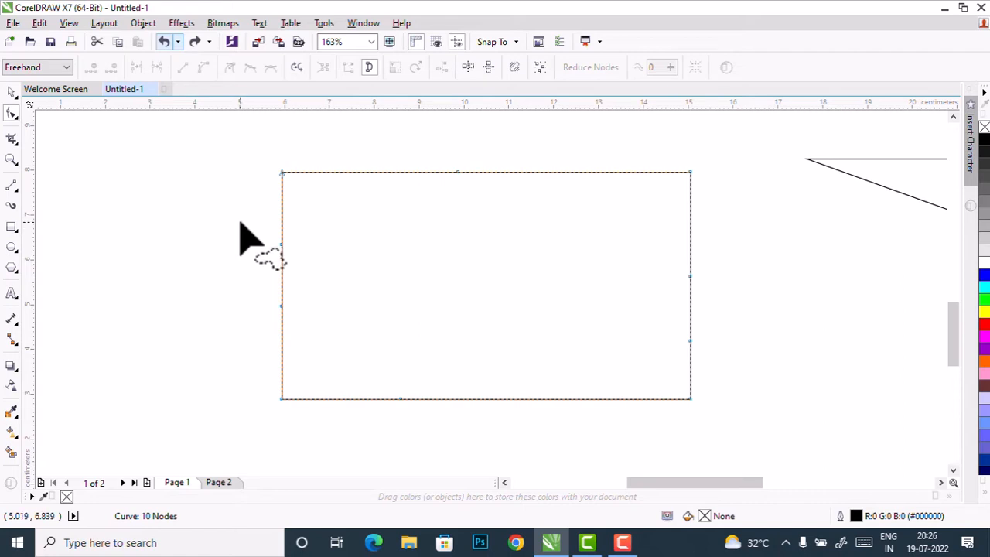
mouse_move(239, 222)
left_mouse_down()
mouse_move(298, 222)
mouse_move(301, 233)
mouse_move(298, 260)
mouse_move(247, 275)
mouse_move(235, 299)
mouse_move(241, 333)
mouse_move(281, 341)
mouse_move(298, 364)
mouse_move(293, 423)
mouse_move(265, 438)
mouse_move(213, 421)
mouse_move(198, 397)
mouse_move(199, 325)
mouse_move(219, 246)
left_mouse_up()
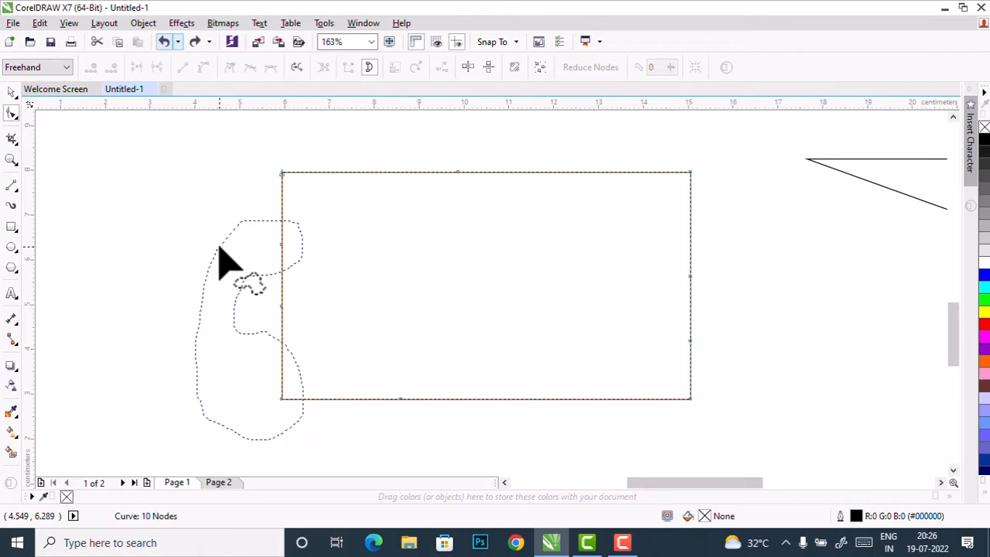
left_click_drag(219, 248, 219, 250)
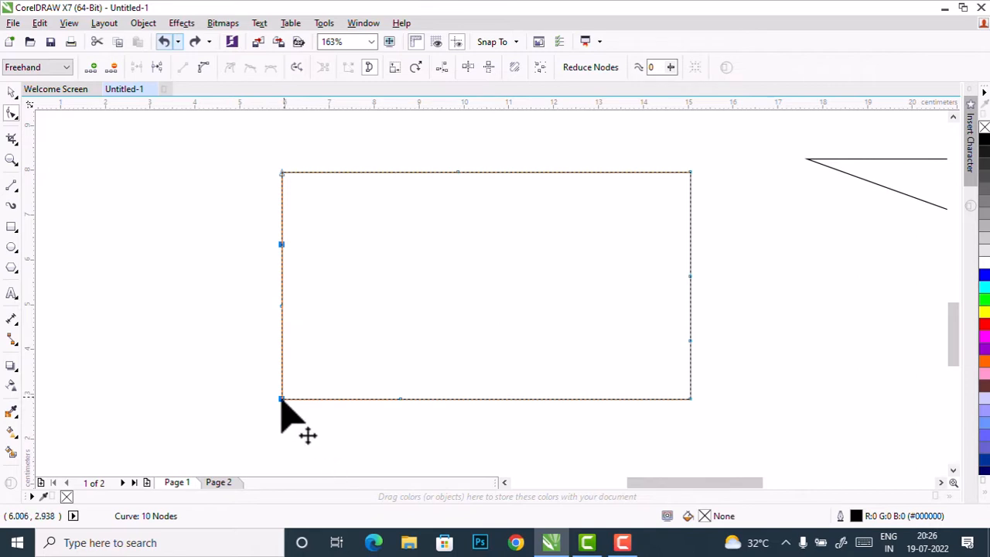
left_click_drag(275, 404, 168, 380)
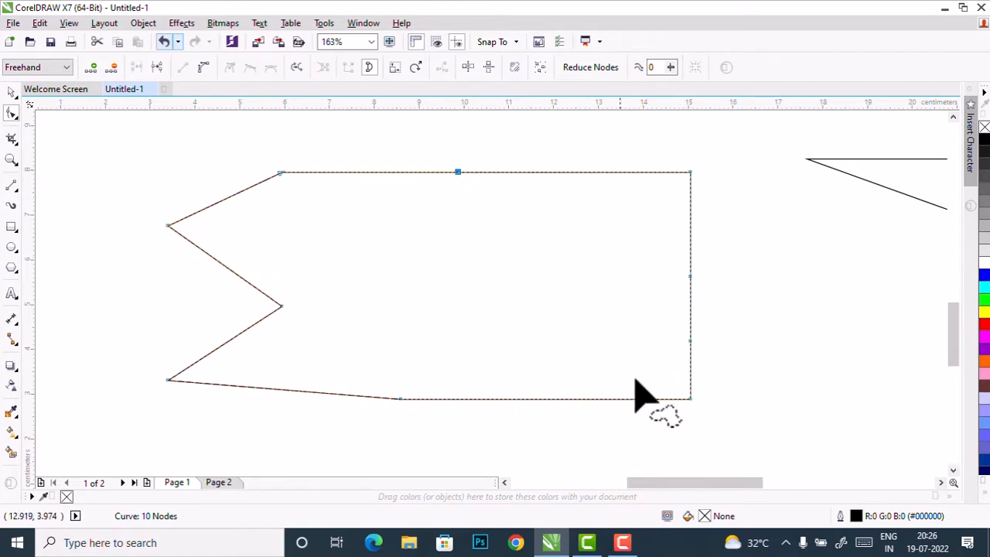
- Select the lower-right corner node and the added node on the upper edge, and move both about 1.6 cm left and 1.6 cm up
left_click(689, 399)
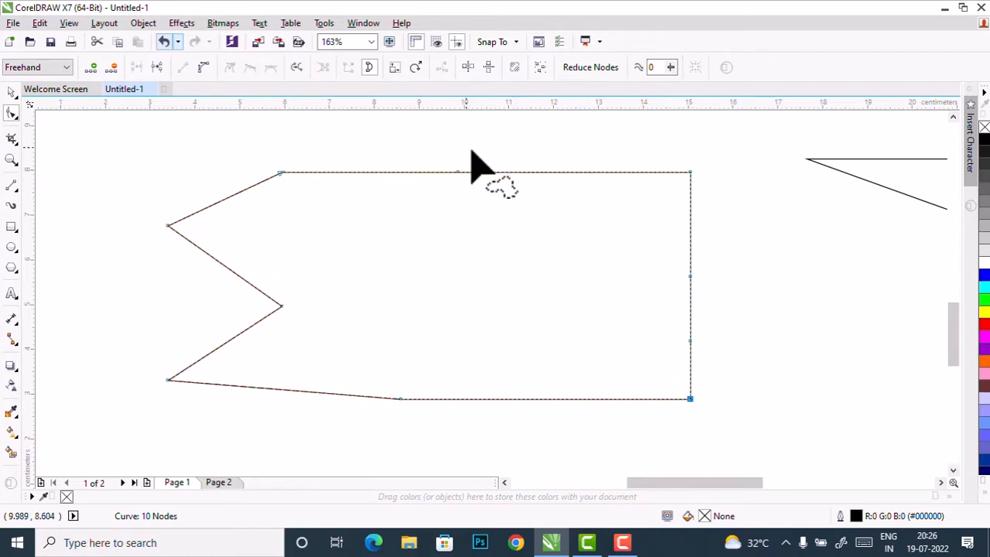
mouse_move(483, 150)
left_mouse_down()
mouse_move(426, 162)
mouse_move(419, 199)
mouse_move(484, 279)
mouse_move(524, 324)
mouse_move(648, 415)
mouse_move(701, 410)
mouse_move(596, 272)
mouse_move(573, 261)
mouse_move(486, 165)
left_mouse_up()
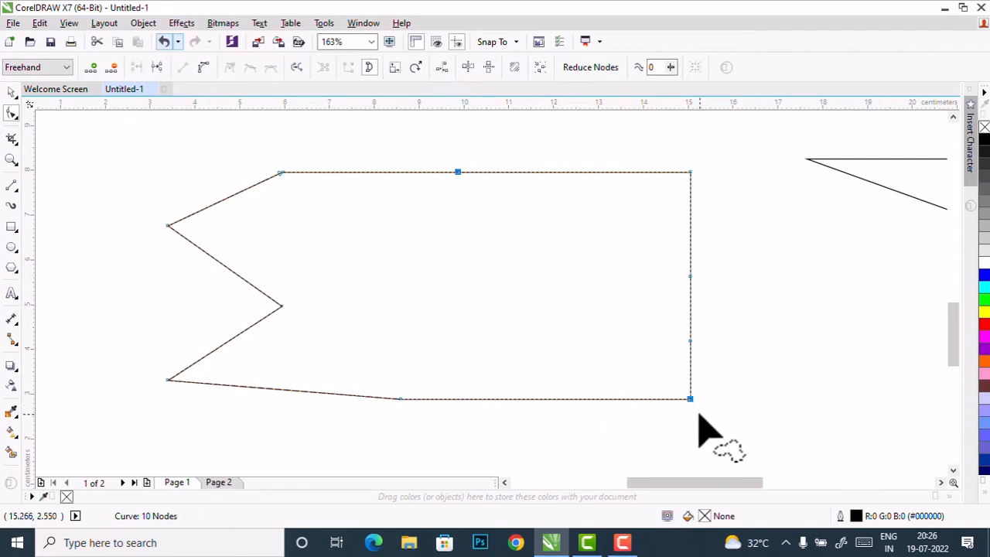
left_click_drag(688, 399, 613, 327)
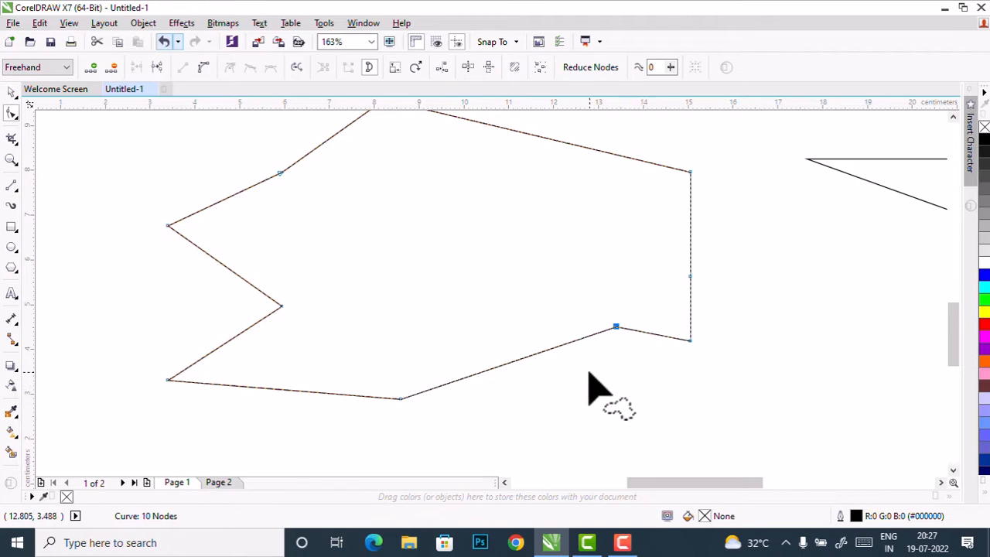
- Delete the inner node of the notch on the shape's left side
left_click(280, 306)
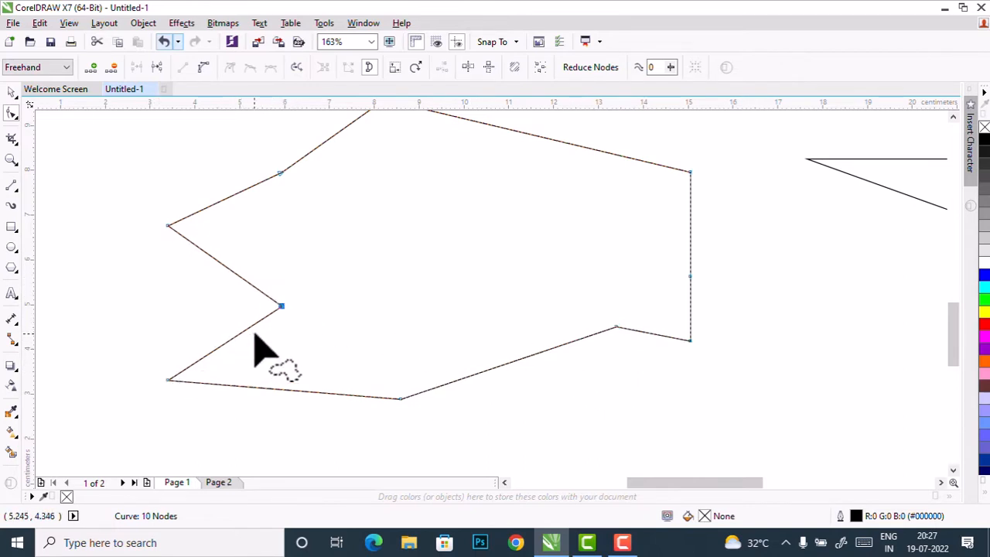
left_click(615, 326)
mouse_move(279, 267)
left_mouse_down()
mouse_move(265, 373)
mouse_move(440, 342)
mouse_move(295, 294)
left_mouse_up()
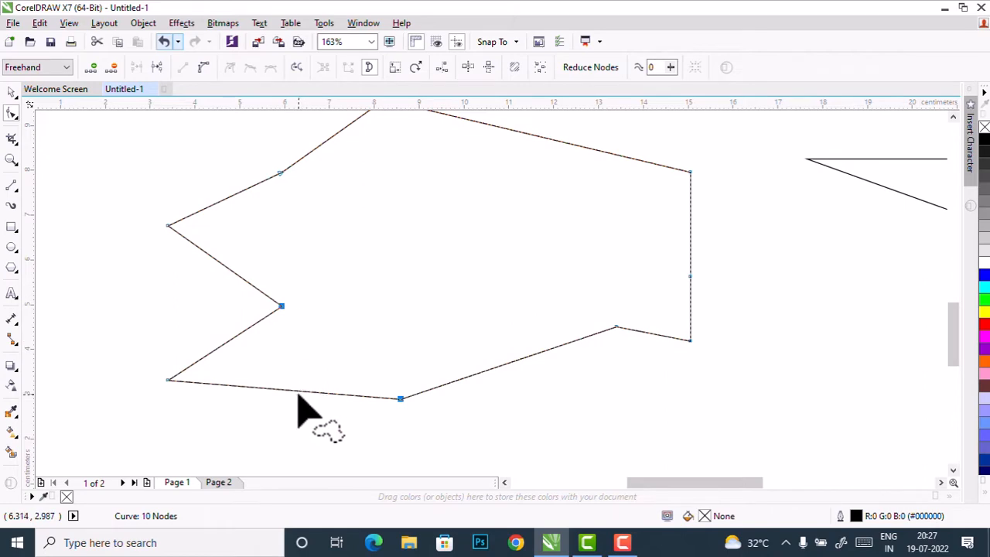
left_click(280, 305)
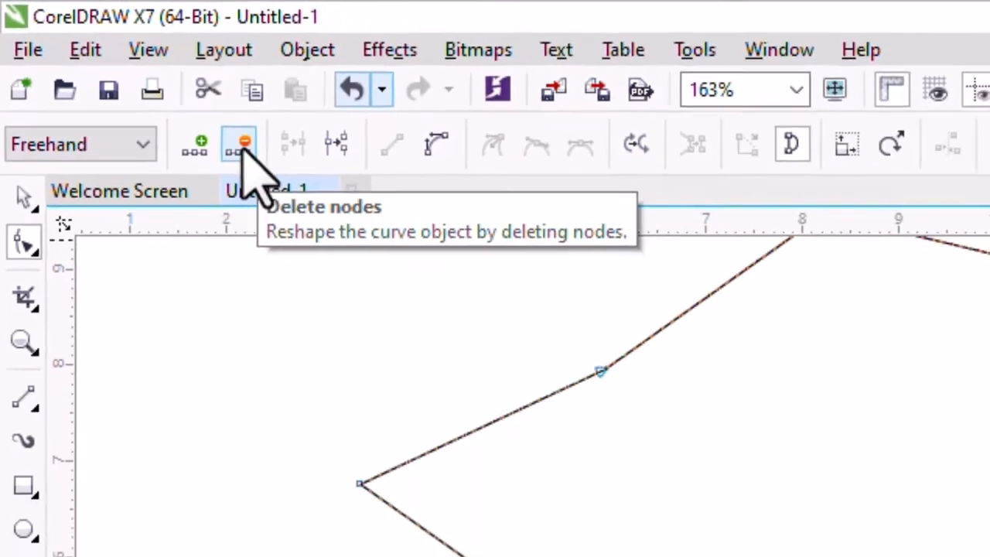
left_click(113, 67)
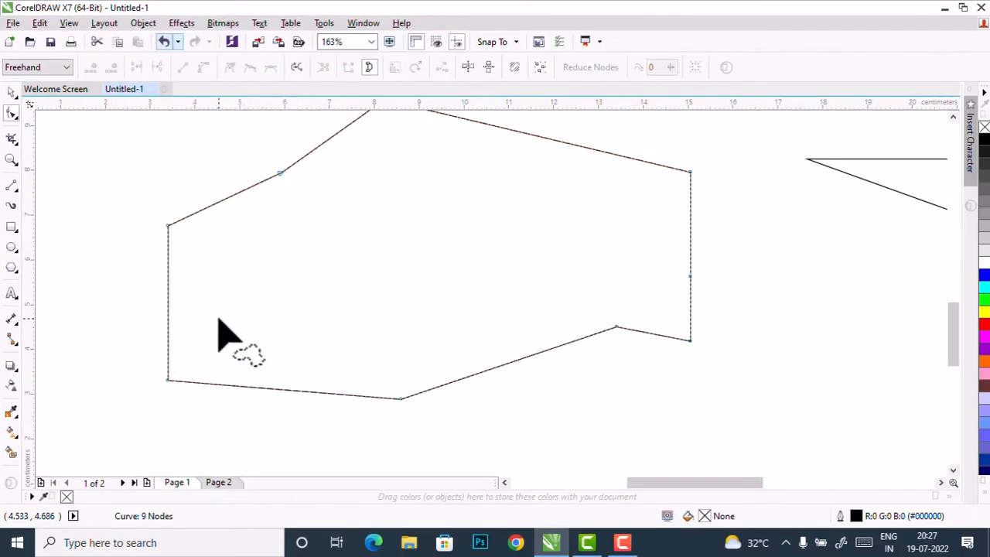
- Set the selection mode to Rectangular and marquee-select the left edge's upper node, followed by its lower node
left_click(36, 66)
left_click(29, 81)
left_click_drag(142, 199, 221, 269)
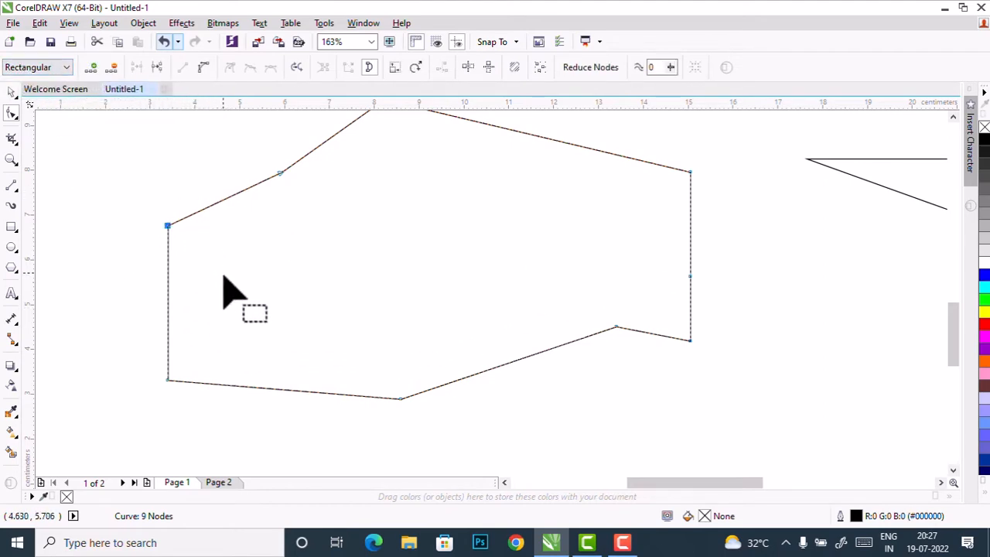
left_click_drag(133, 331, 276, 430)
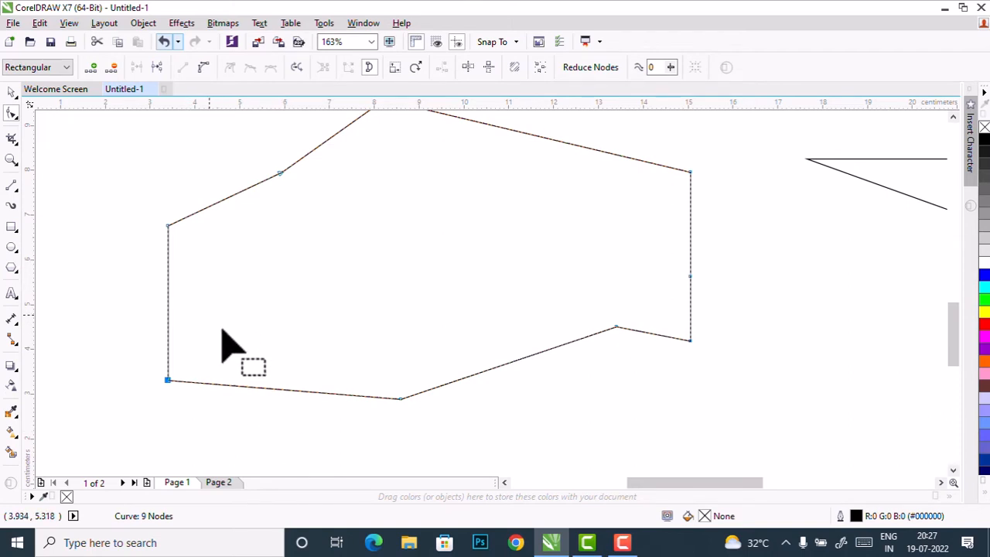
- Delete the lowest node on the lower edge and add three nodes along the resulting long straight segment
left_click_drag(387, 369, 401, 397)
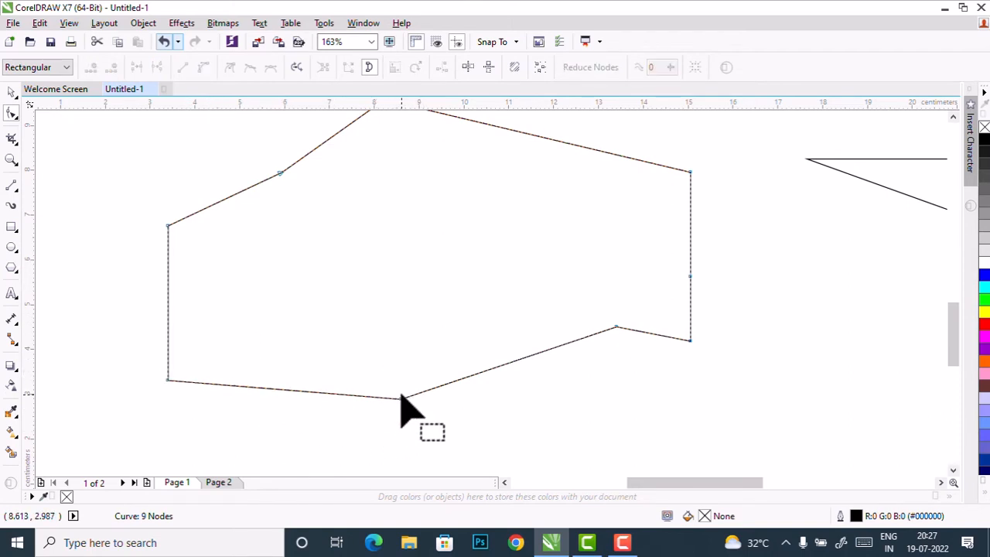
left_click(400, 398)
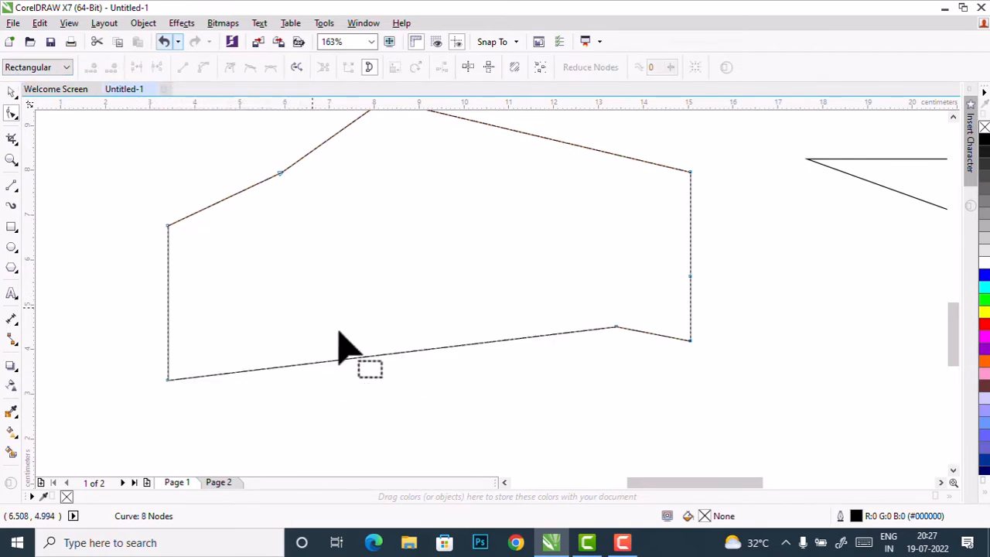
double_click(384, 353)
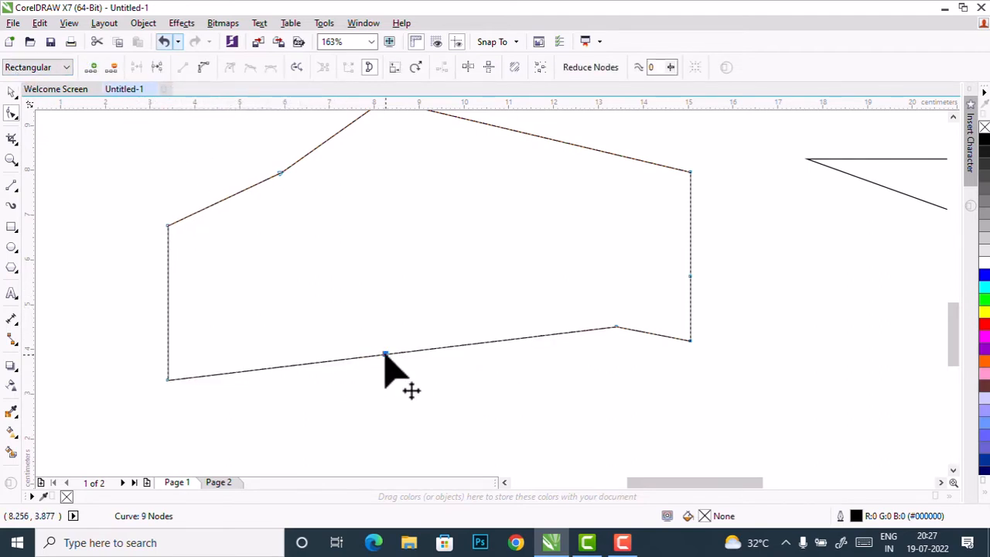
double_click(301, 363)
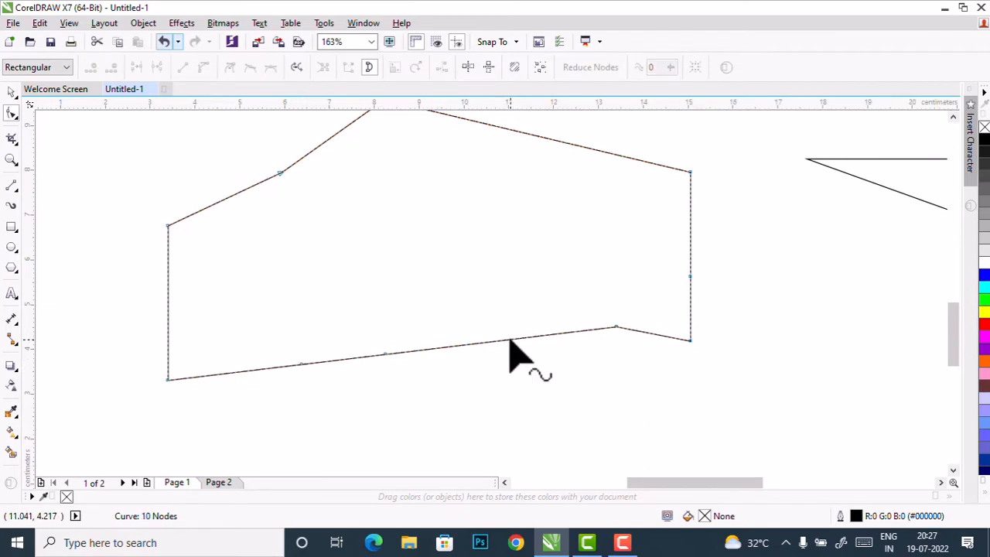
double_click(510, 338)
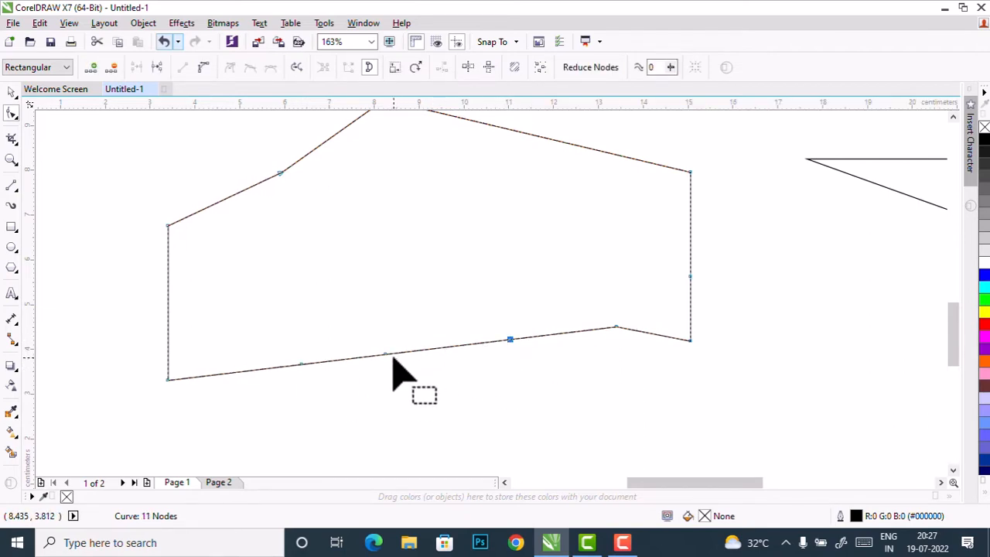
- Move the middle new node about 1.3 cm down and the new node to its right about 1.6 cm up
left_click_drag(385, 354, 399, 410)
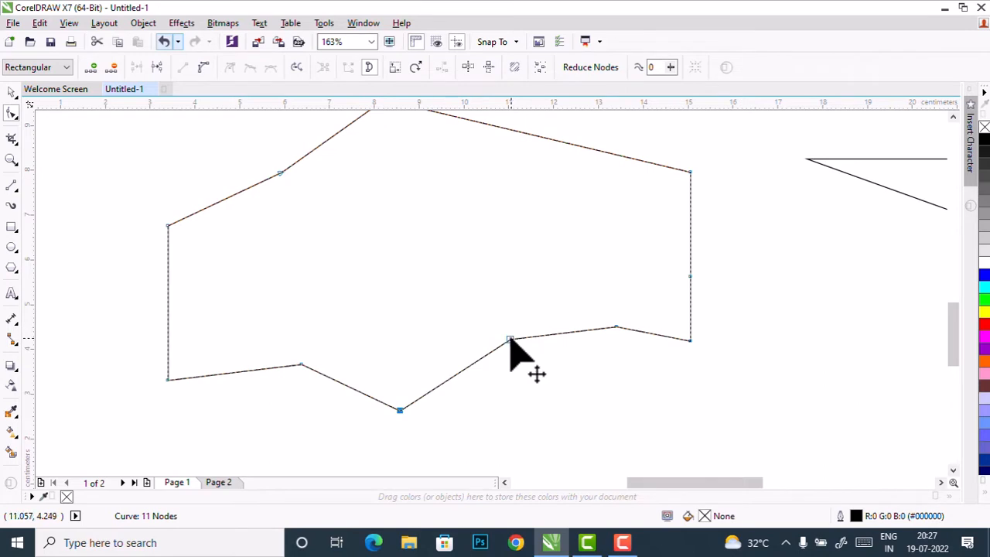
left_click_drag(510, 339, 492, 266)
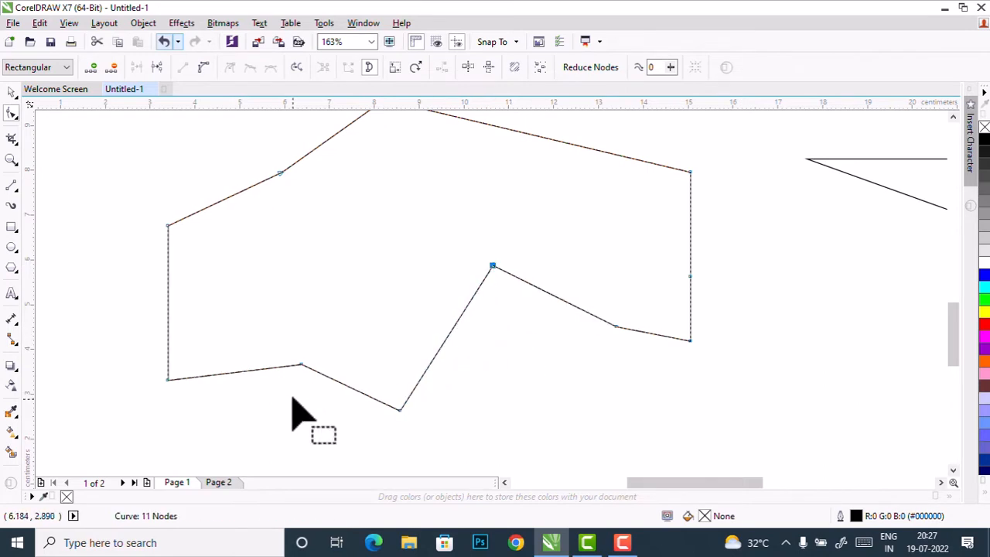
- Add a node midway along the lower edge's leftmost segment and move it about 0.7 cm down
left_click(232, 373)
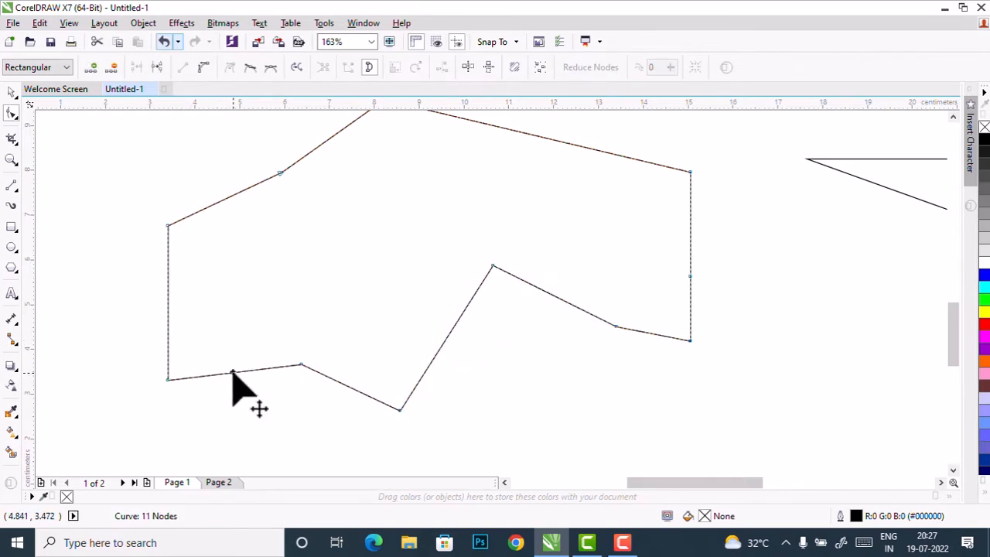
left_click(92, 67)
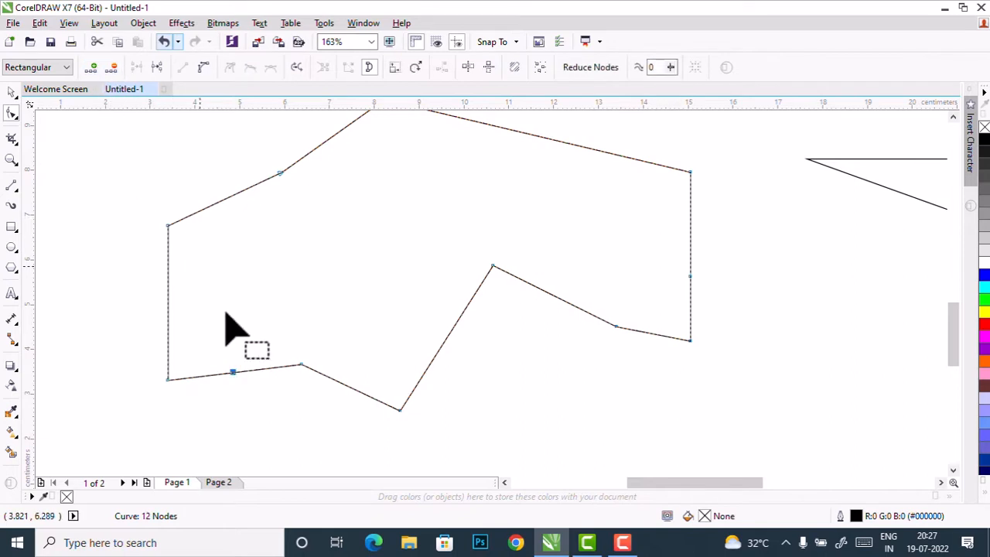
left_click_drag(232, 373, 232, 405)
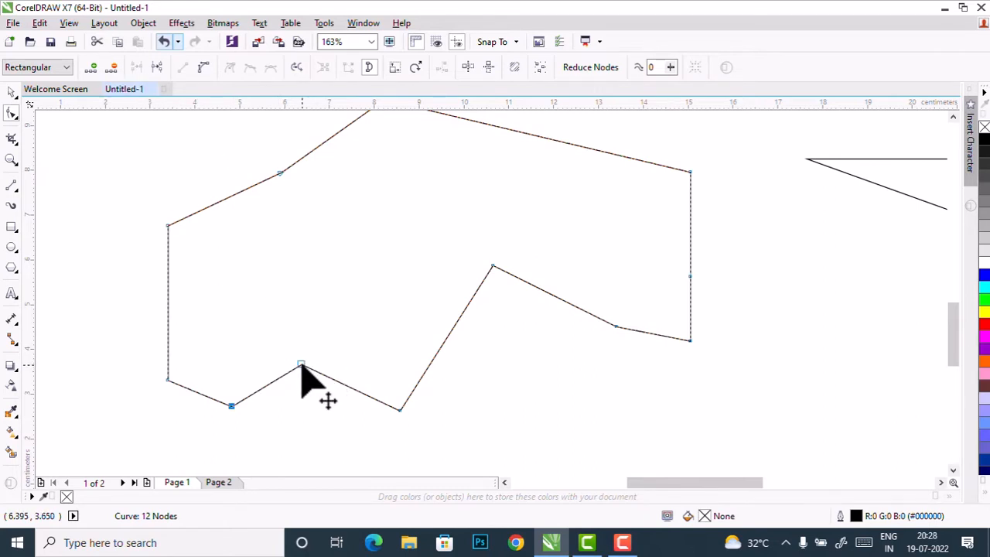
- Delete the raised node between the two lowest nodes, and add and remove a node on the steep slanted segment
double_click(302, 365)
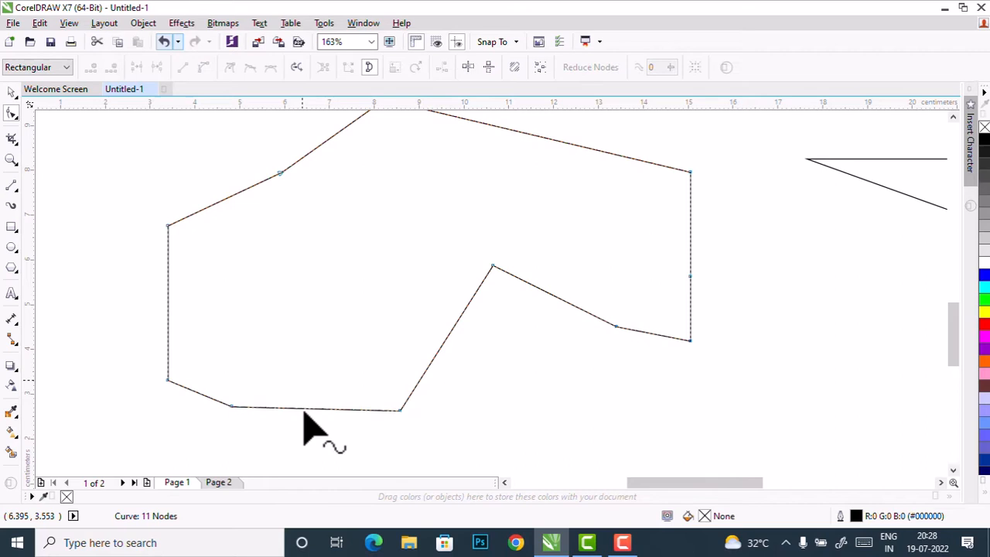
double_click(453, 328)
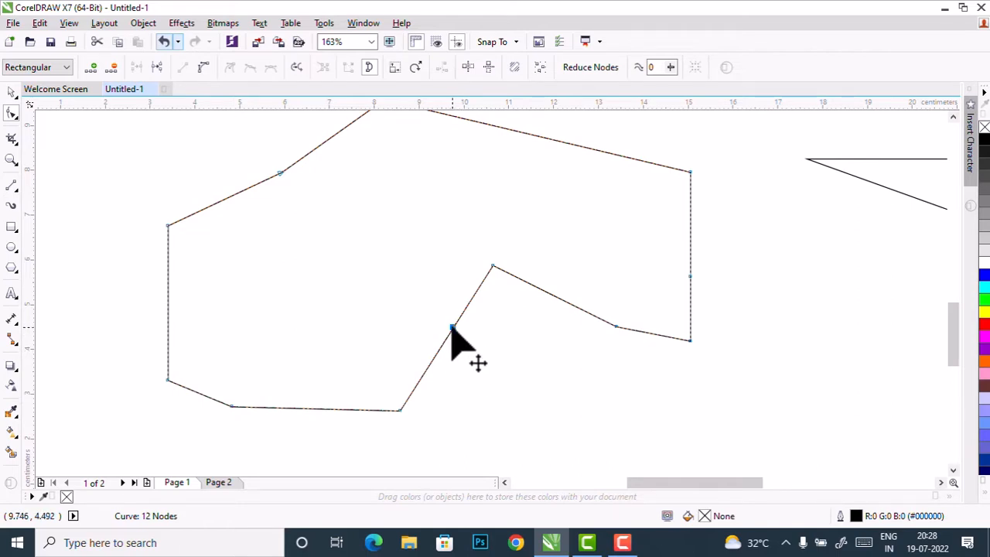
double_click(452, 327)
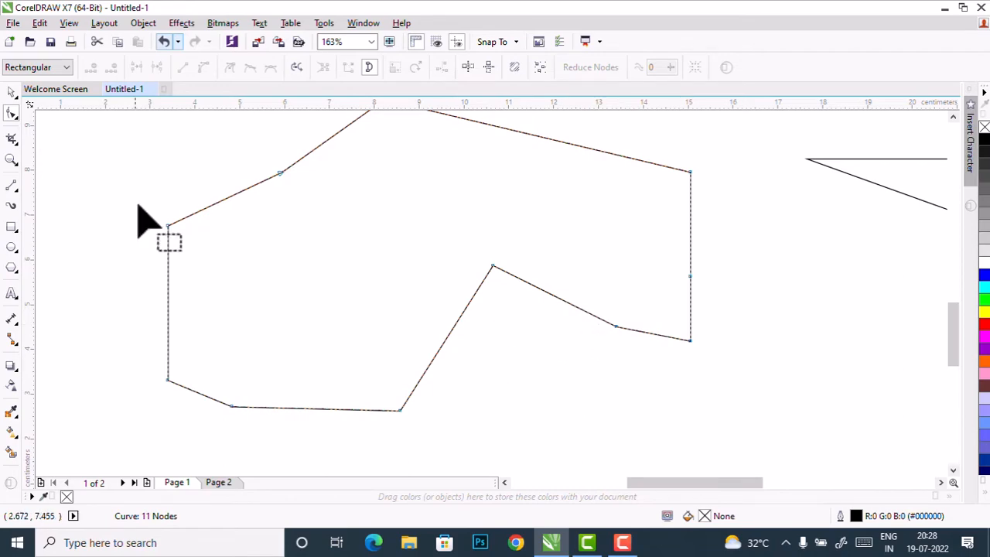
- Break the curve at its start node, at the upper end of the slanted segment above the left edge
left_click_drag(137, 195, 205, 406)
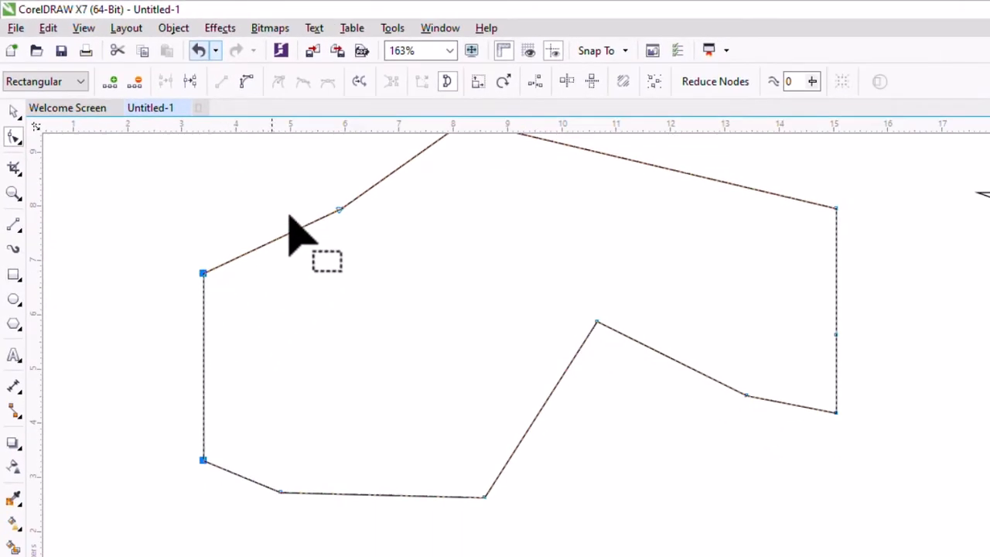
left_click_drag(303, 186, 364, 246)
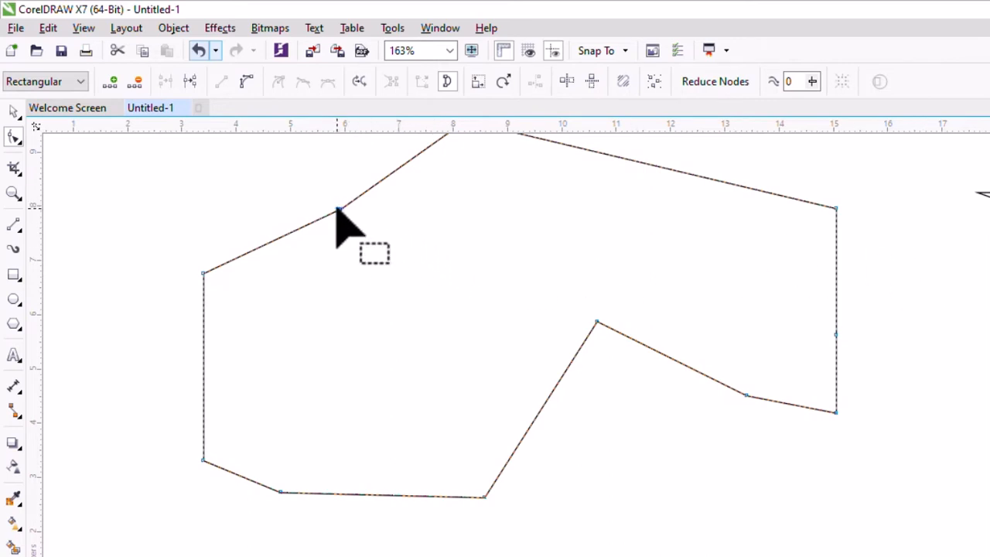
left_click(191, 83)
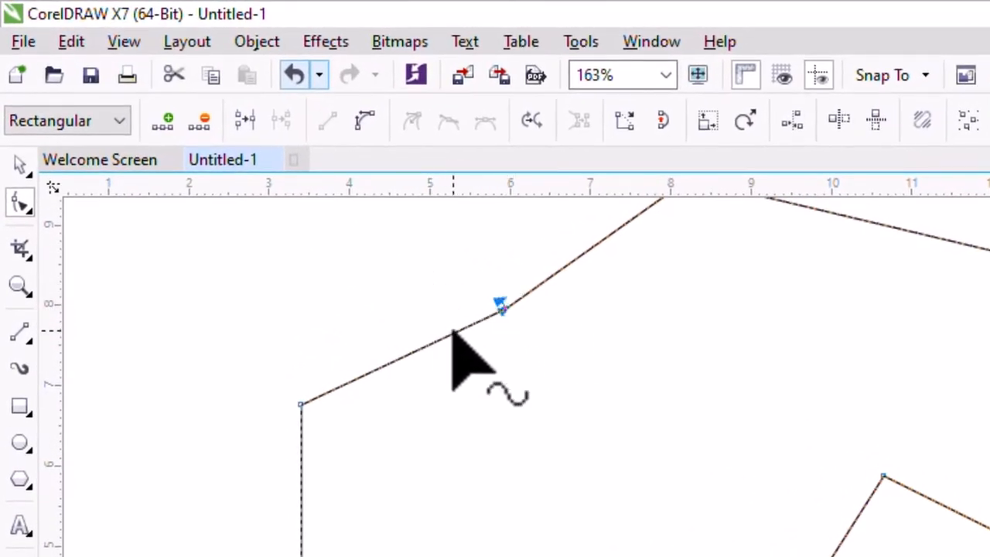
- Move both end nodes of the broken curve together about 0.4 cm right and down, and select only one of them
left_click_drag(495, 298, 525, 327)
left_click(177, 297)
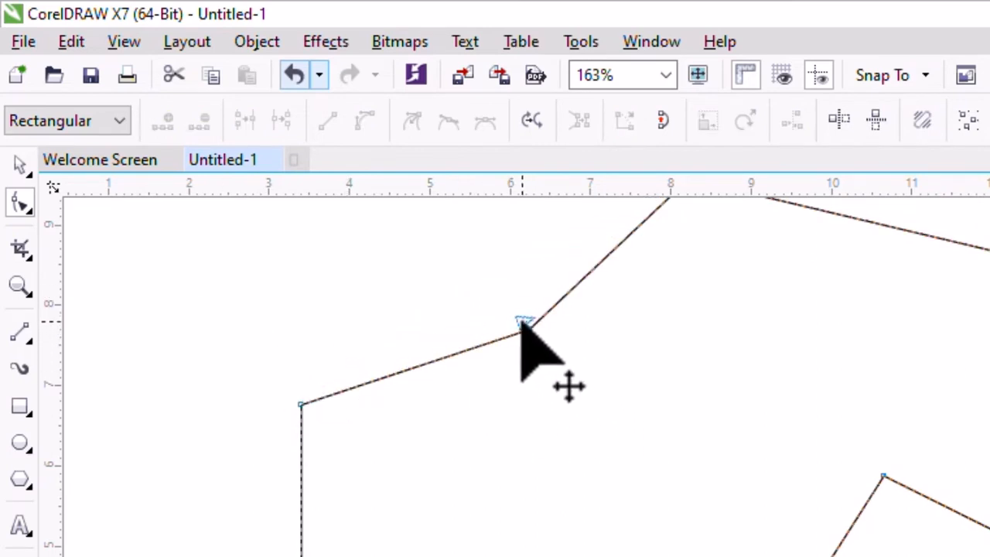
left_click(522, 323)
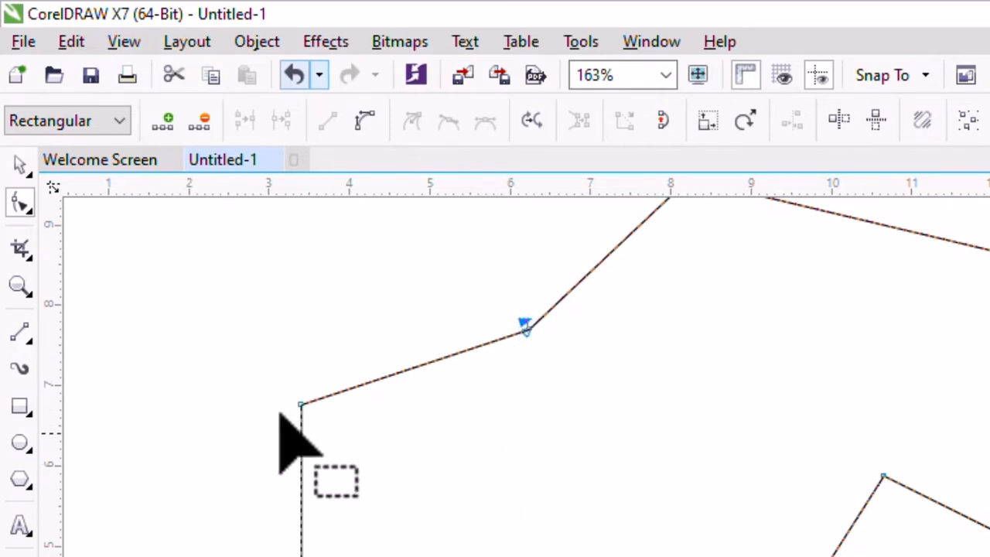
- Pull the two overlapping end nodes apart, one about 1.5 cm left and 0.7 cm up, the other about 1.3 cm left and 2 cm down
left_click_drag(523, 328, 349, 247)
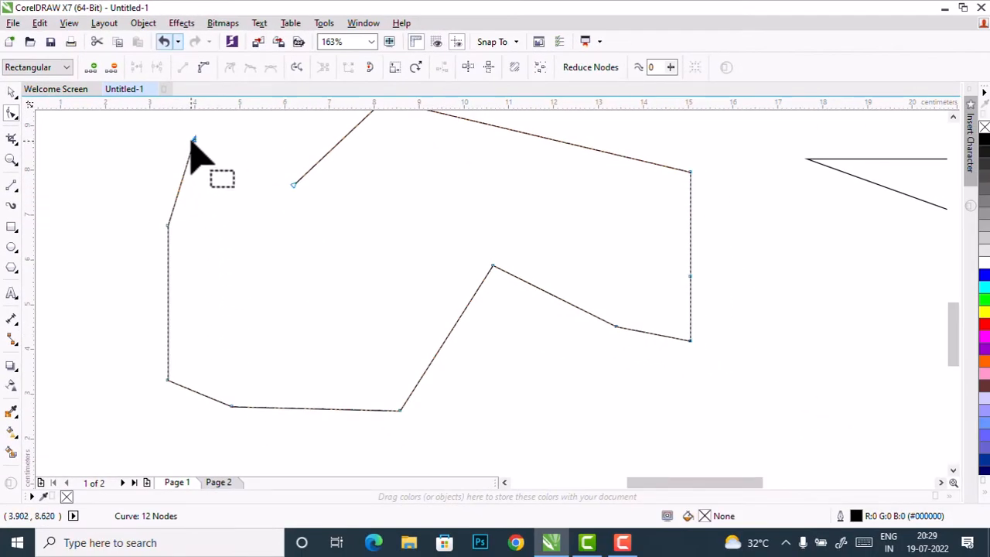
left_click_drag(193, 139, 224, 156)
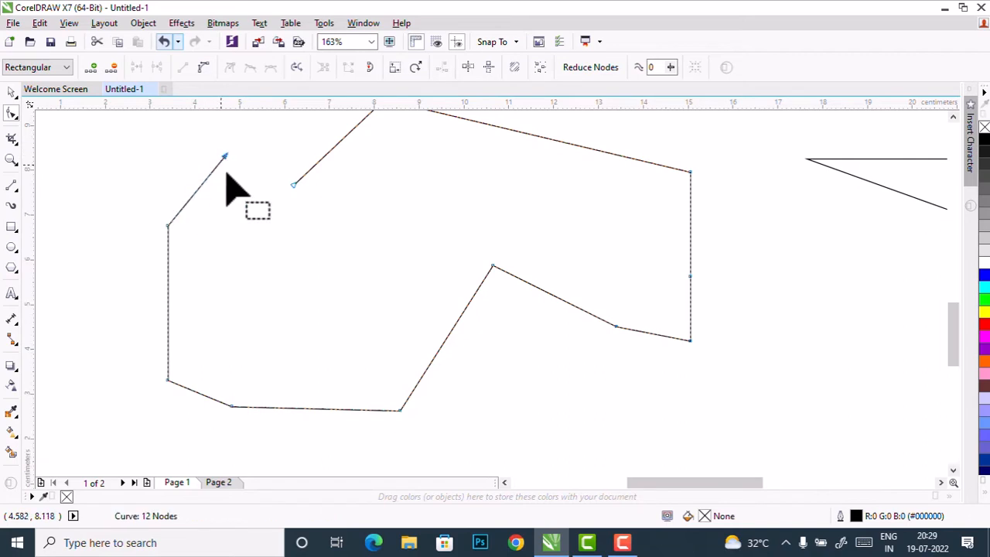
left_click_drag(293, 185, 237, 276)
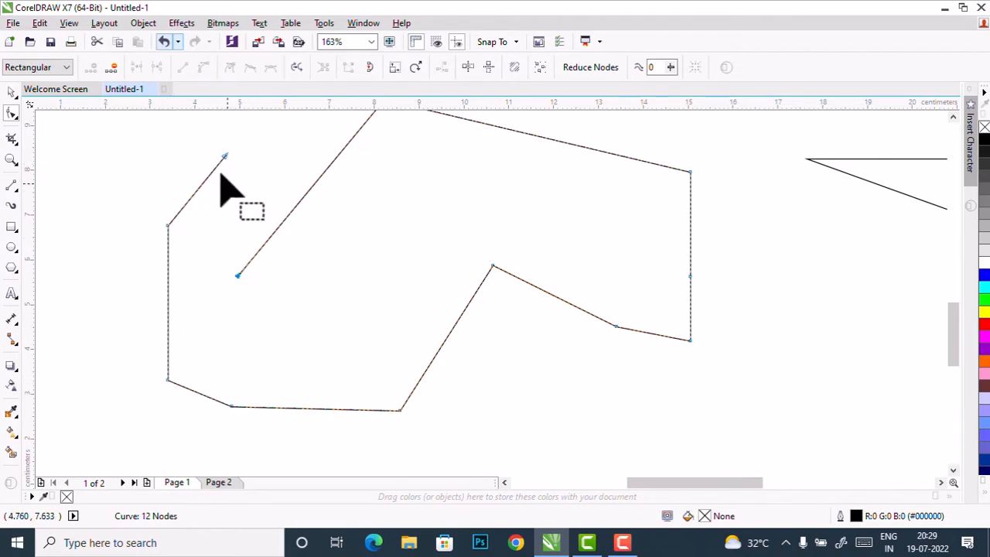
- Join the curve's two open end nodes into one, undoing and repeating the join once
left_click_drag(205, 126, 258, 300)
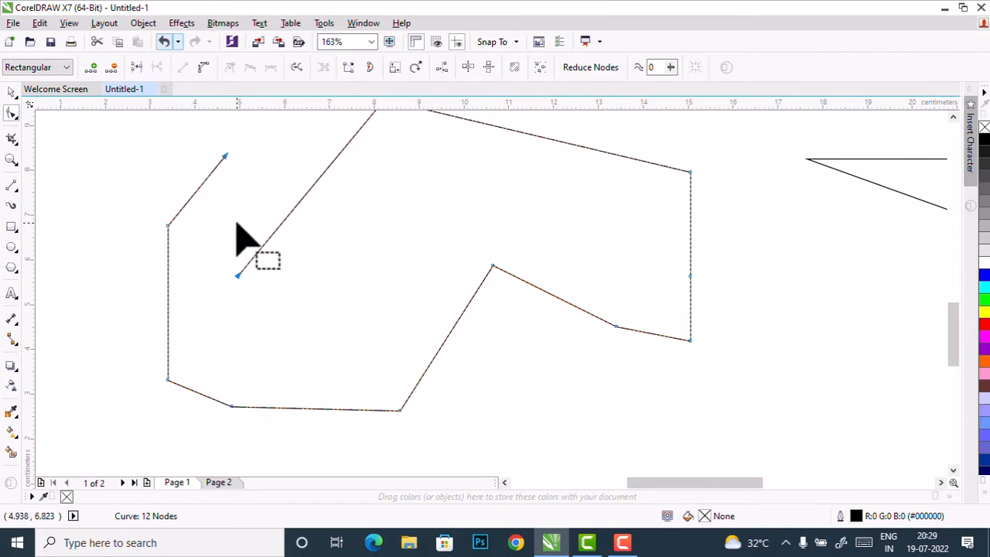
left_click(136, 68)
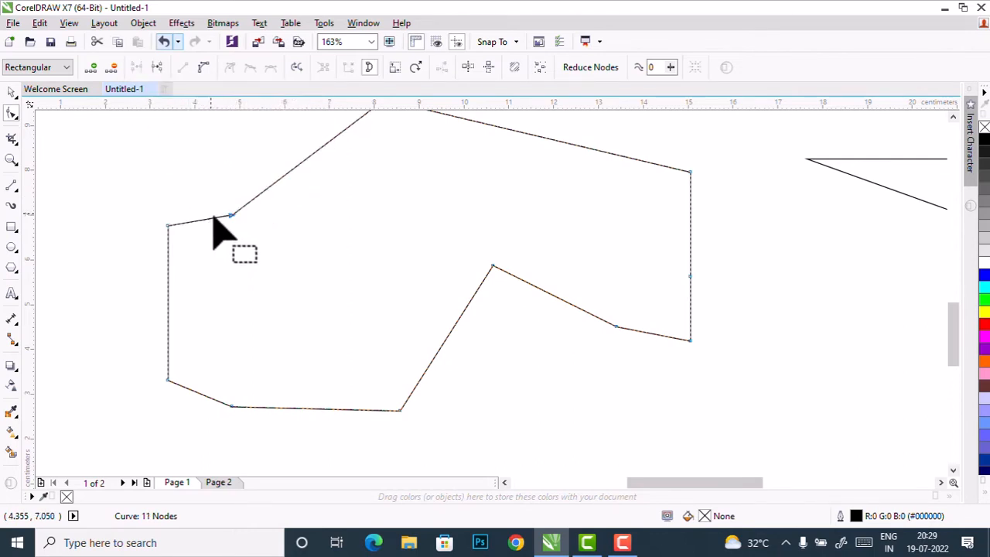
key("ctrl+z")
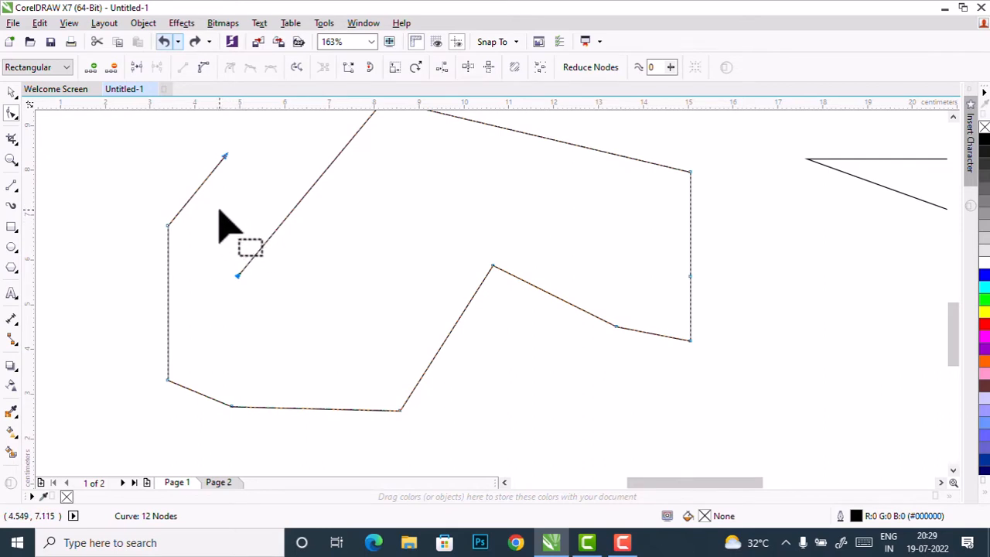
left_click(139, 67)
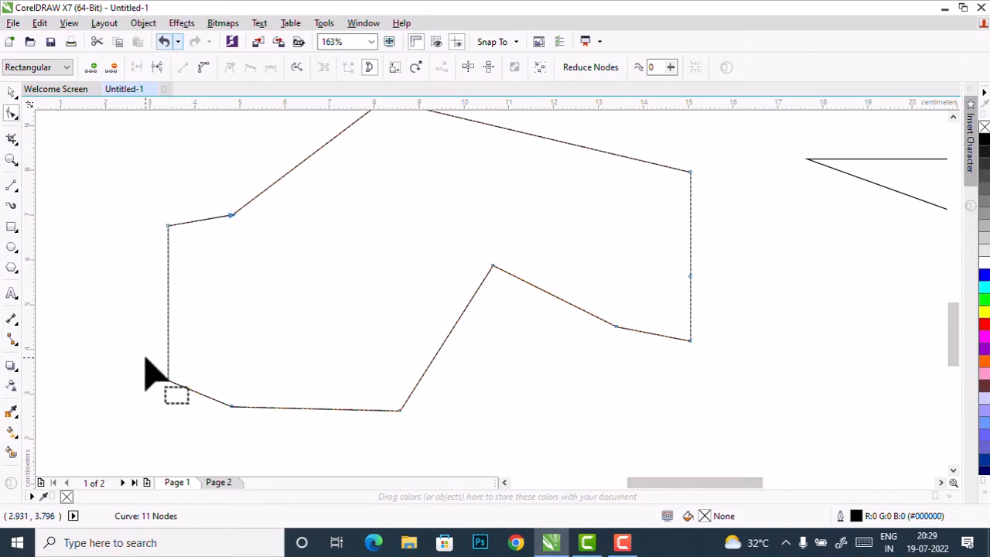
- Break the curve at its lower-left corner node and move the lower edge's free end about 0.6 cm left and down
left_click_drag(142, 357, 181, 389)
left_click(157, 72)
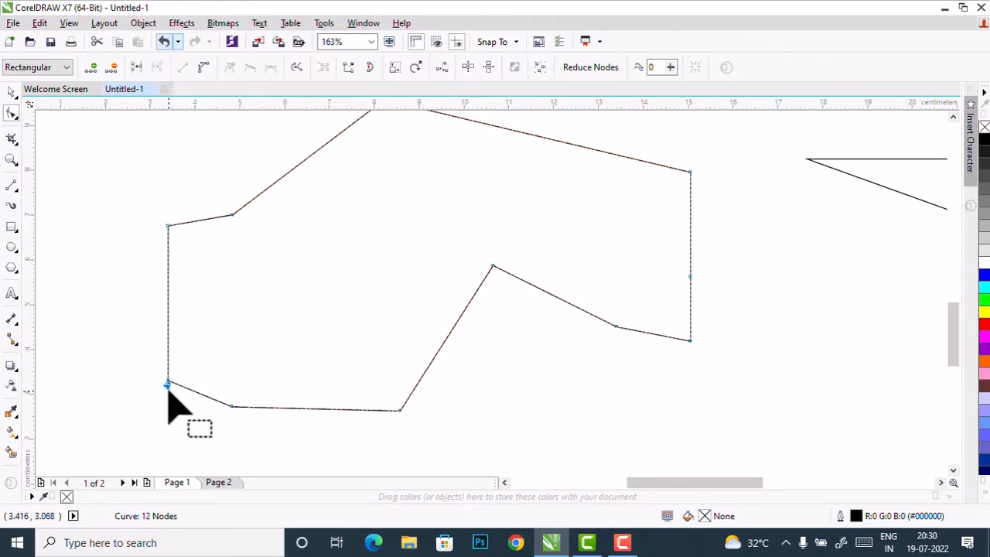
left_click_drag(165, 384, 138, 409)
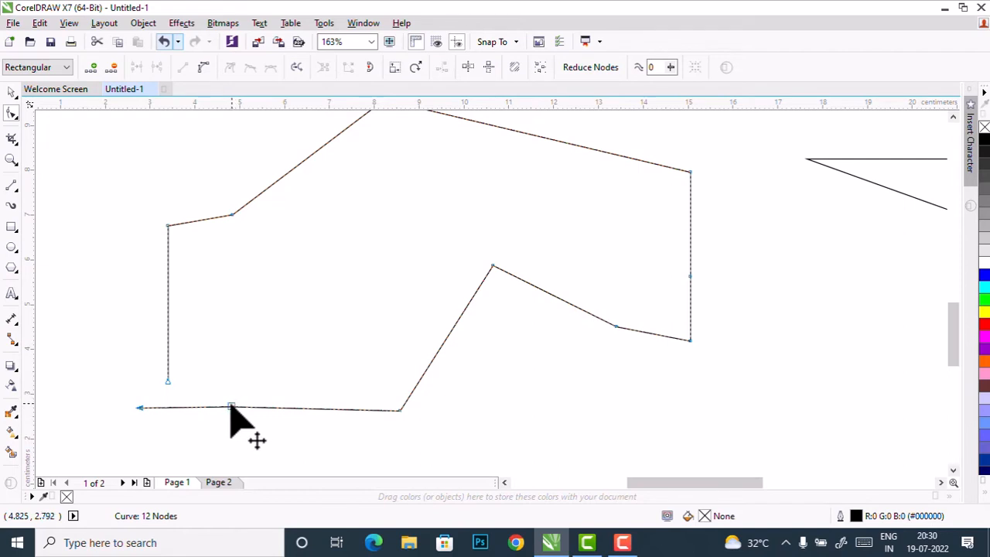
- Break the curve at the lower edge's second node, moved about 2.3 cm right, and pull the new end node about 2.4 cm up
left_click_drag(230, 406, 331, 382)
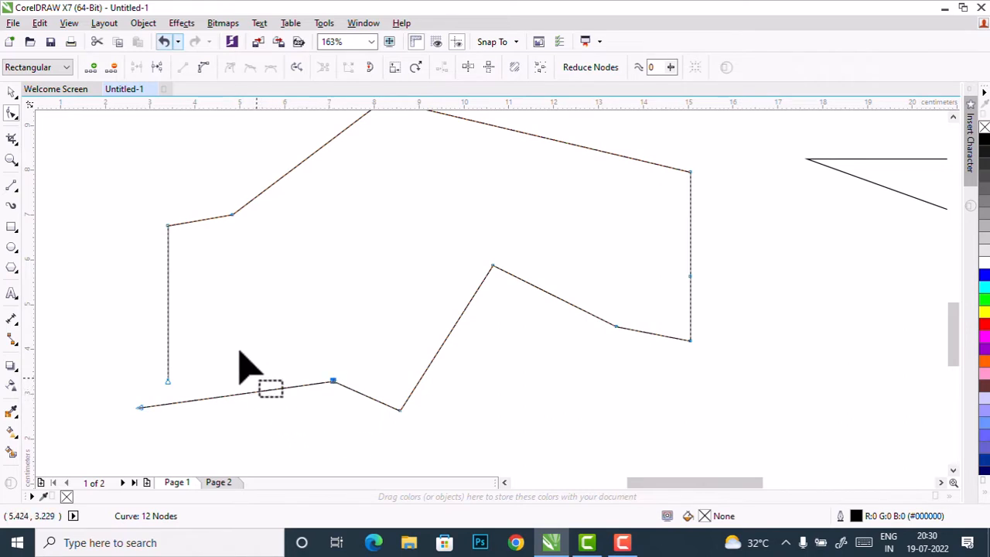
left_click(161, 66)
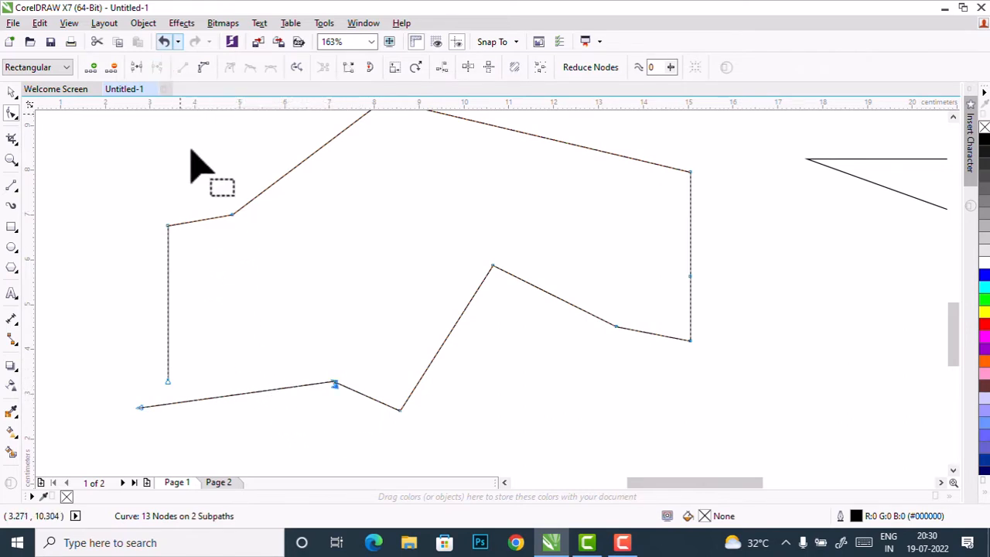
left_click(334, 384)
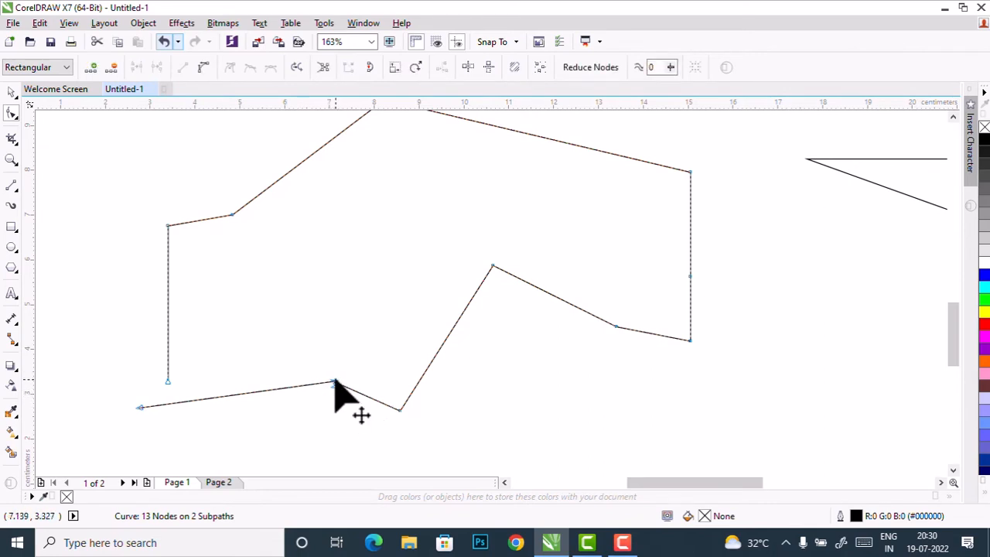
left_click_drag(334, 383, 343, 276)
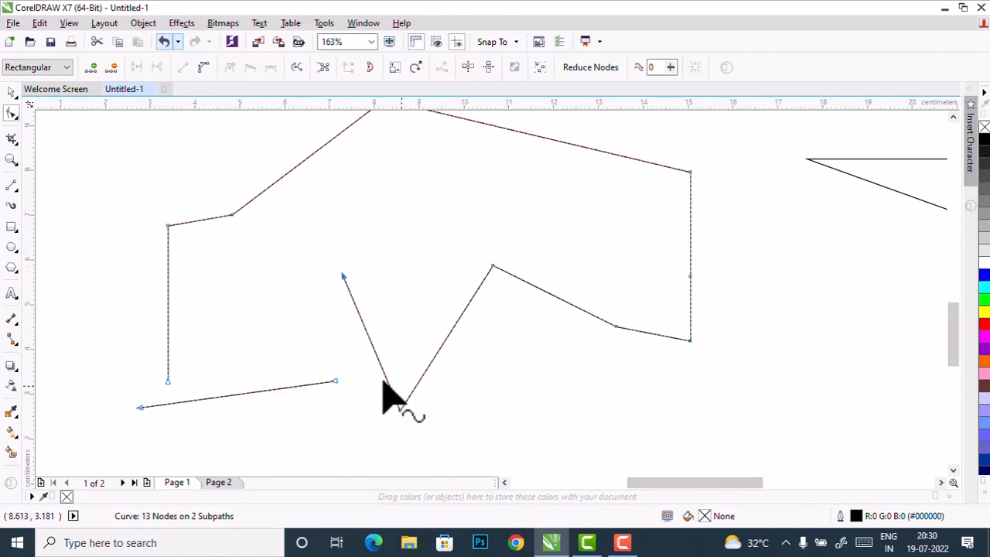
- Move the whole broken curve with the Pick tool, shifting both subpaths together about 0.1 cm left and 0.7 cm down
left_click(10, 94)
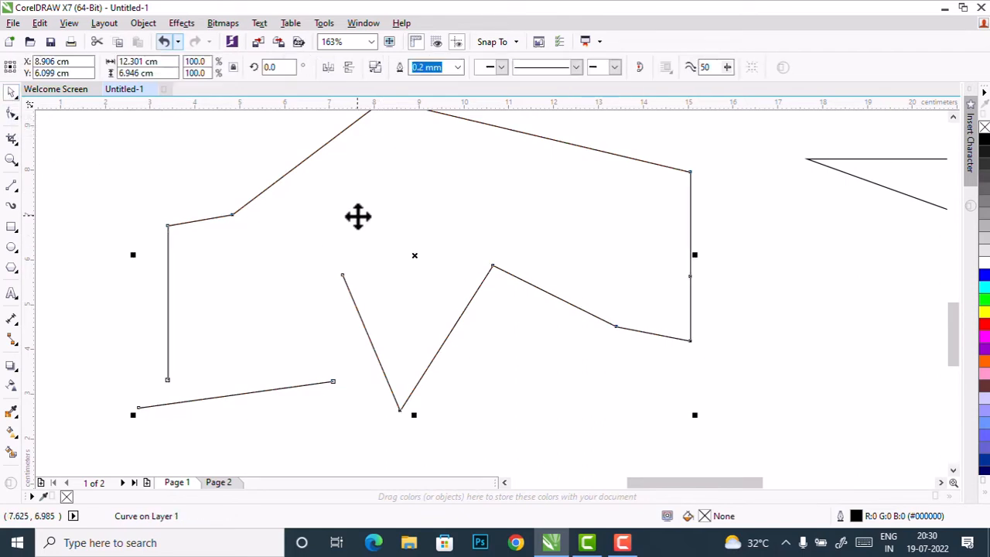
left_click(508, 377)
left_click(390, 231)
left_click_drag(376, 226, 350, 267)
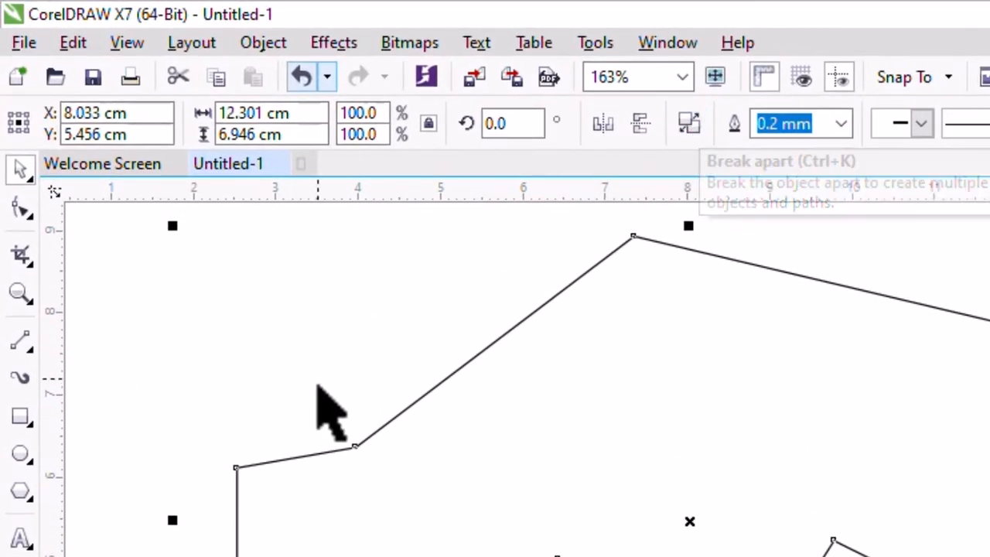
left_click(19, 214)
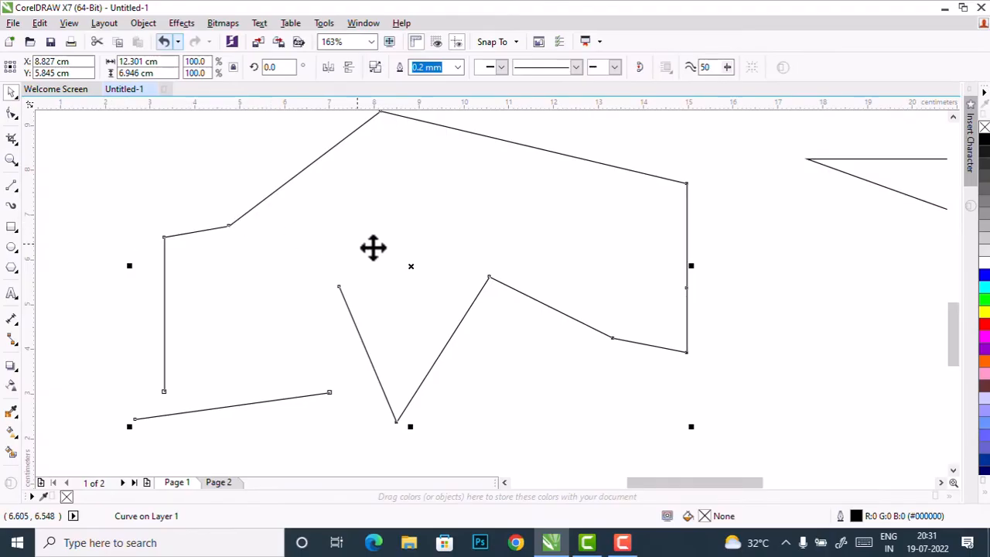
left_click_drag(372, 246, 335, 284)
left_click_drag(405, 334, 443, 307)
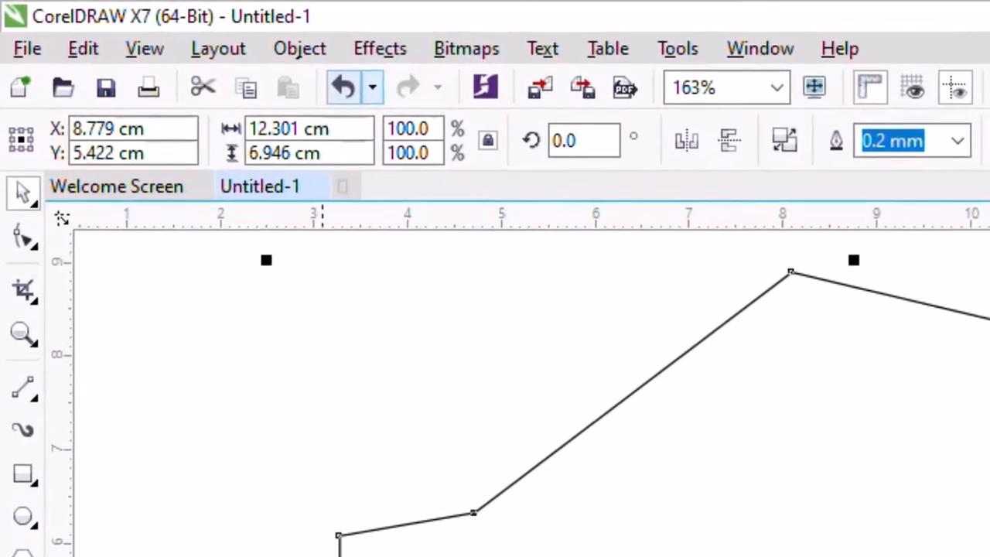
- Move the short lower line's right end node about 0.3 cm down and extract that line as a separate subpath
left_click(20, 249)
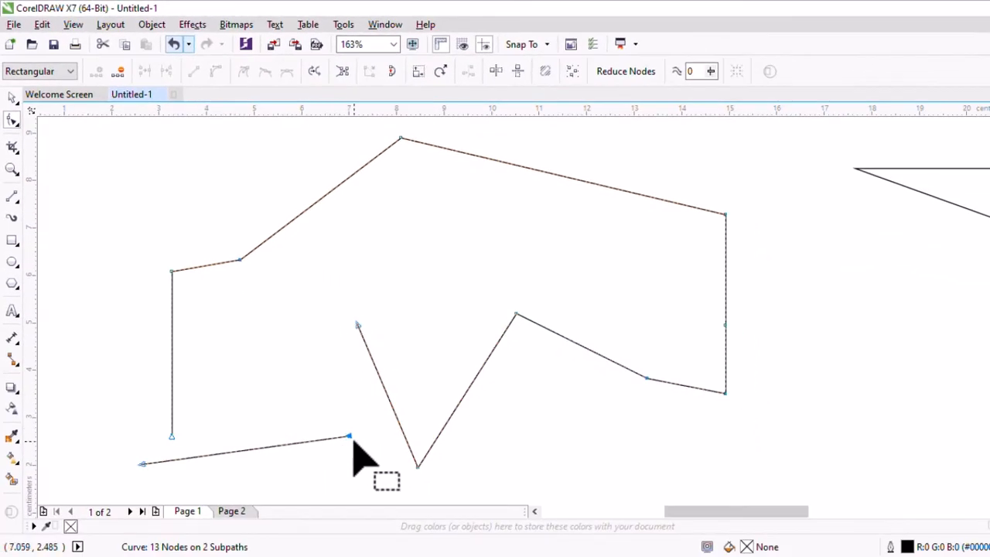
mouse_move(348, 436)
left_mouse_down()
mouse_move(345, 459)
mouse_move(355, 452)
left_mouse_up()
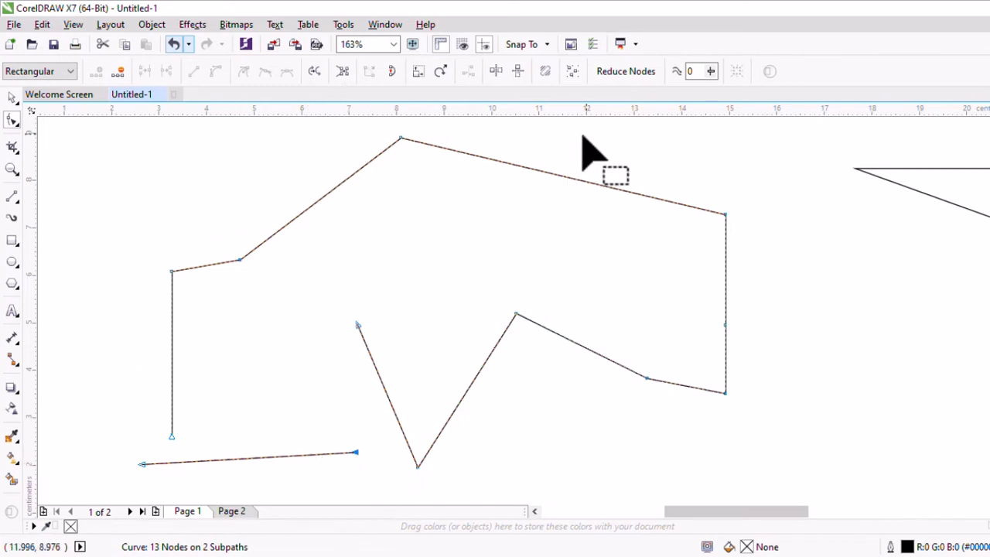
left_click(354, 452)
left_click(344, 72)
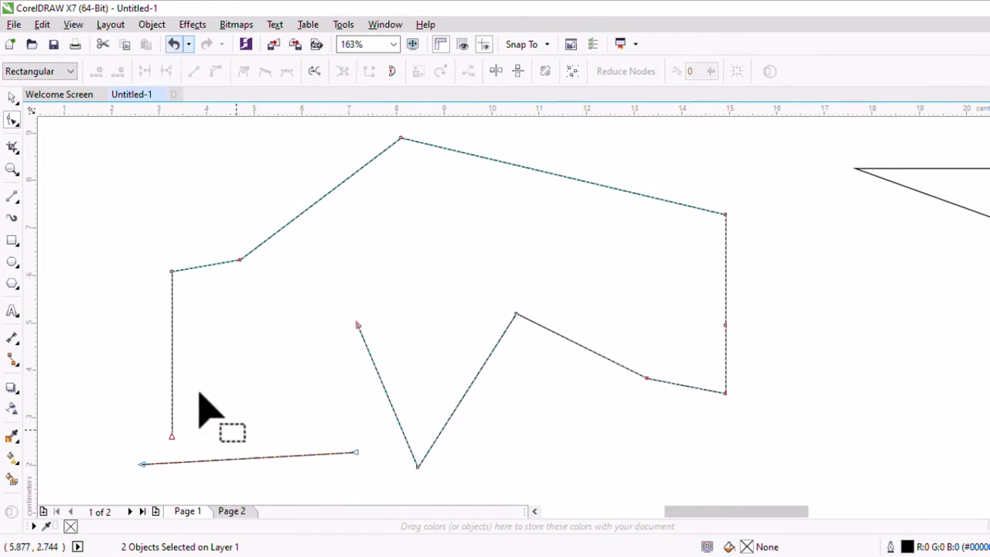
- Move the large curve about 1.8 cm right and 0.9 cm up, and the short line about 1.1 cm right
left_click(12, 98)
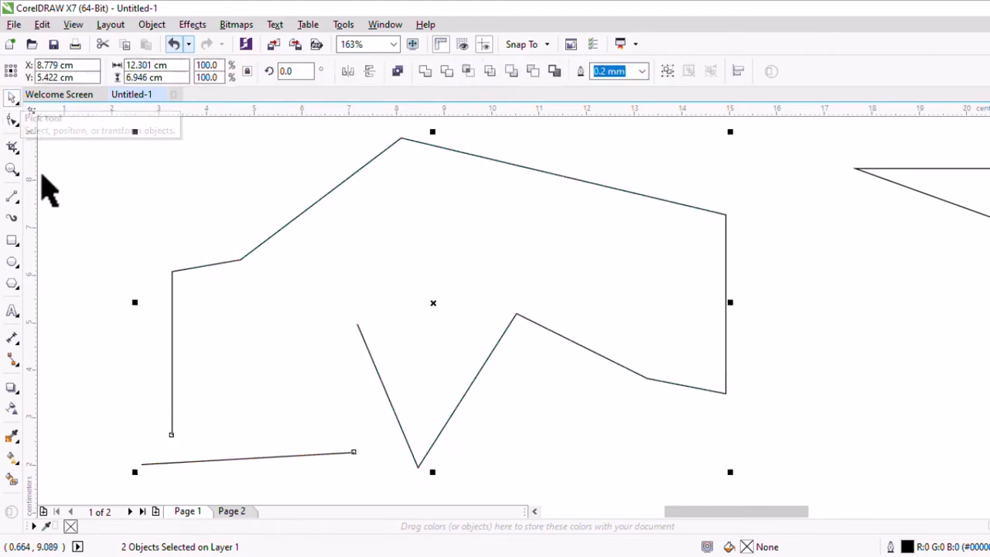
left_click(86, 257)
left_click(347, 236)
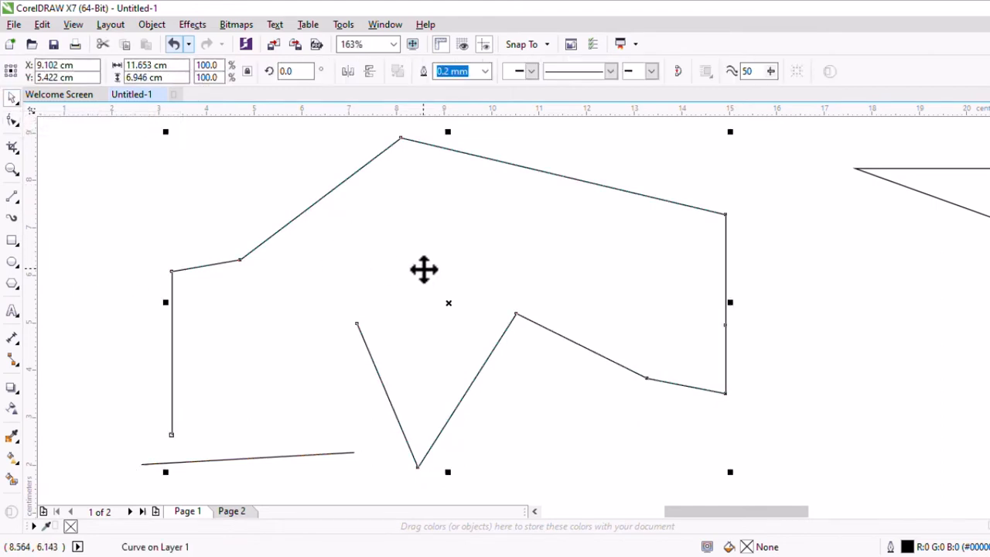
left_click_drag(424, 269, 507, 224)
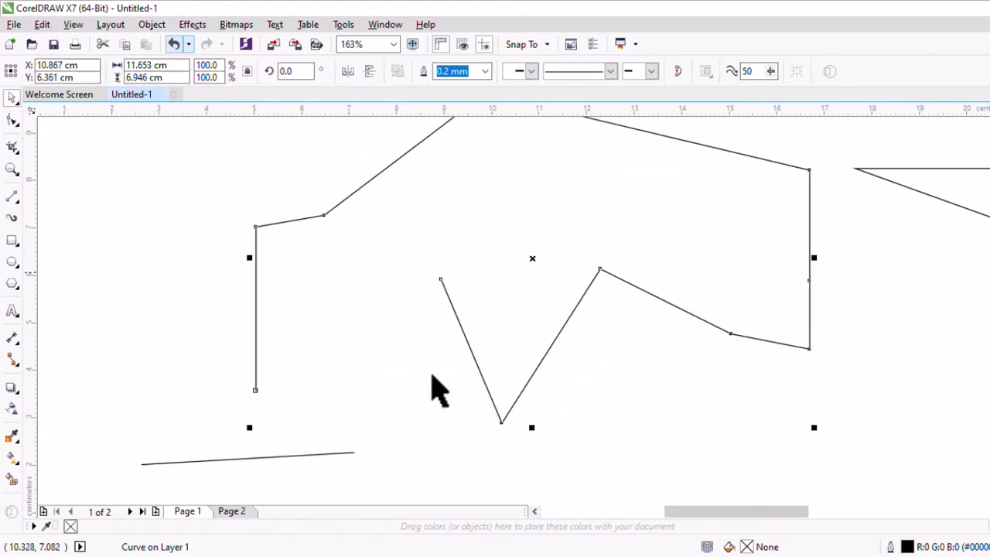
key("Escape")
left_click(238, 459)
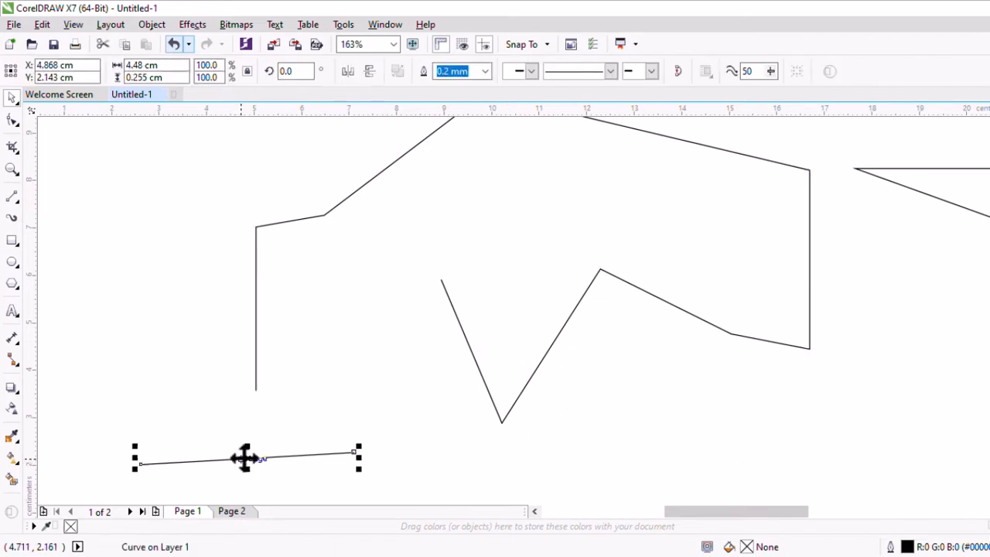
left_click_drag(248, 457, 299, 457)
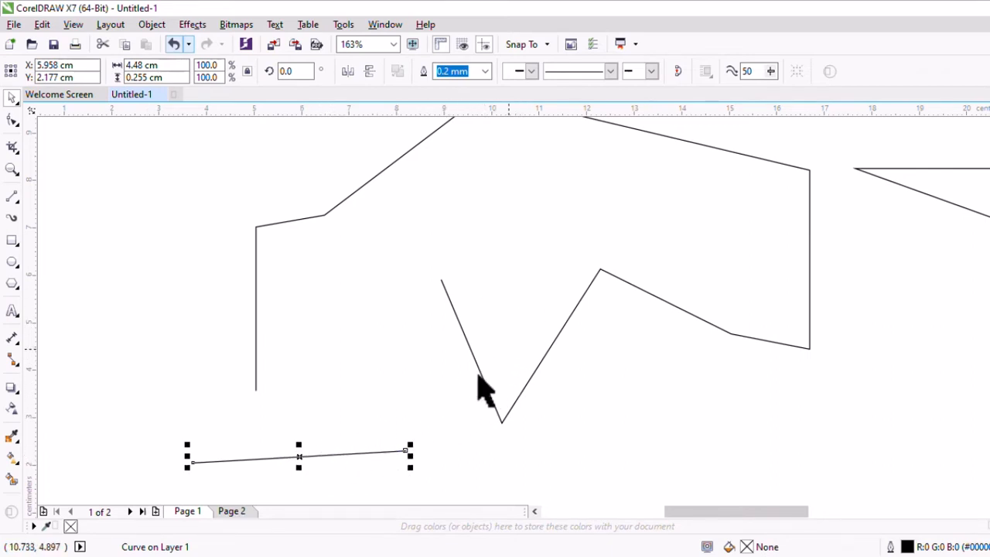
- Combine the short line and the large curve into a single object and move it about 1.3 cm left
left_click(458, 303, "shift")
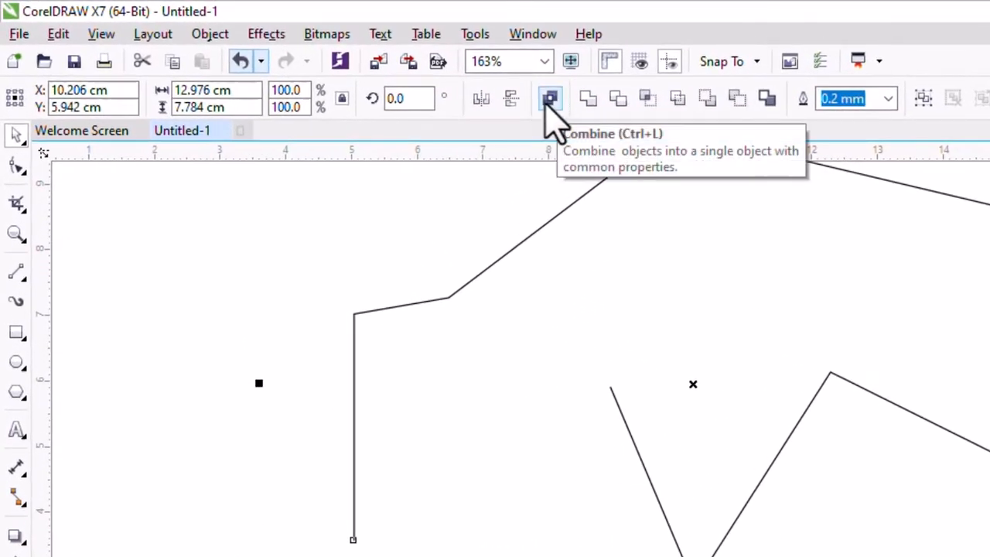
left_click(549, 99)
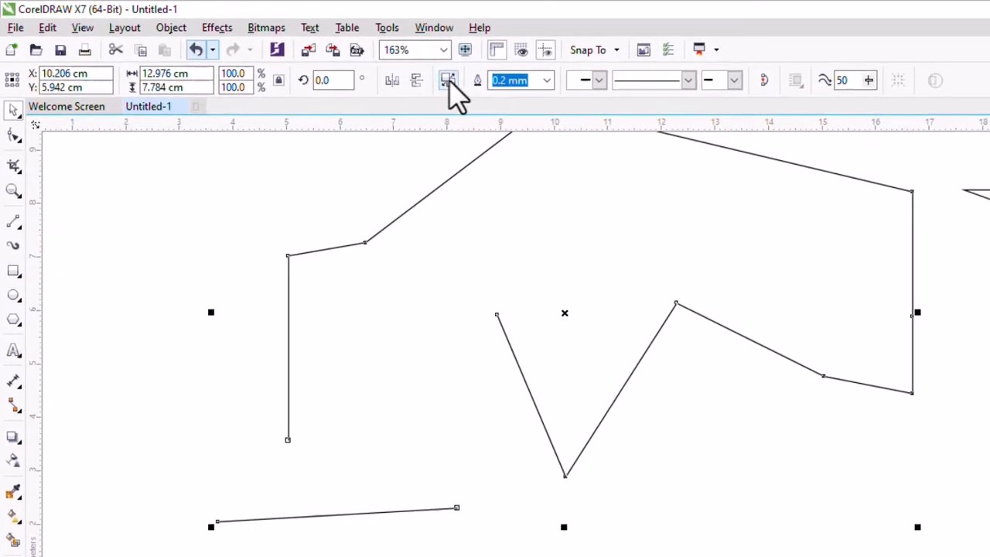
left_click(134, 321)
left_click(385, 287)
left_click_drag(454, 294, 387, 300)
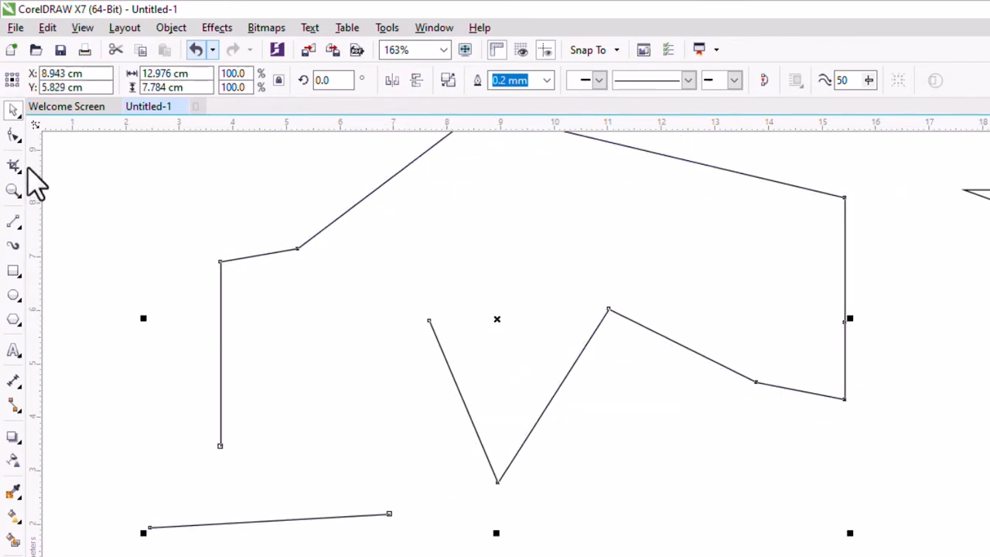
- Extract the short line's subpath from the combined curve and move its right end node about 2.4 cm right and 0.3 cm down
left_click(13, 136)
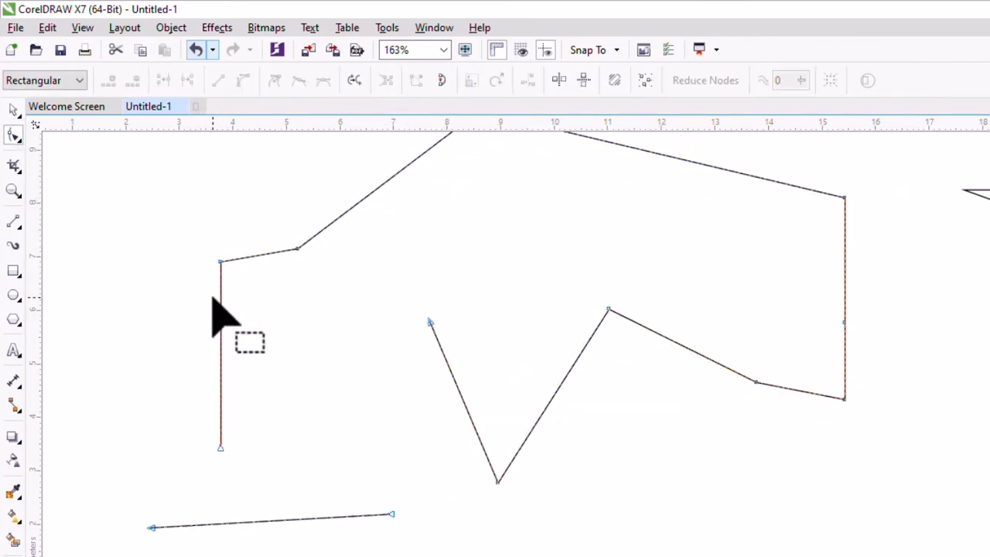
left_click_drag(428, 485, 94, 544)
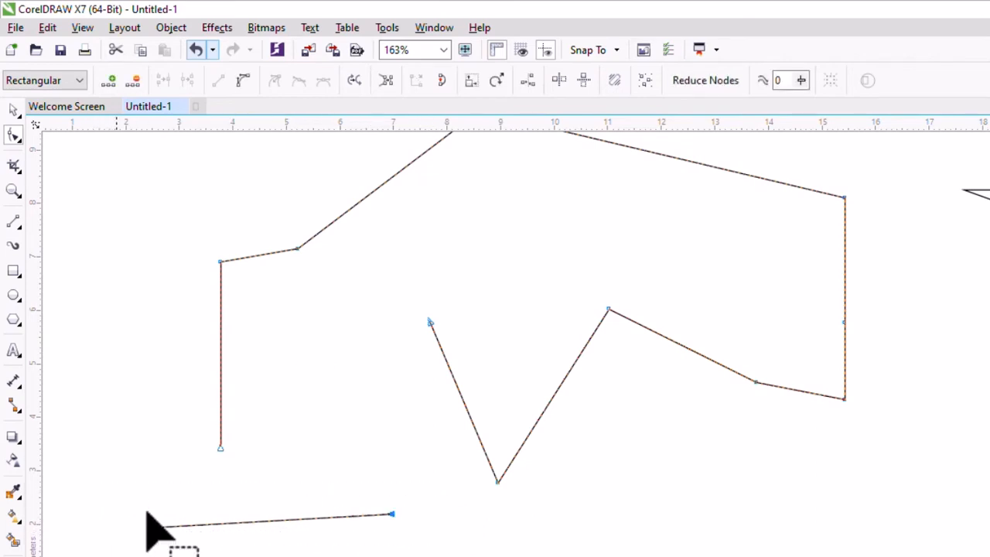
left_click(387, 83)
left_click_drag(391, 513, 518, 528)
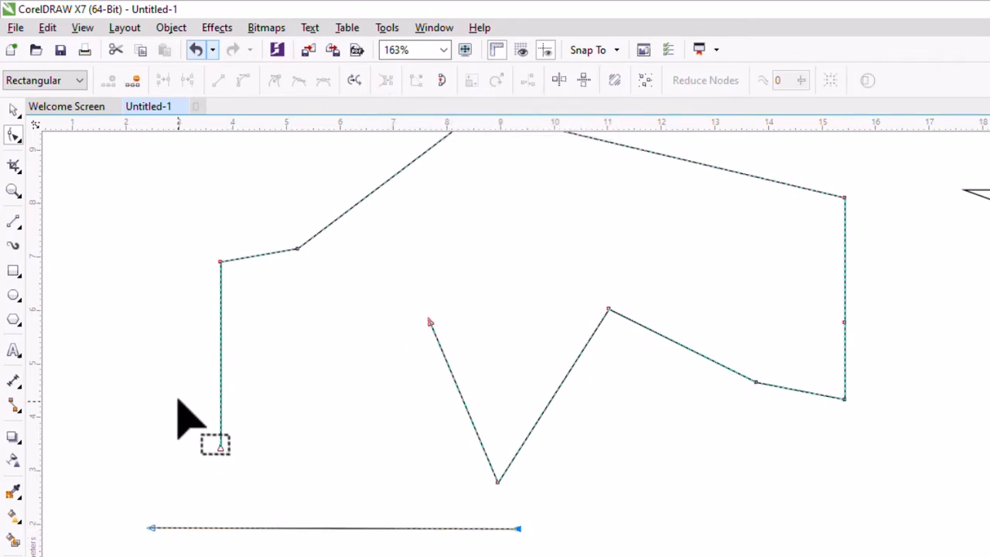
- Move the large open curve on its own about 1.1 cm right with the Pick tool
left_click(12, 111)
left_click(275, 470)
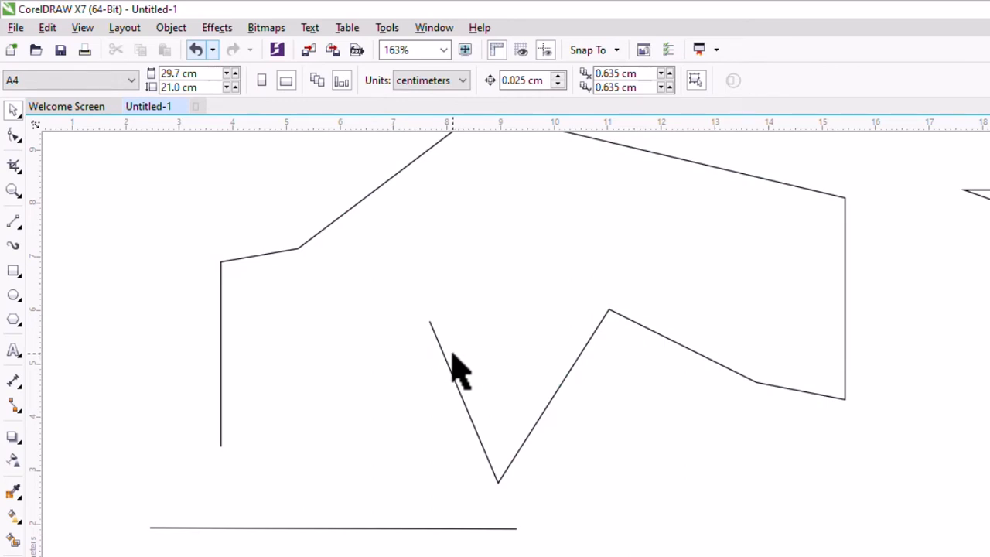
left_click_drag(453, 377, 509, 376)
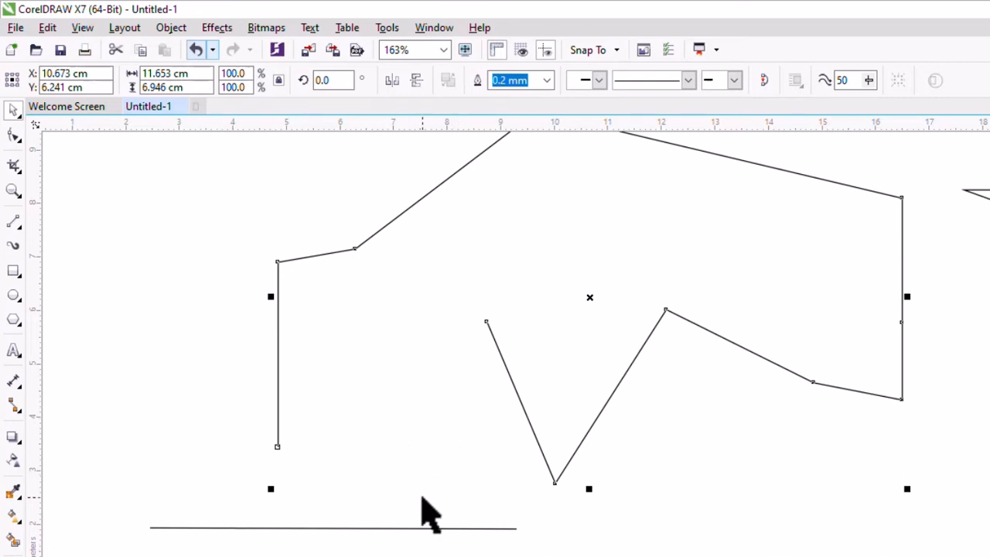
- Try to join the large curve's two open end nodes into a single node with the Shape tool, and undo the join
key("F10")
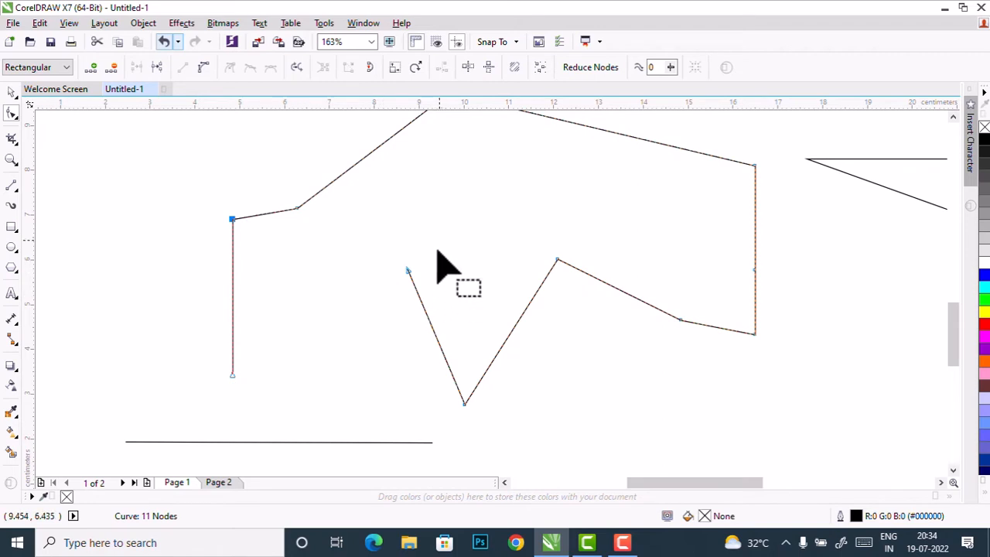
left_click_drag(435, 244, 197, 398)
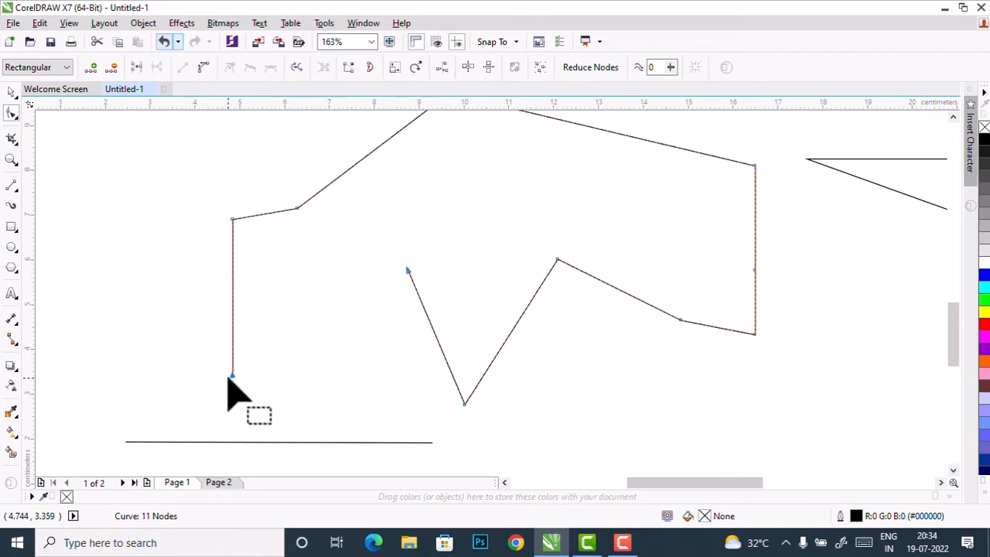
left_click(136, 68)
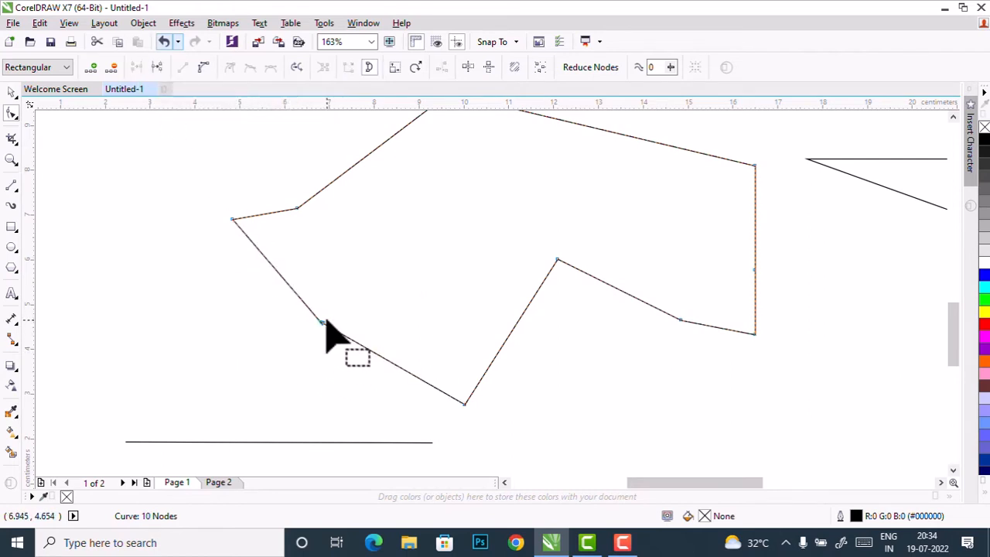
key("ctrl+z")
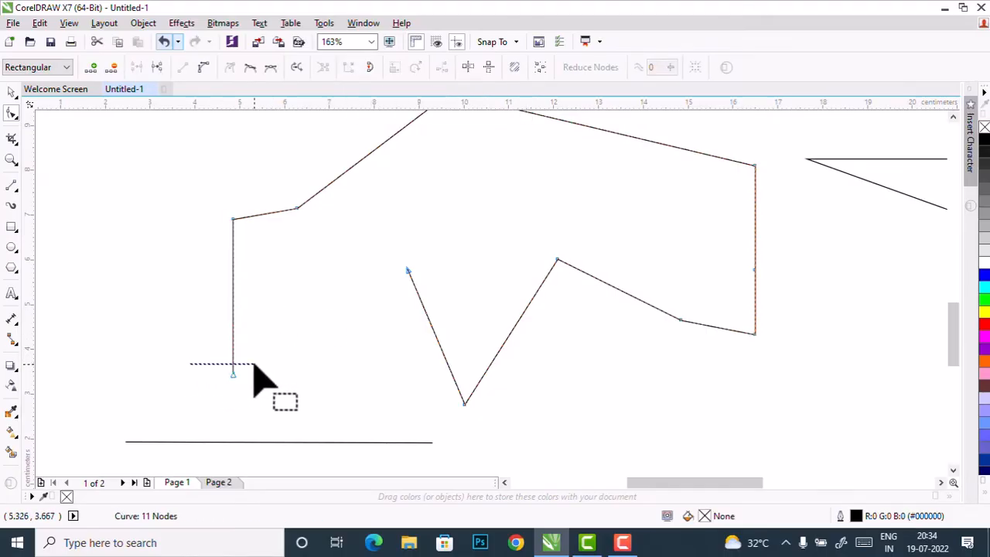
- Try closing the gap between the two selected end nodes with Extend Curve to Close and with Close Curve, undoing each attempt
left_click_drag(451, 244, 177, 393)
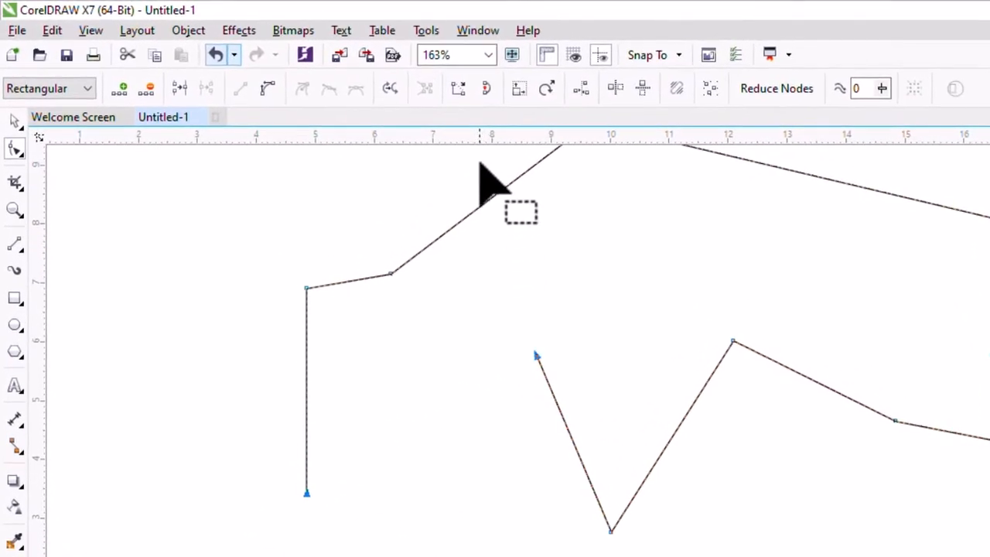
left_click(458, 88)
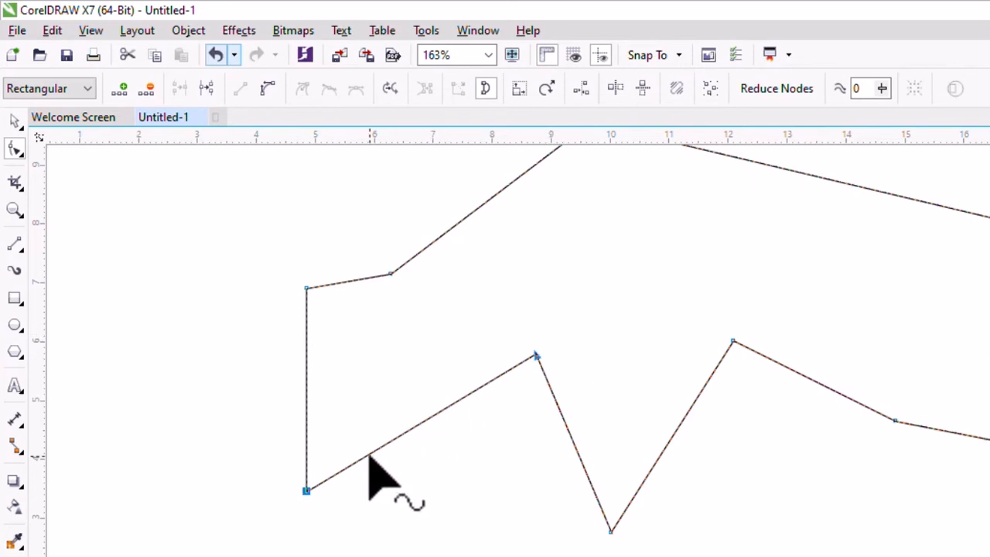
key("ctrl+z")
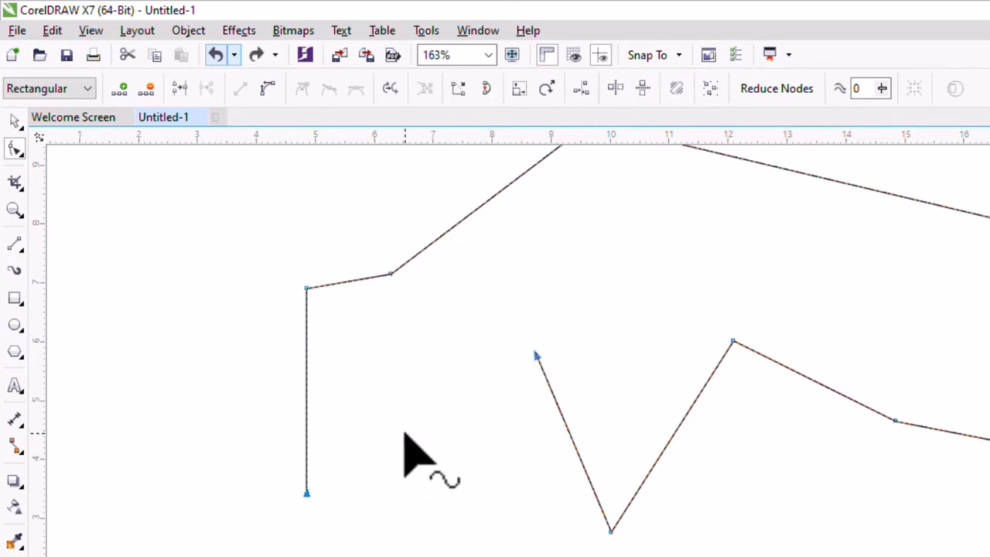
left_click(485, 88)
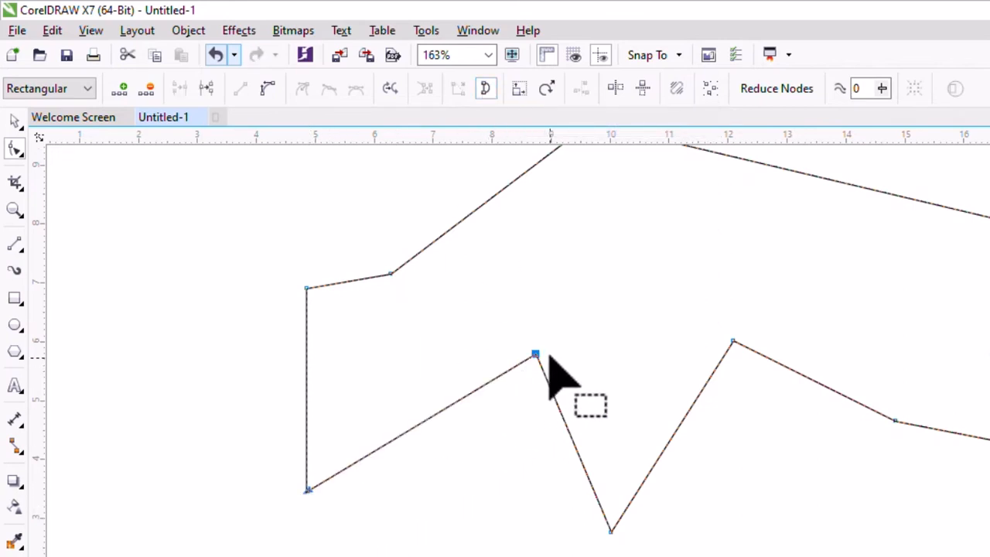
key("ctrl+z")
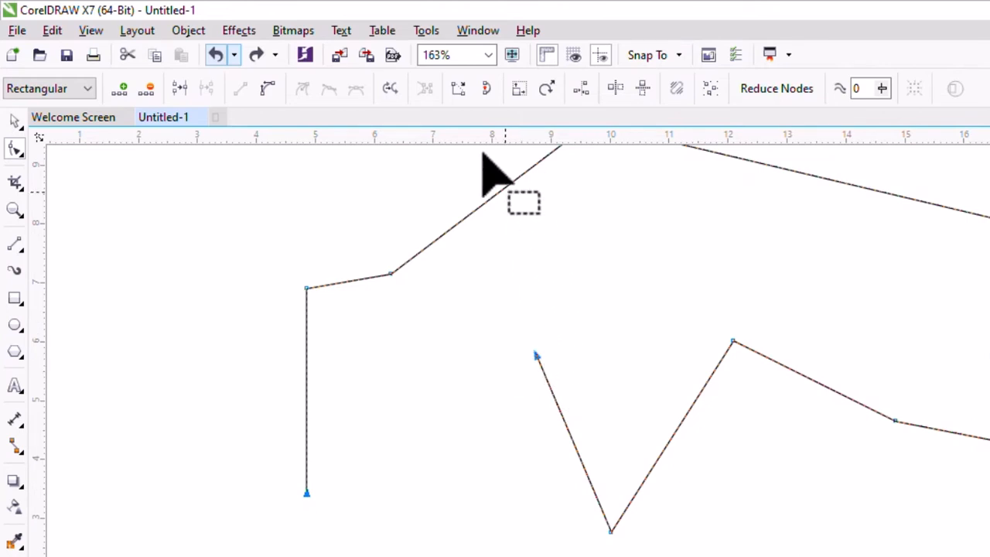
left_click(460, 91)
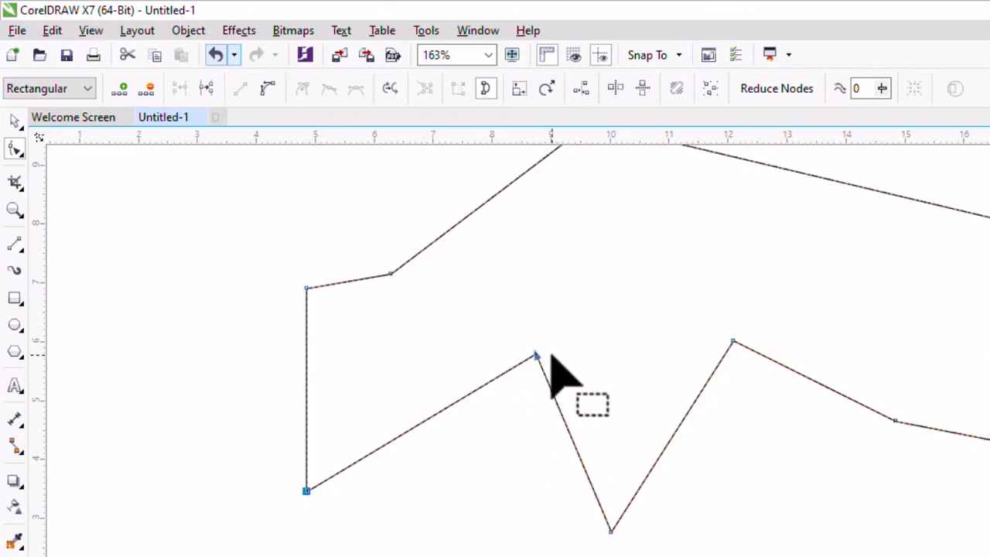
key("ctrl+z")
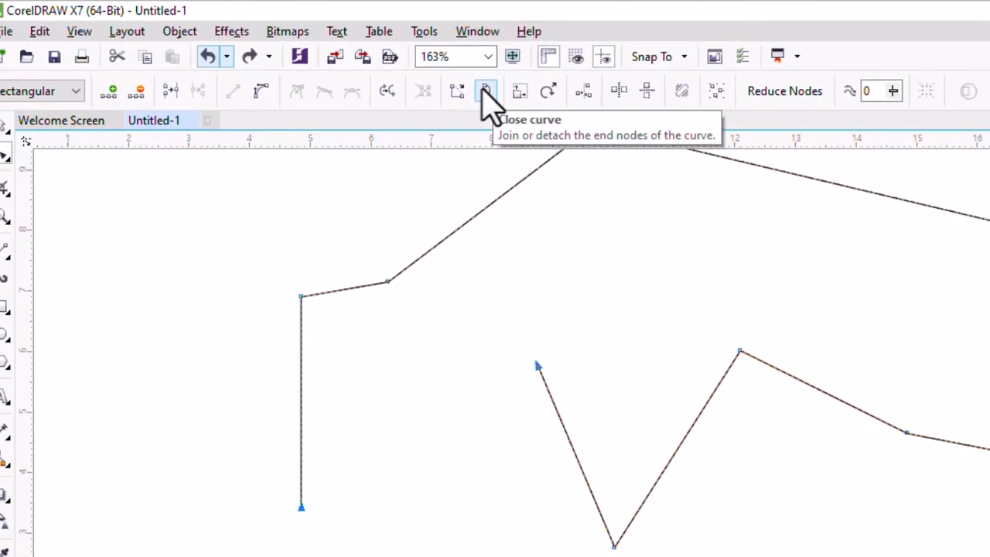
- Close the large curve by connecting its two end nodes with Close Curve, and switch back to the Pick tool
left_click(484, 91)
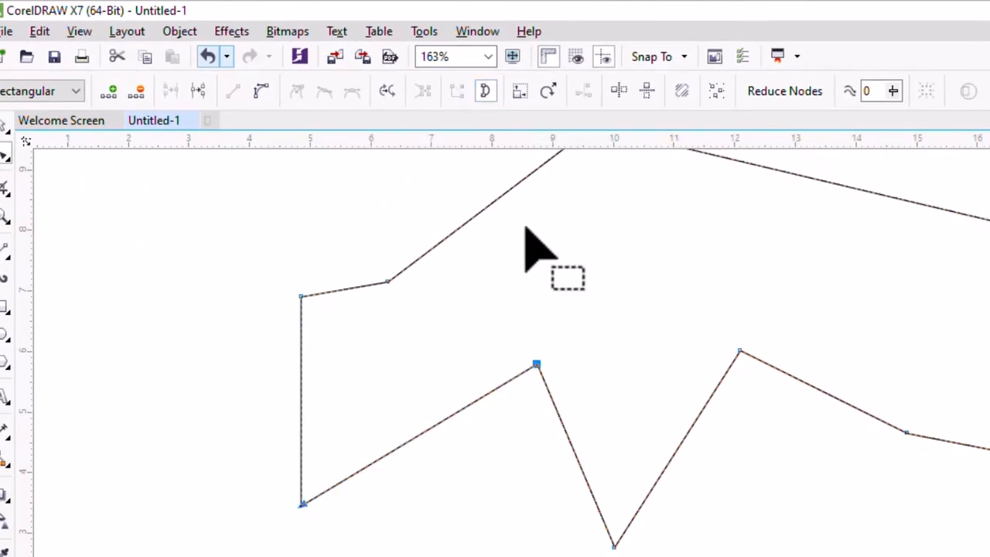
left_click(532, 360)
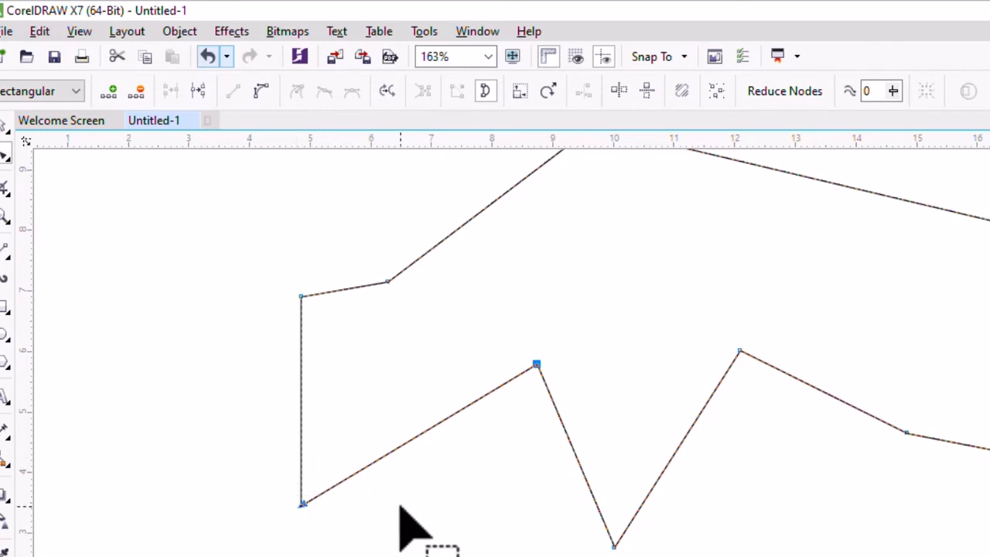
left_click(1, 123)
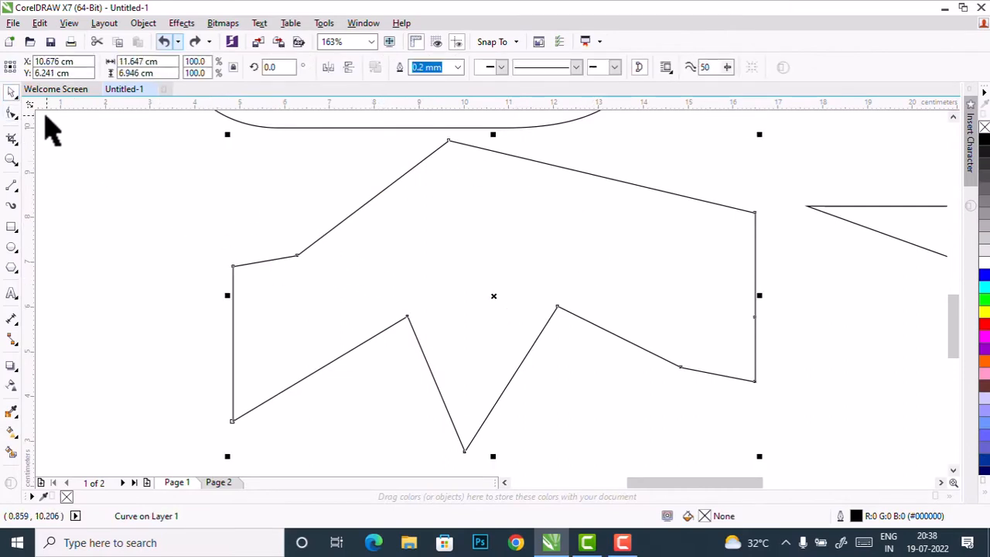
- Select the closed curve's nodes with the Shape tool, clear the selection, and select all nodes with Select All Nodes
left_click(12, 115)
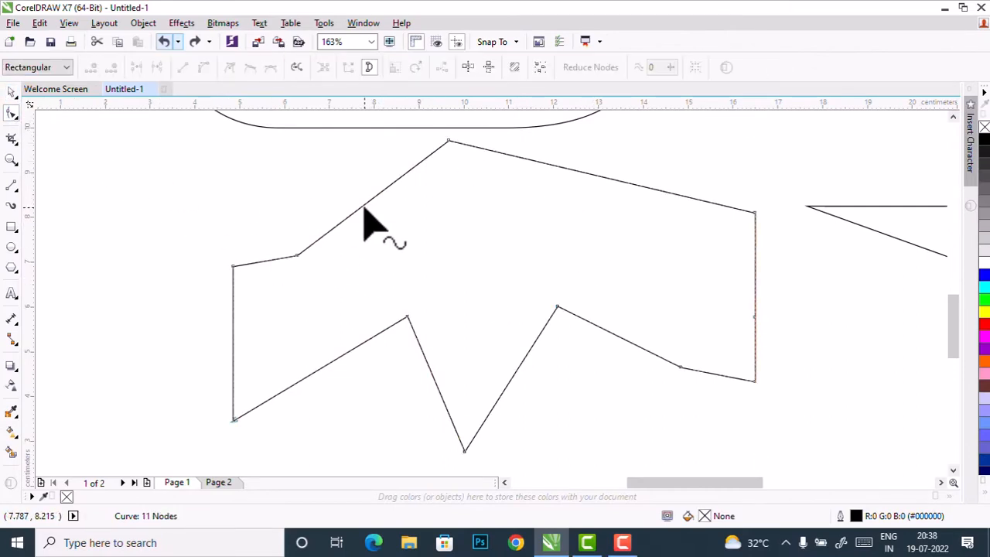
left_click(297, 255)
left_click_drag(429, 135, 485, 170)
left_click_drag(701, 176, 802, 270)
left_click_drag(728, 285, 781, 341)
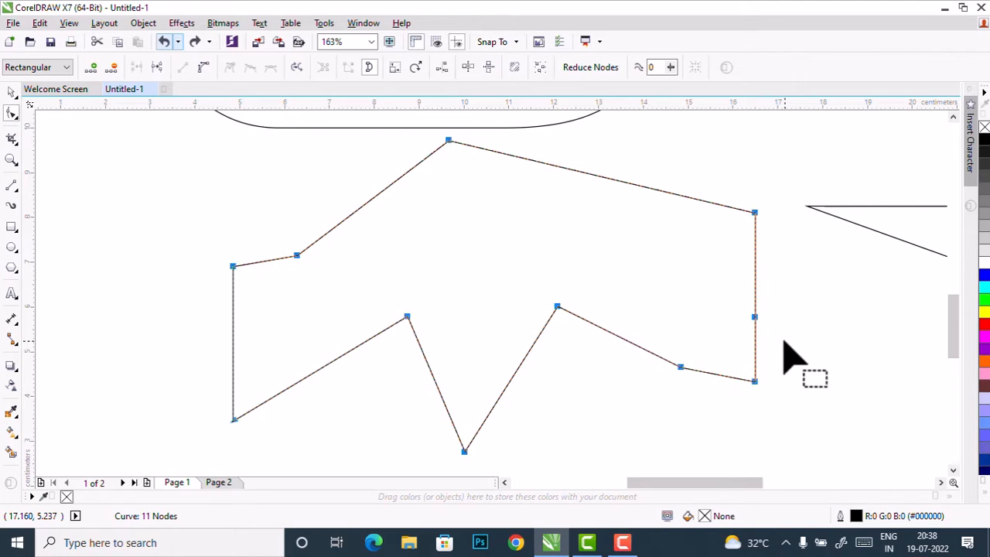
left_click(646, 317)
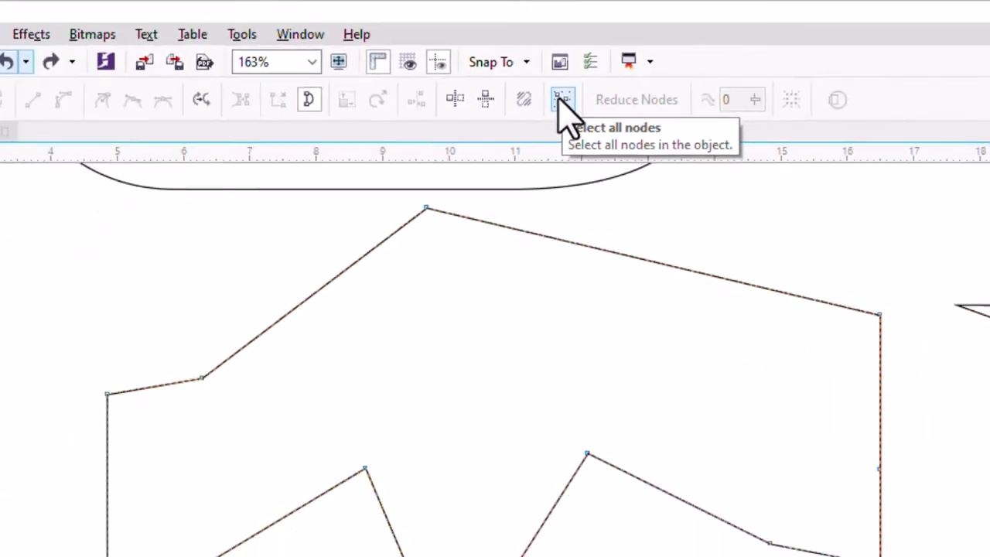
left_click(648, 226)
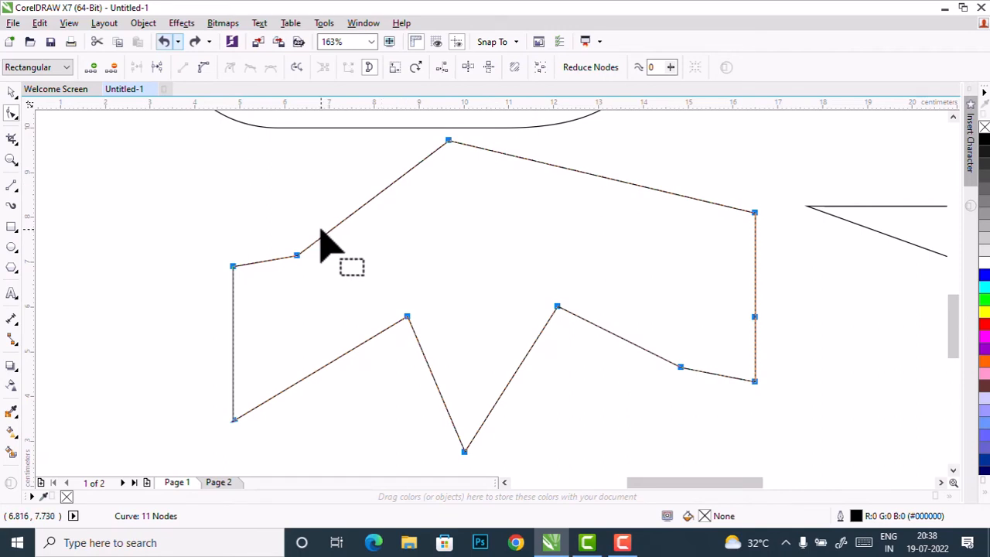
- Convert the sloped segment ending at the topmost node to a curve and adjust both its control handles to form an S-shaped bend
left_click_drag(279, 235, 317, 268)
left_click_drag(442, 130, 468, 154)
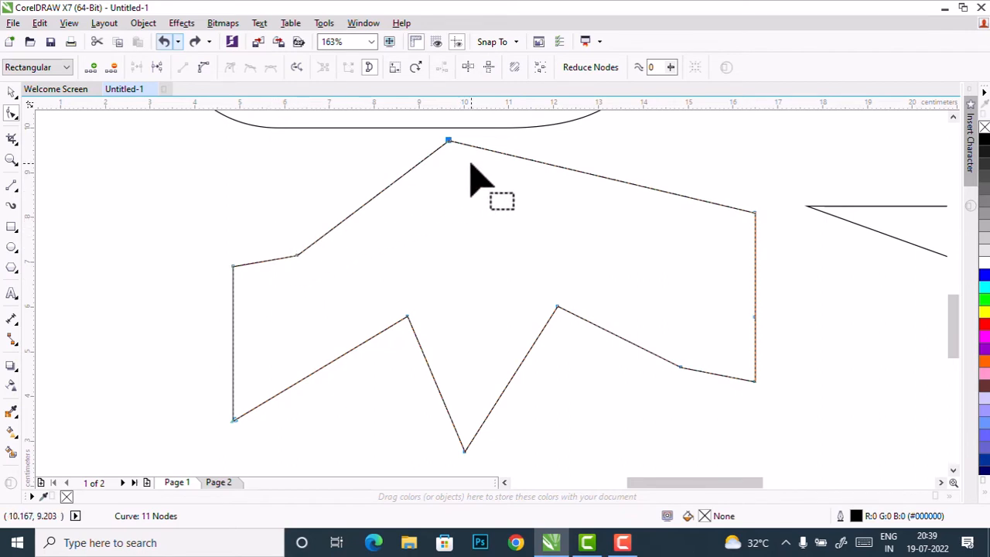
left_click(375, 194)
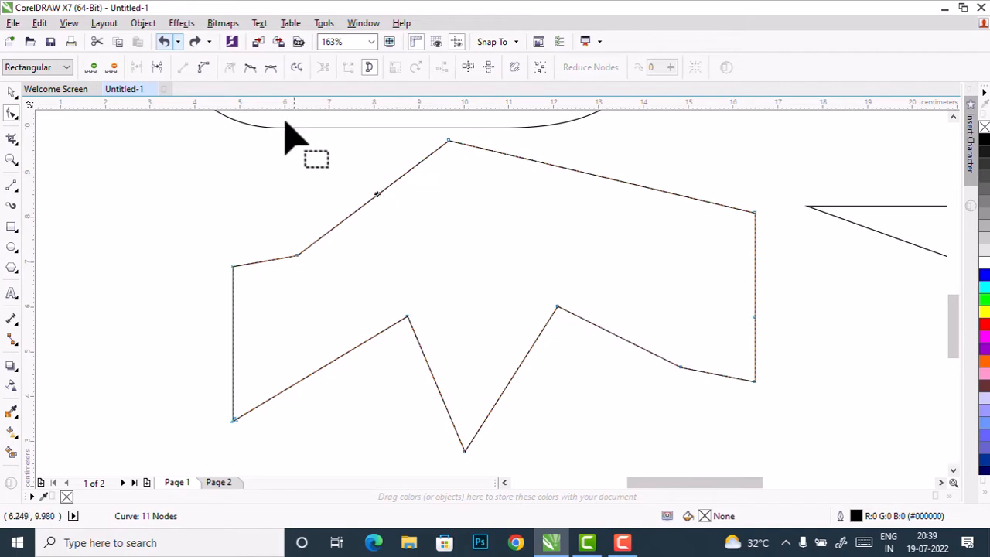
left_click(199, 68)
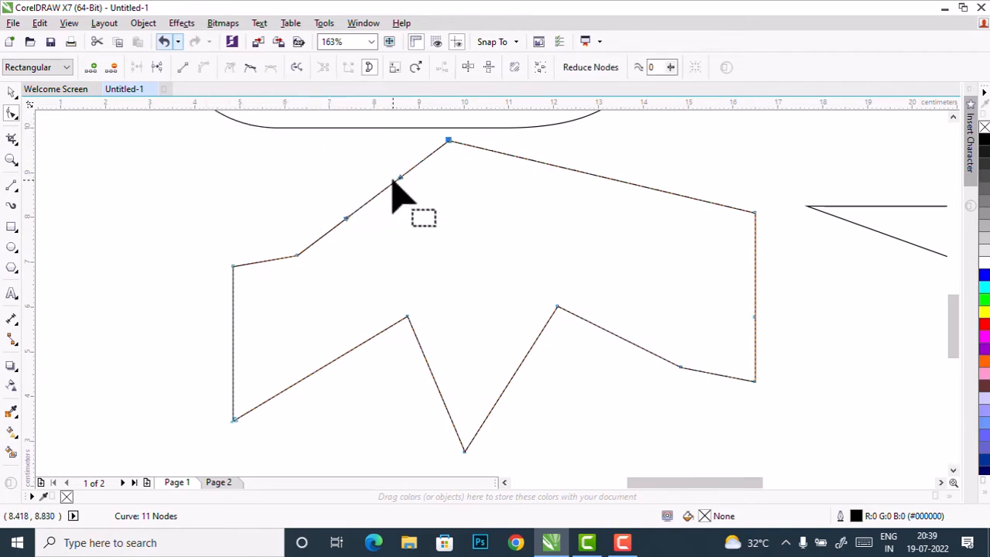
left_click_drag(396, 180, 364, 173)
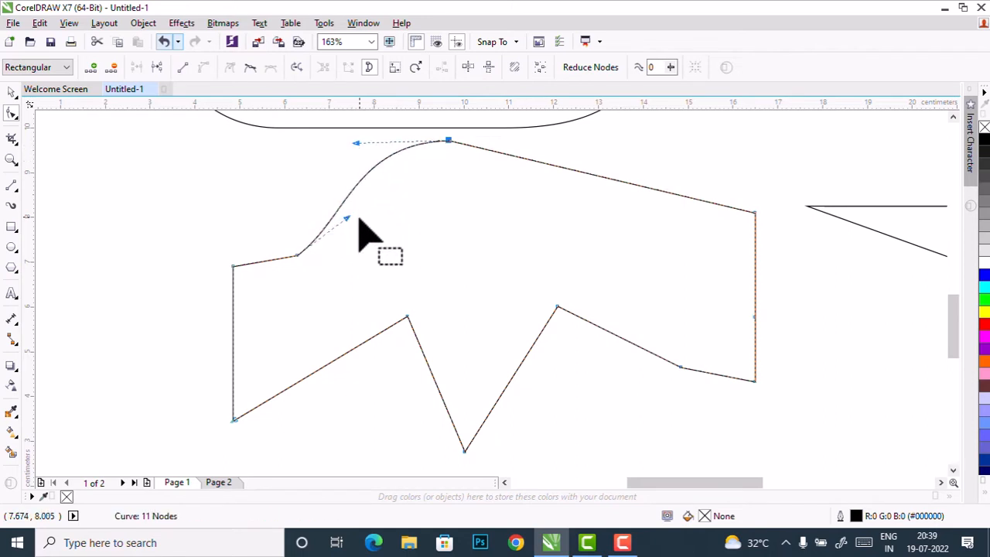
left_click_drag(344, 219, 407, 240)
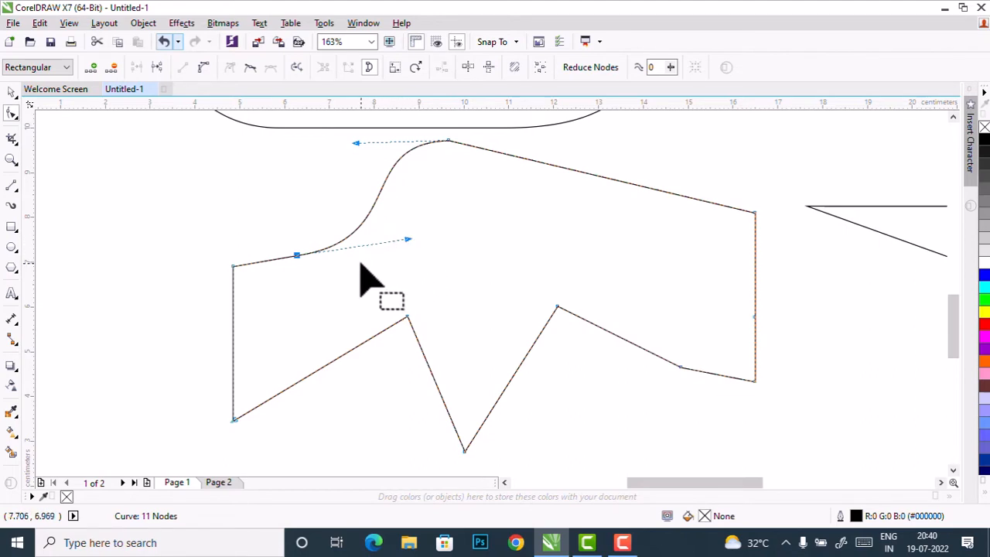
- Convert the long top segment and the upper part of the right edge to curves, bending the top into a wave and the edge outward
left_click(589, 174)
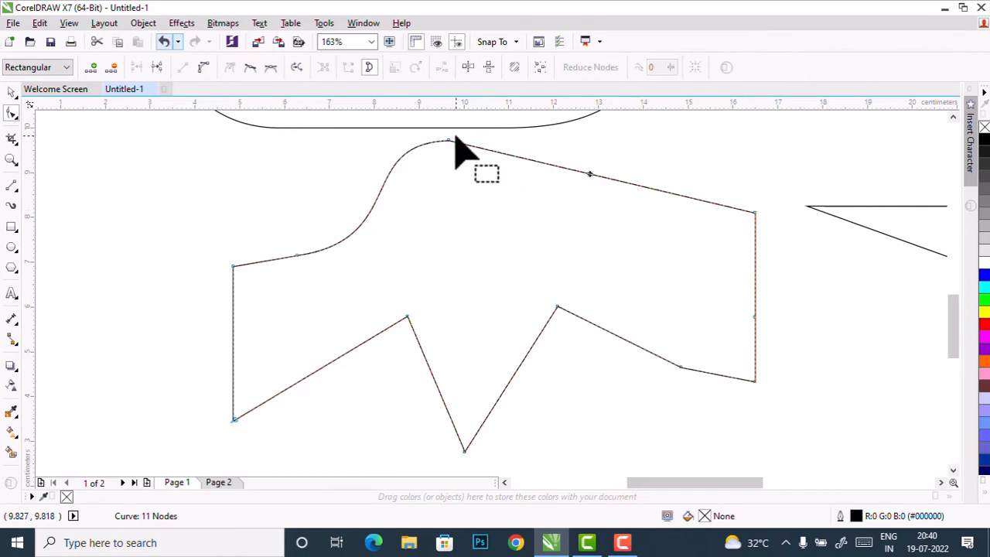
left_click(754, 212)
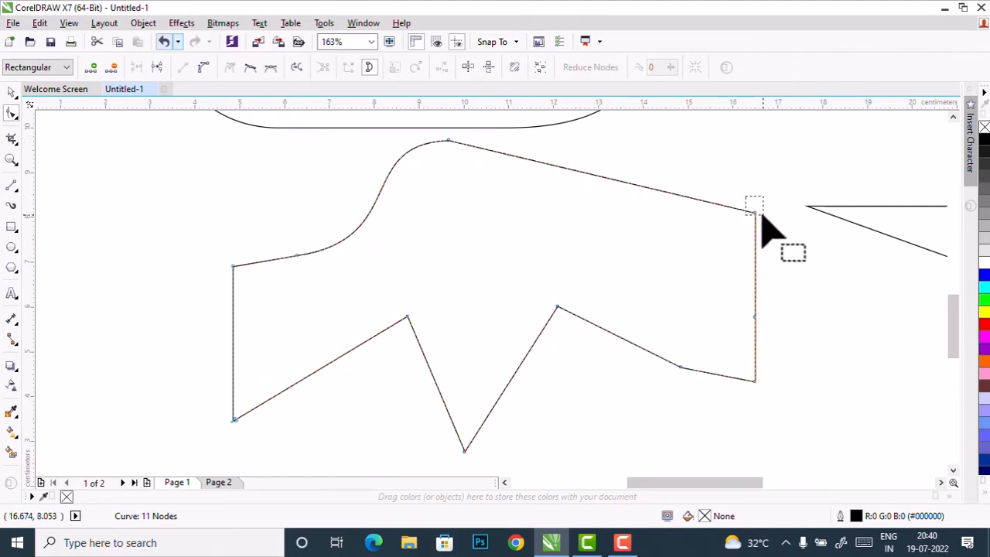
left_click(204, 69)
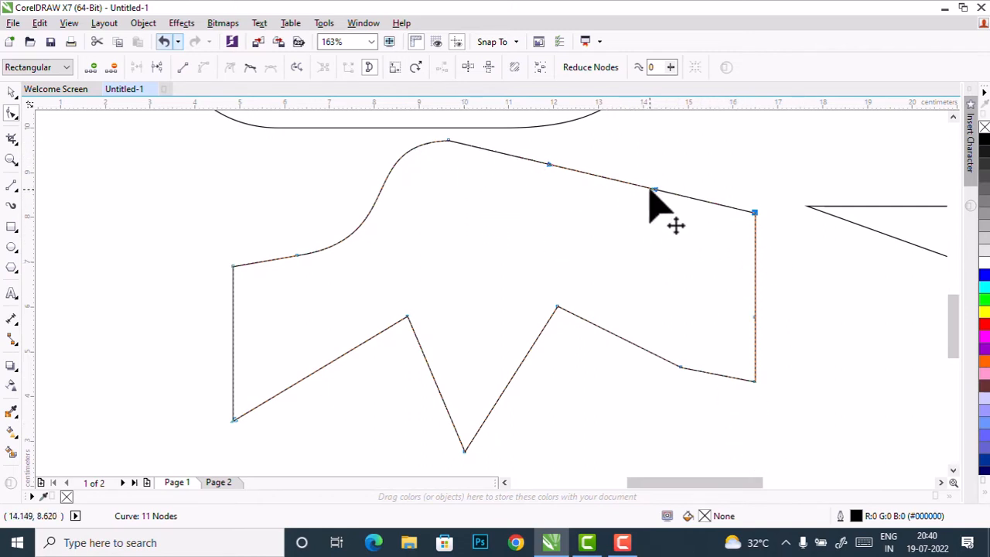
left_click_drag(650, 191, 685, 147)
left_click_drag(549, 165, 580, 217)
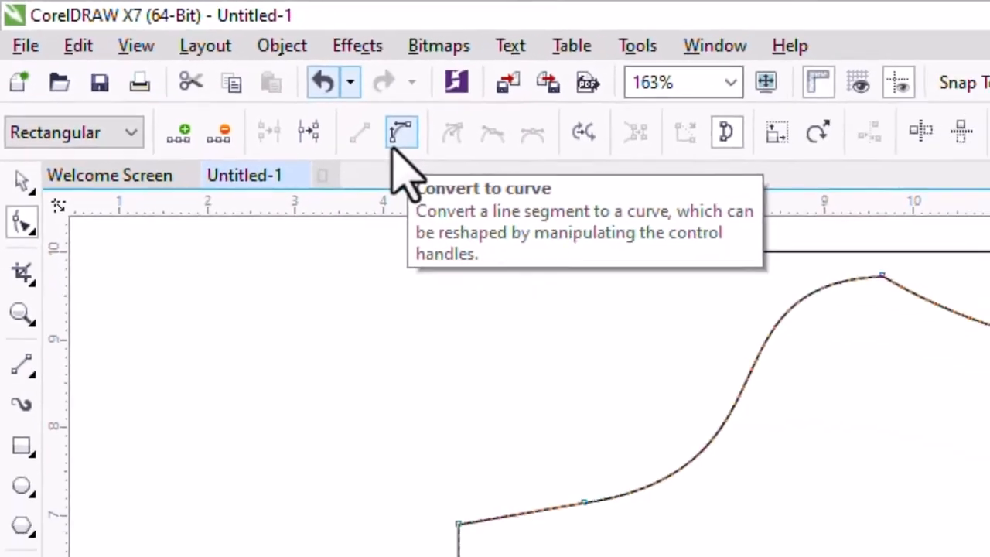
left_click(203, 68)
left_click_drag(920, 346, 942, 289)
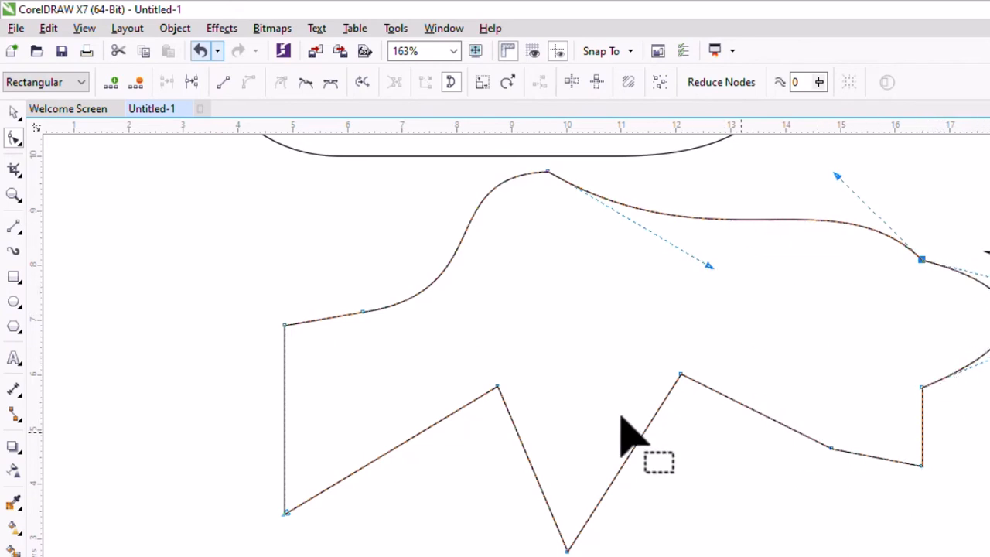
- Convert the straight segments along the lower part of the large shape to curves and clear the node selection
left_click_drag(204, 254, 988, 486)
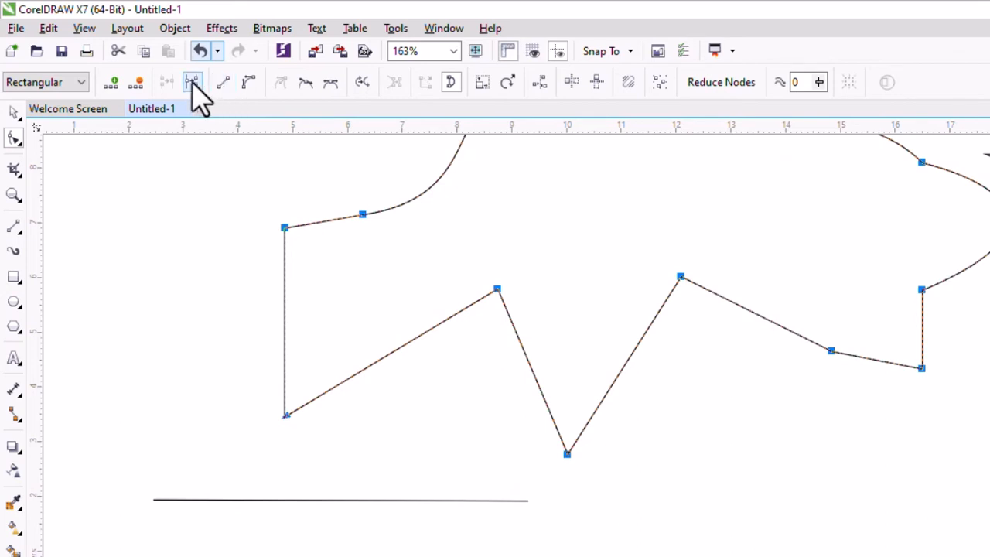
left_click(244, 85)
left_click(232, 217)
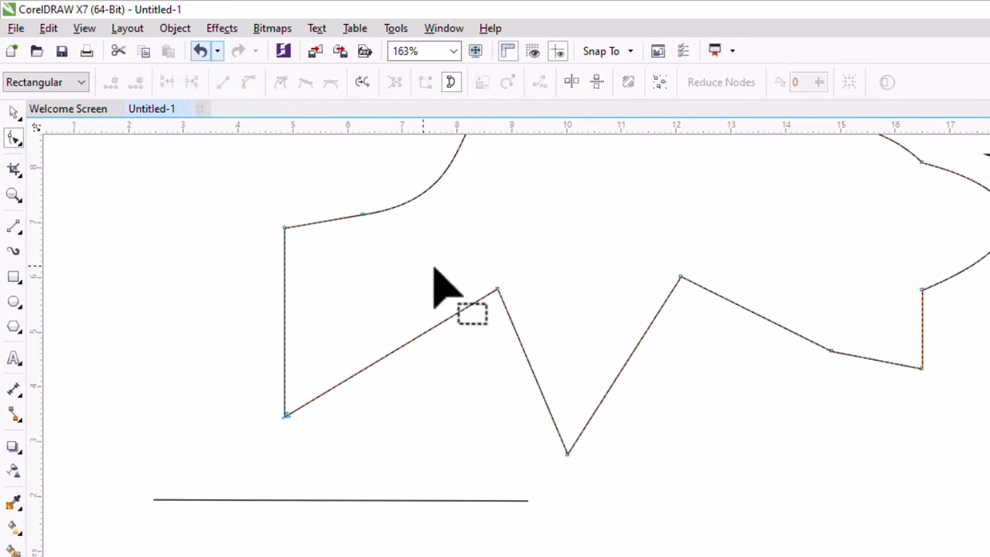
- Adjust the control handles to bend both segments meeting at the lowest node, plus the lower-left diagonal, into smooth curves
left_click_drag(478, 264, 508, 302)
left_click_drag(517, 339, 591, 225)
left_click_drag(549, 408, 604, 472)
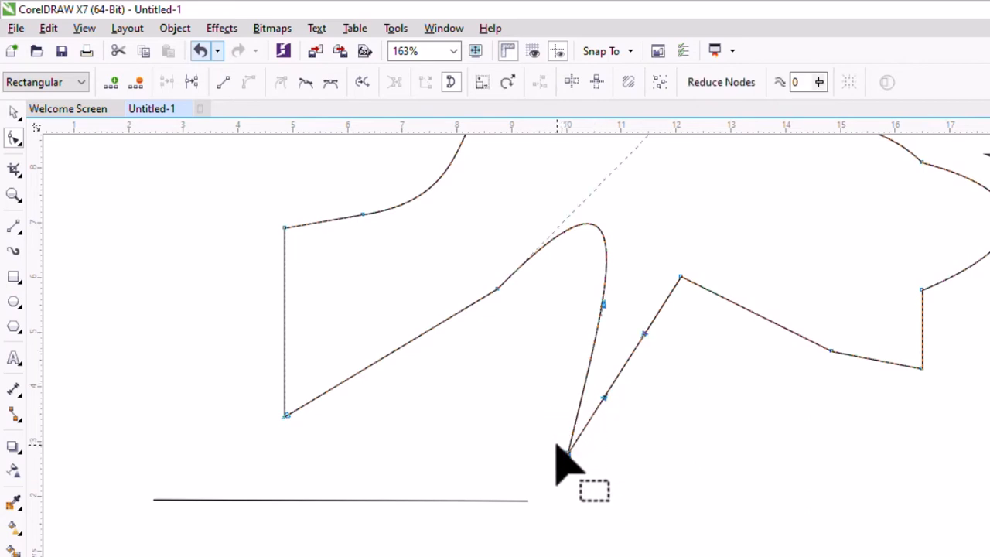
left_click_drag(604, 394, 694, 465)
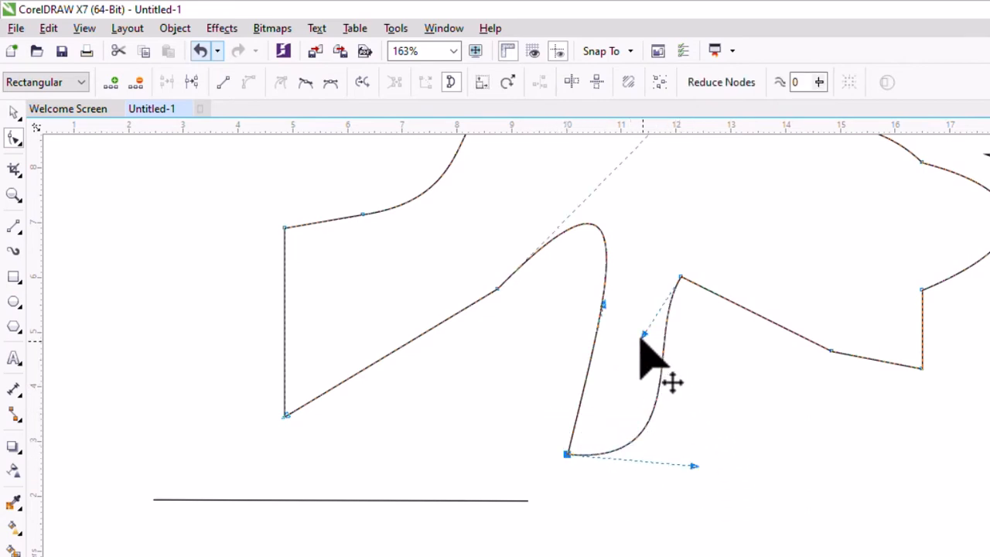
left_click_drag(644, 276, 632, 236)
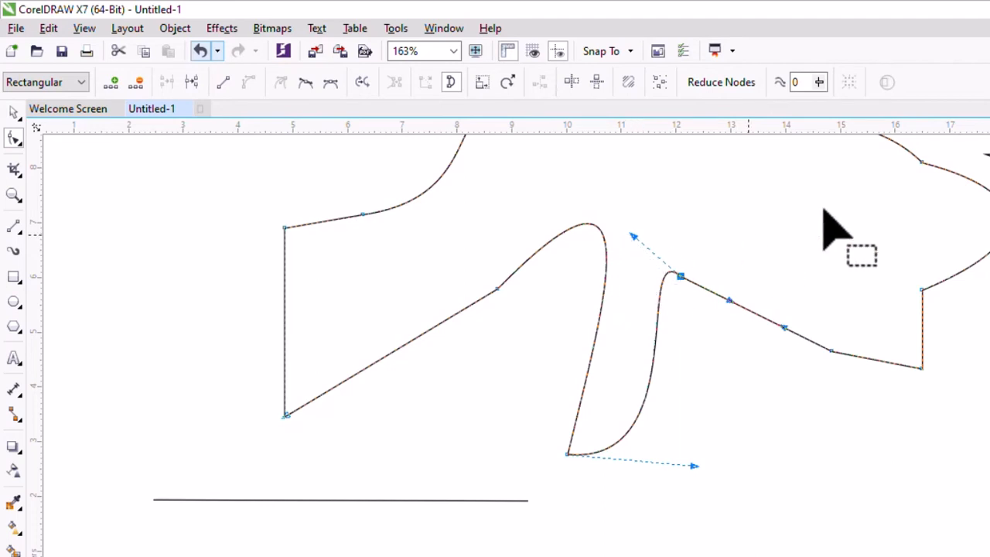
left_click(497, 288)
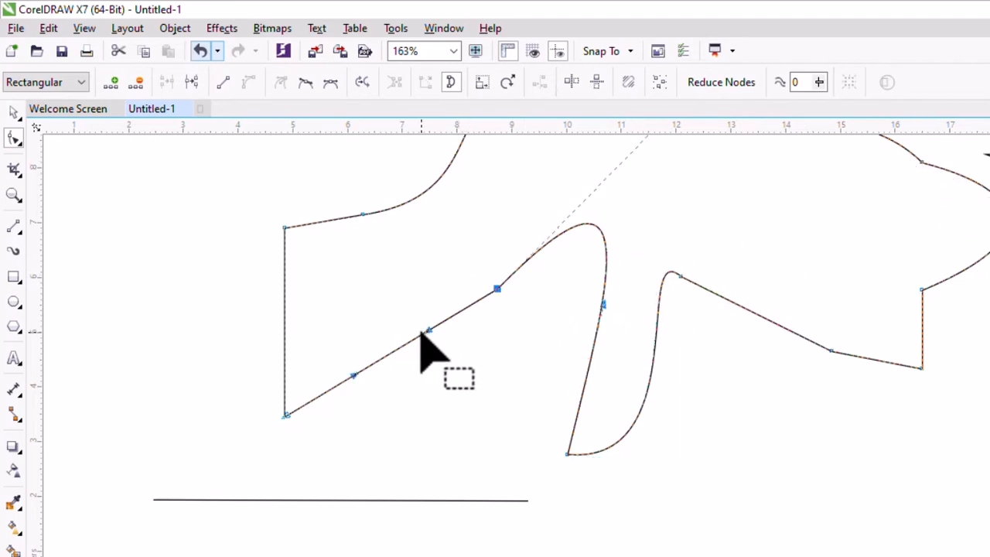
left_click_drag(423, 334, 464, 413)
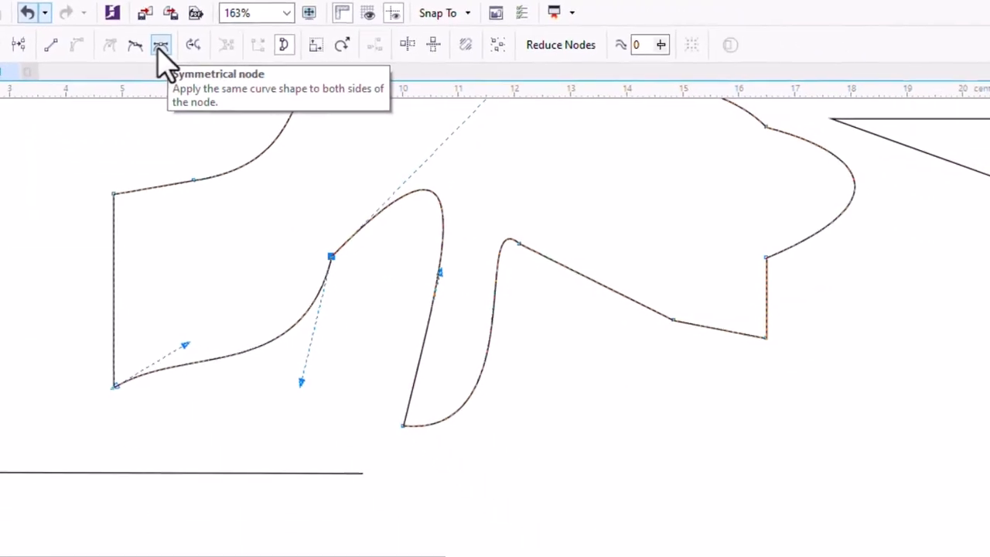
- Reshape the lower-left diagonal by pulling the inner node's lower handle in independently, and reselect that node
left_click(584, 166)
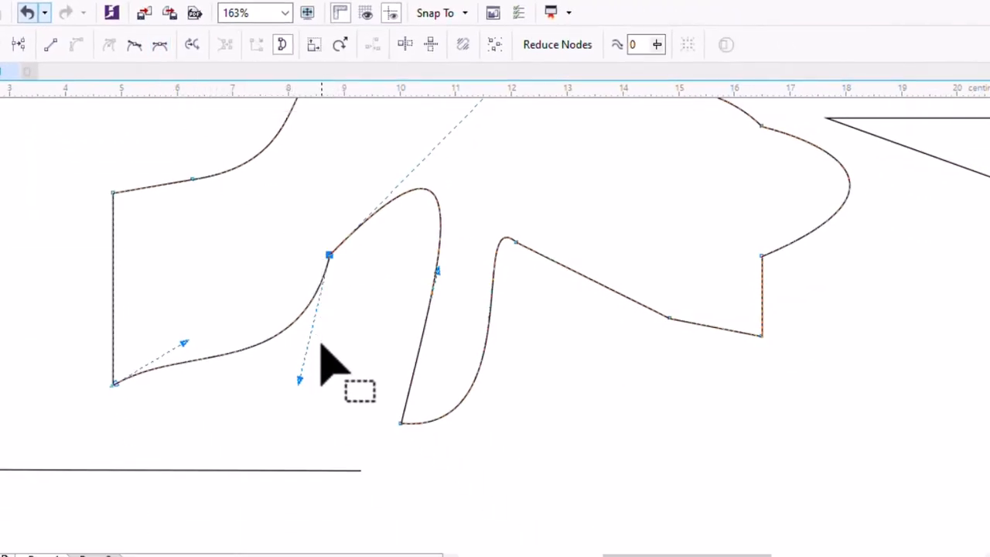
left_click_drag(300, 381, 347, 296)
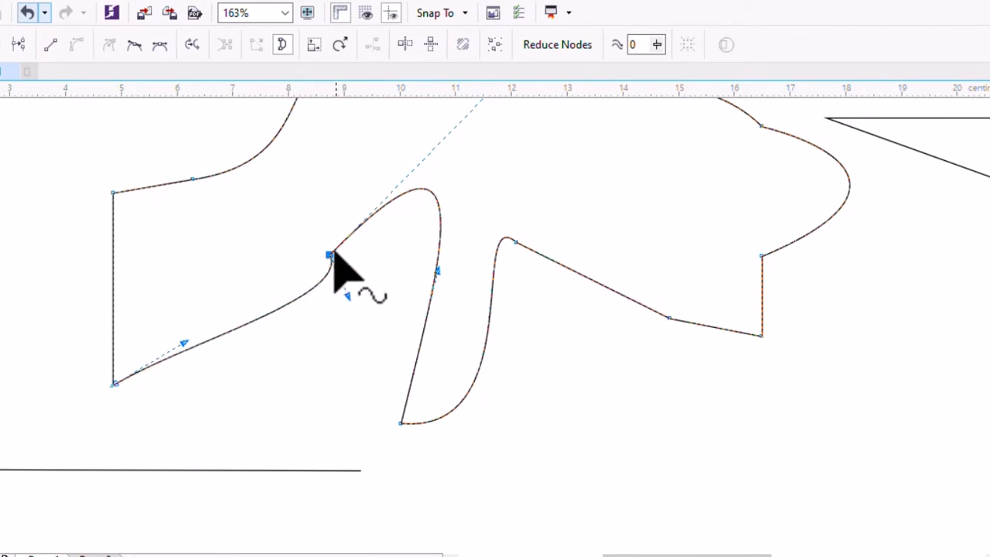
left_click(332, 332)
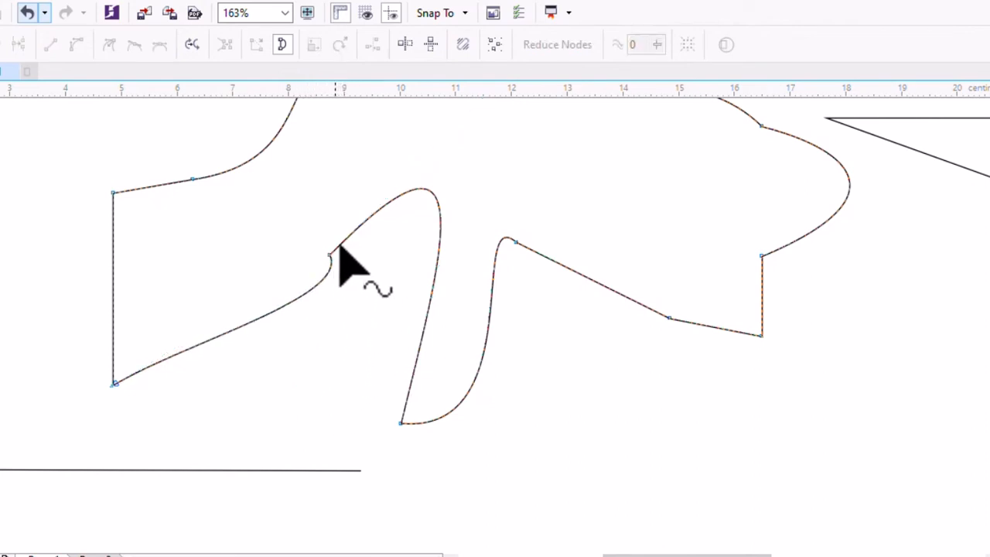
left_click_drag(294, 232, 342, 267)
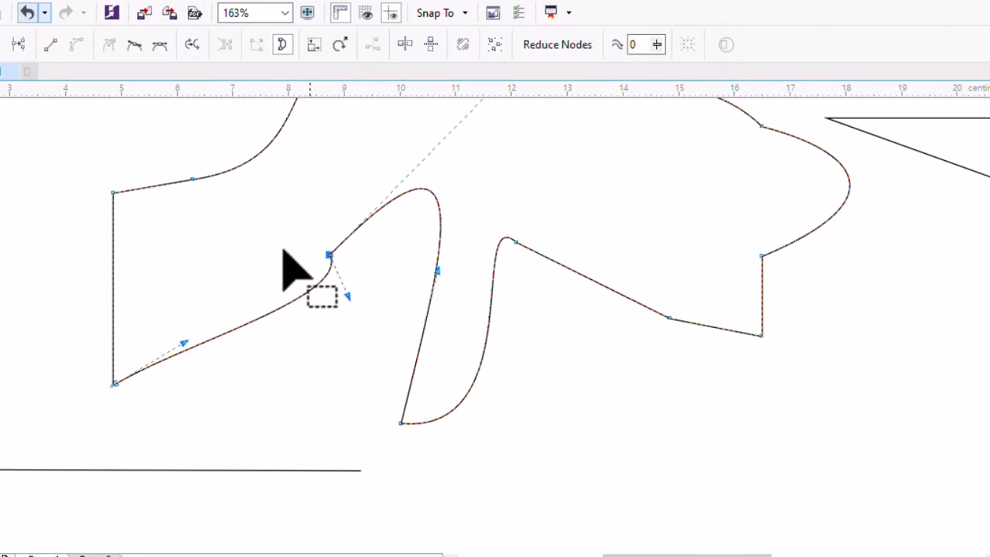
- Make the selected inner node symmetrical and swing its lower handle around to reshape the curves on both sides equally
left_click(159, 44)
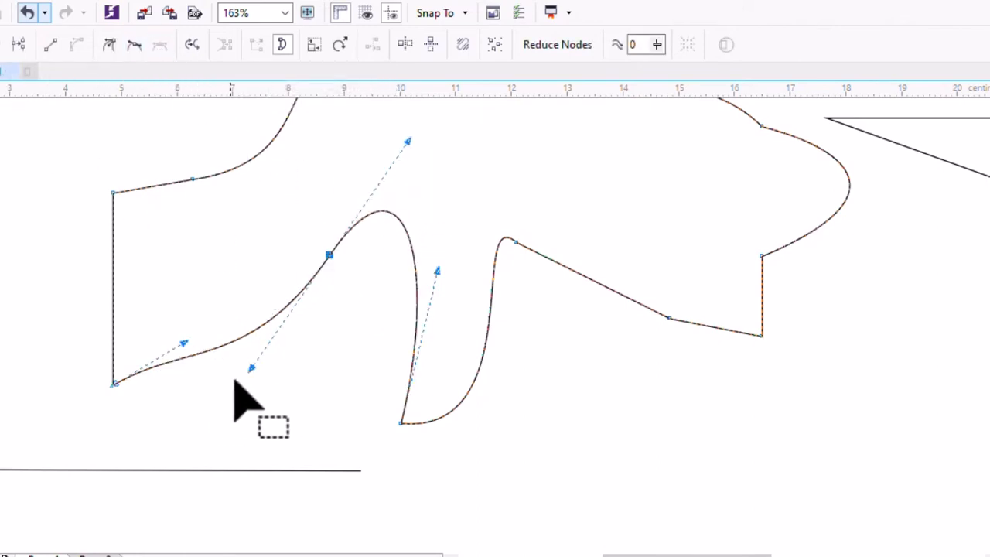
left_click_drag(249, 367, 270, 175)
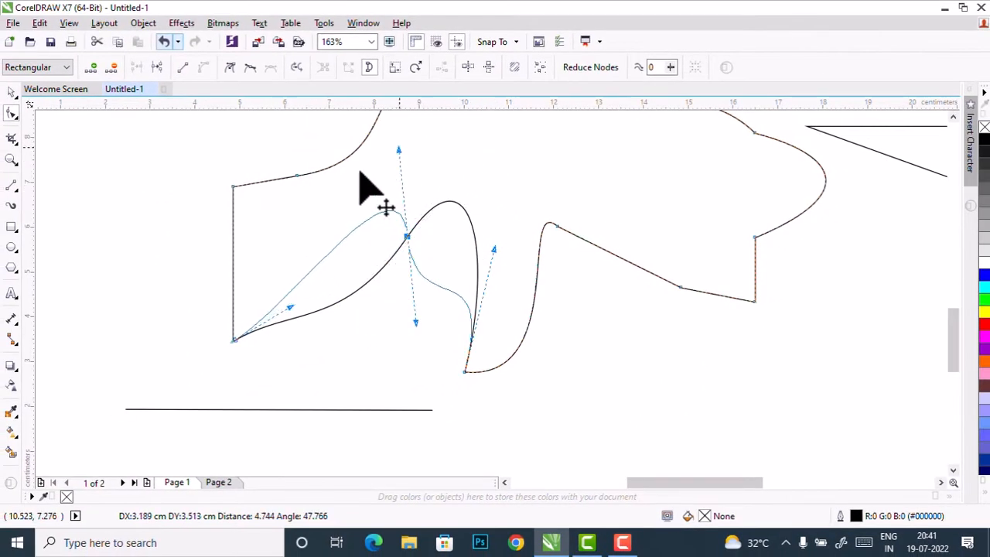
left_click_drag(359, 172, 355, 378)
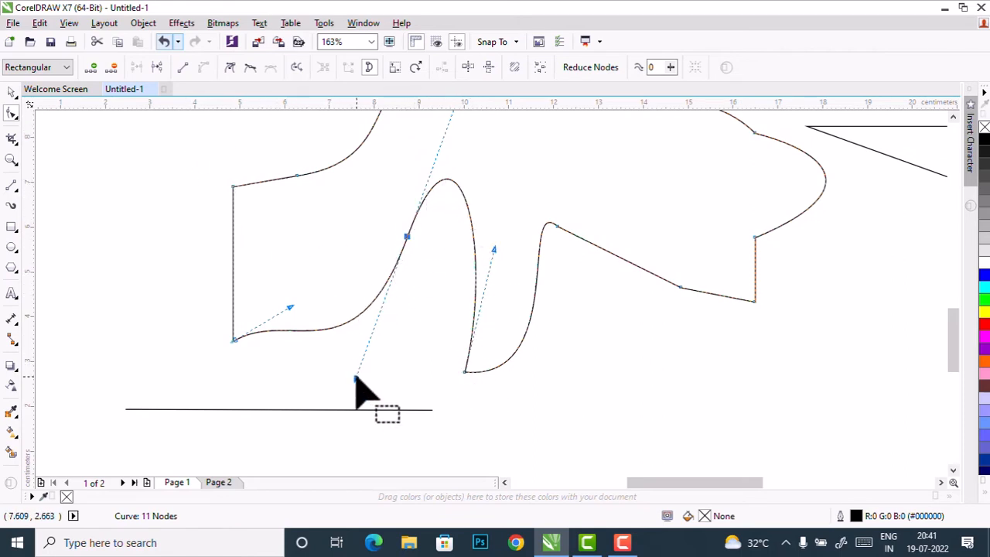
left_click_drag(356, 379, 357, 319)
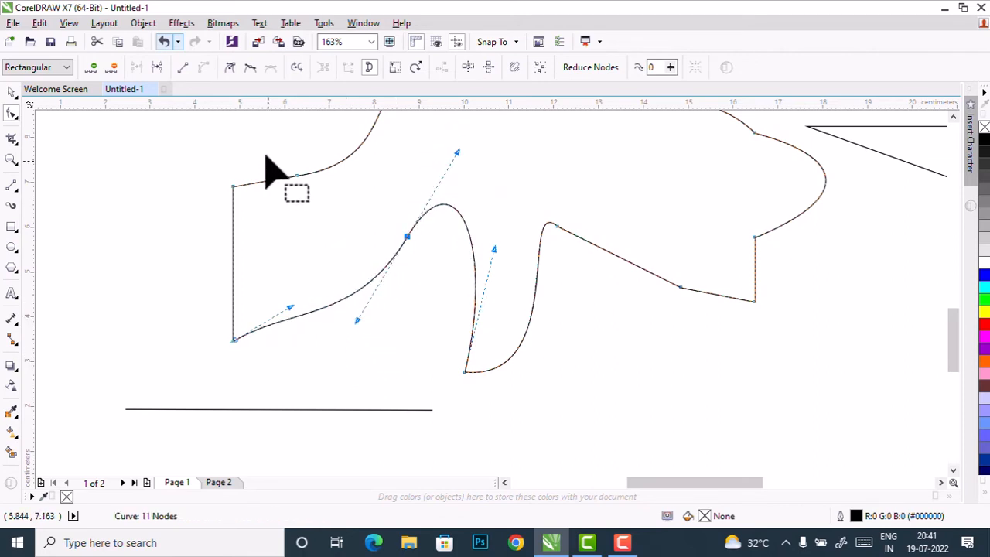
- Change the inner node to a smooth node and adjust its two handles to different lengths and angles
left_click(249, 68)
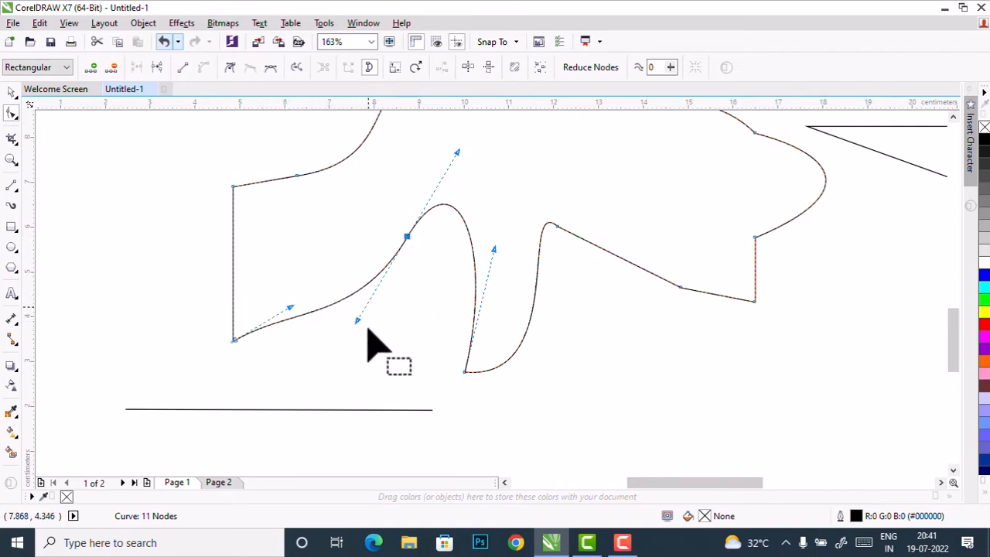
left_click_drag(357, 320, 278, 442)
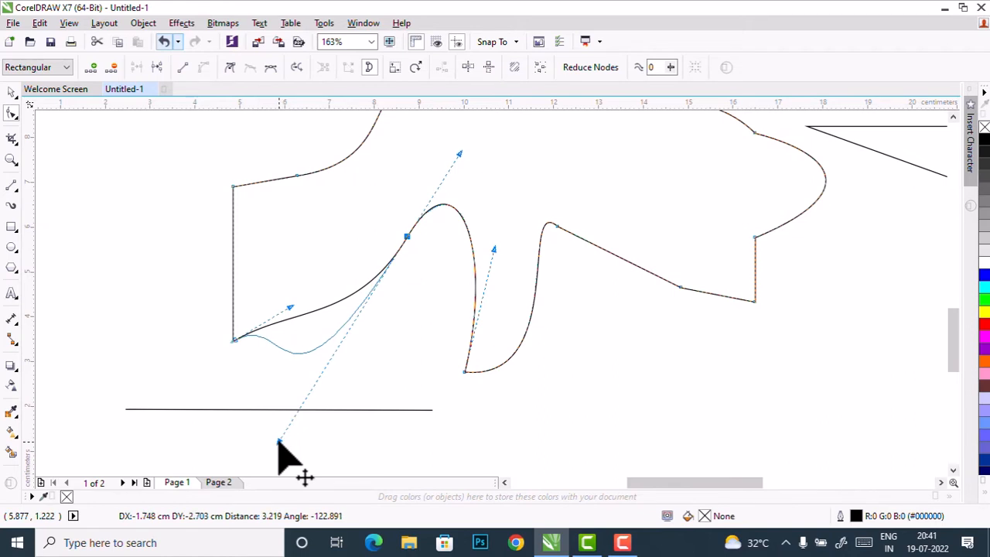
left_click_drag(281, 442, 391, 454)
left_click_drag(377, 457, 416, 450)
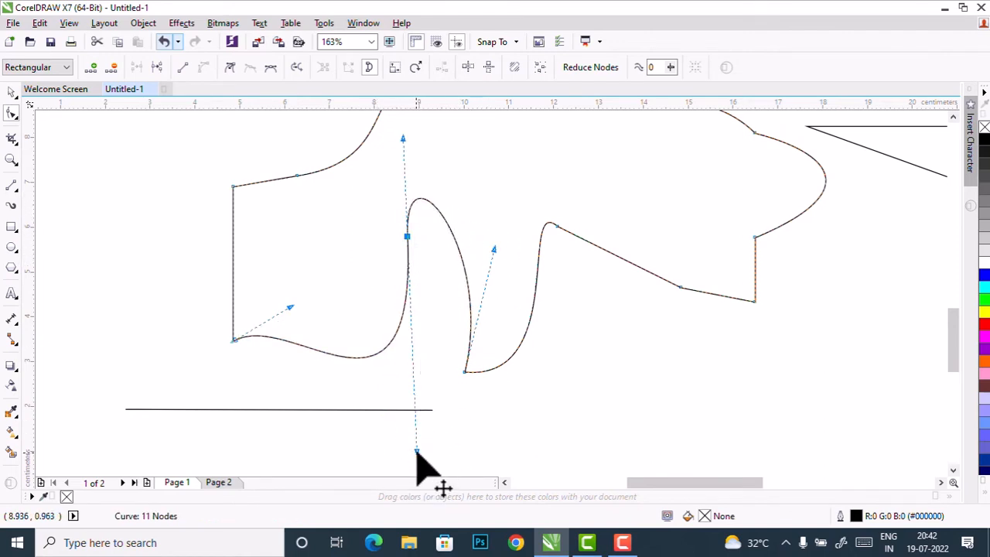
left_click_drag(416, 451, 340, 385)
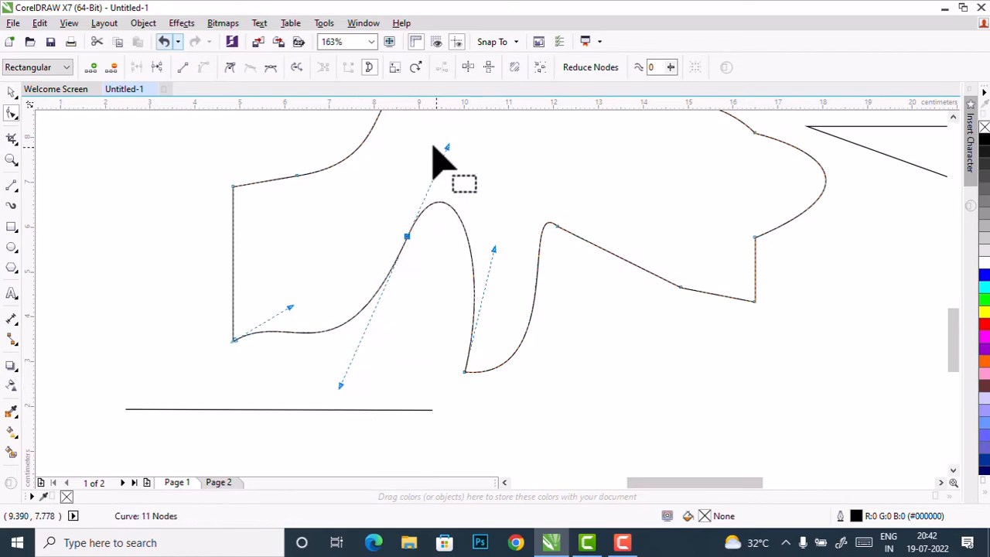
left_click_drag(447, 145, 431, 229)
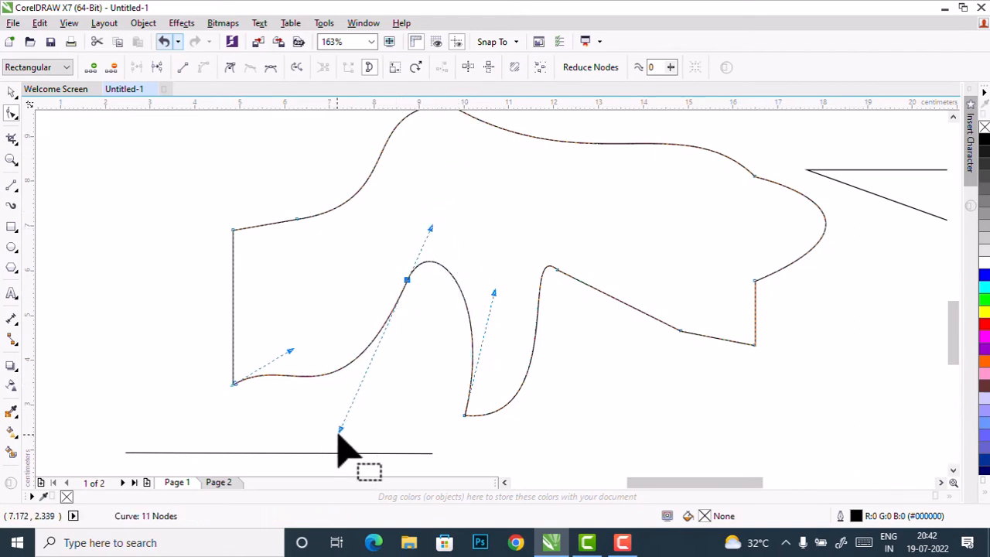
left_click_drag(340, 429, 360, 374)
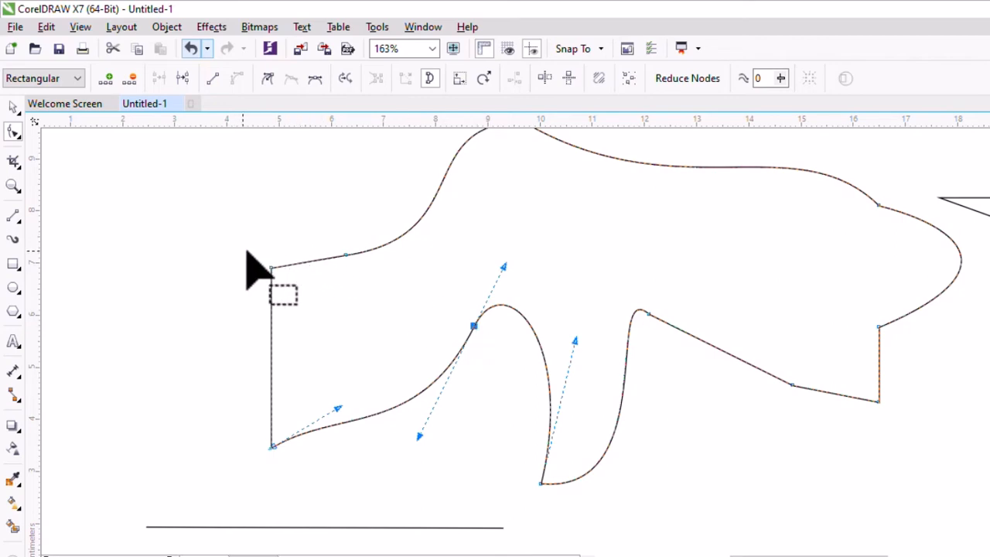
- Turn the inner node into a cusp and swing its lower handle upward to arch the lower-left diagonal
left_click_drag(249, 253, 311, 303)
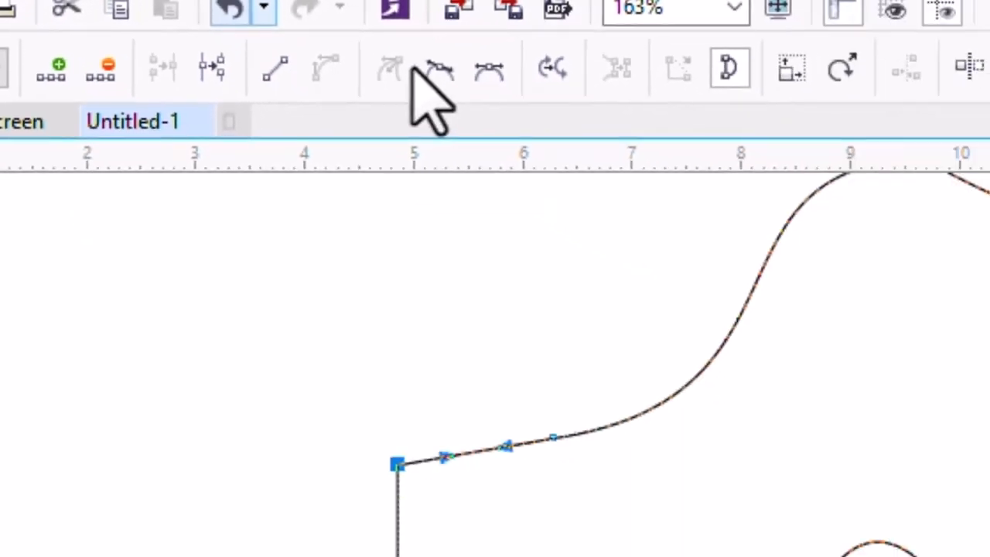
left_click_drag(295, 222, 341, 305)
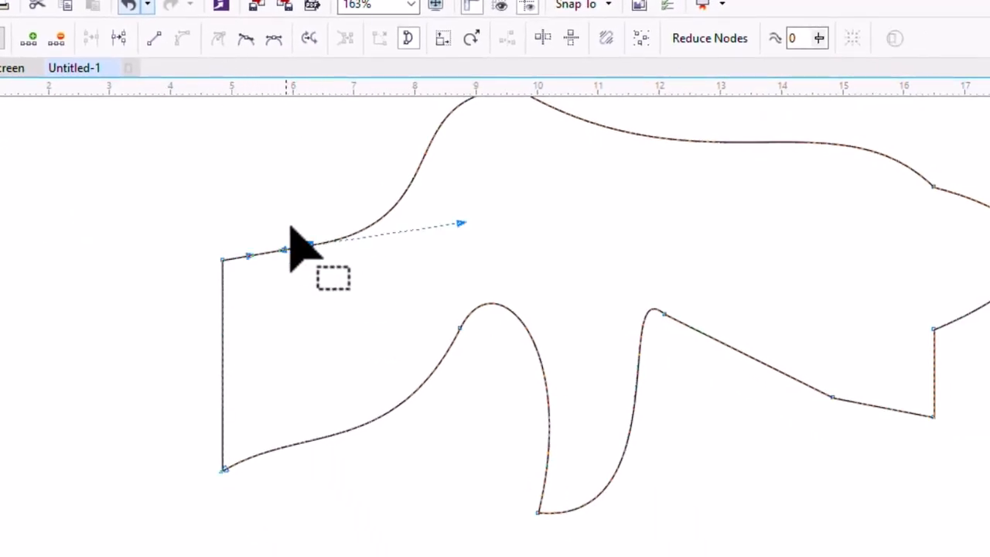
left_click(460, 329)
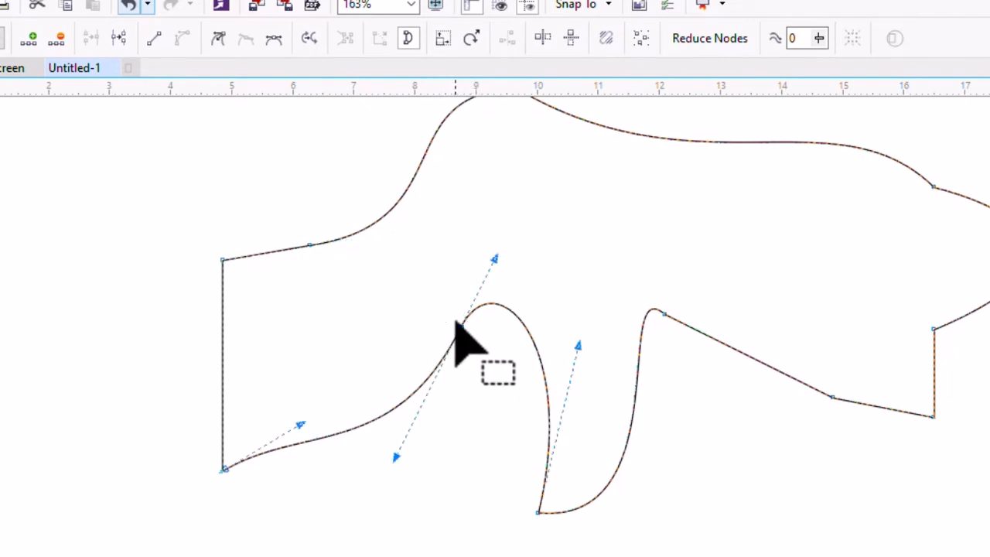
left_click(218, 38)
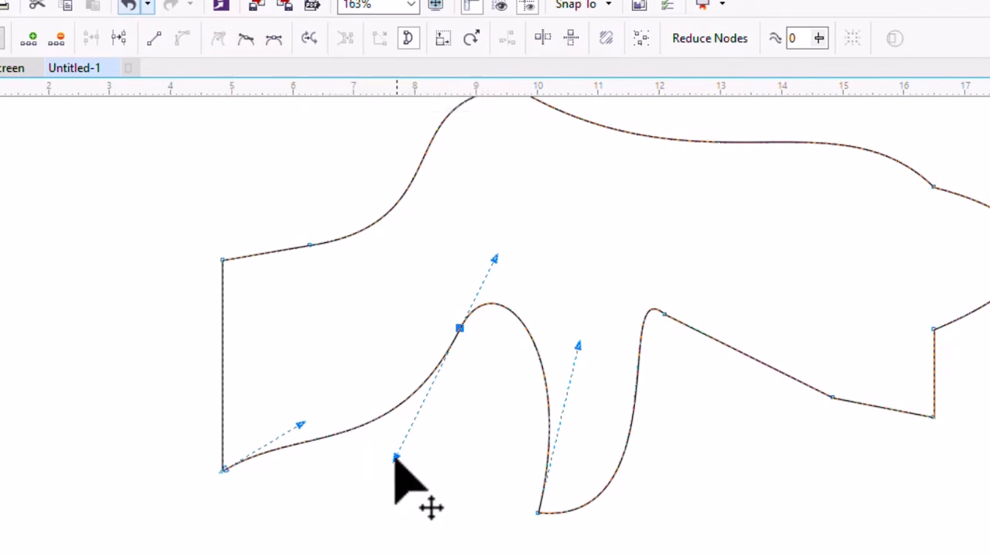
left_click_drag(395, 457, 376, 300)
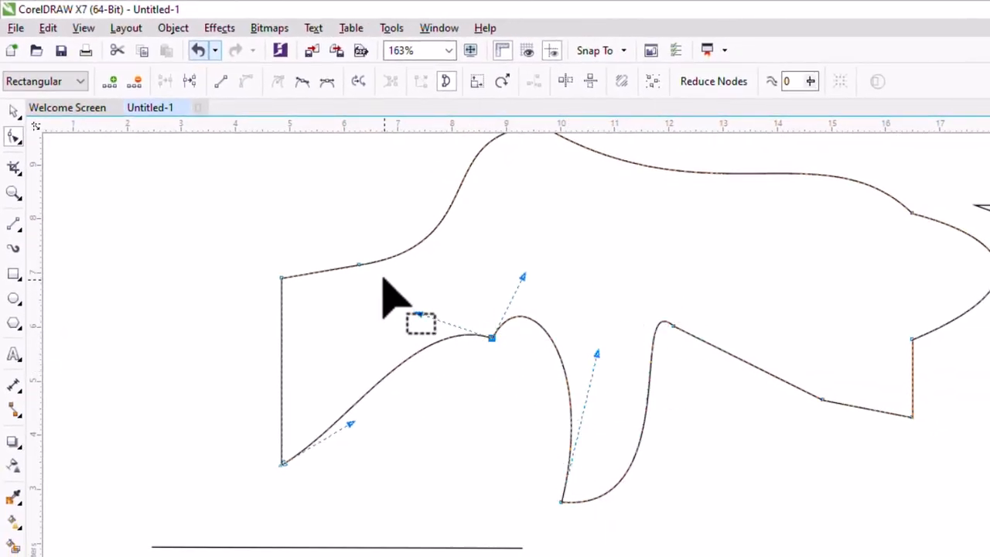
- Convert the curves meeting at the lowest node, the left vertical edge and the short upper-left segment to straight lines
left_click_drag(382, 277, 749, 529)
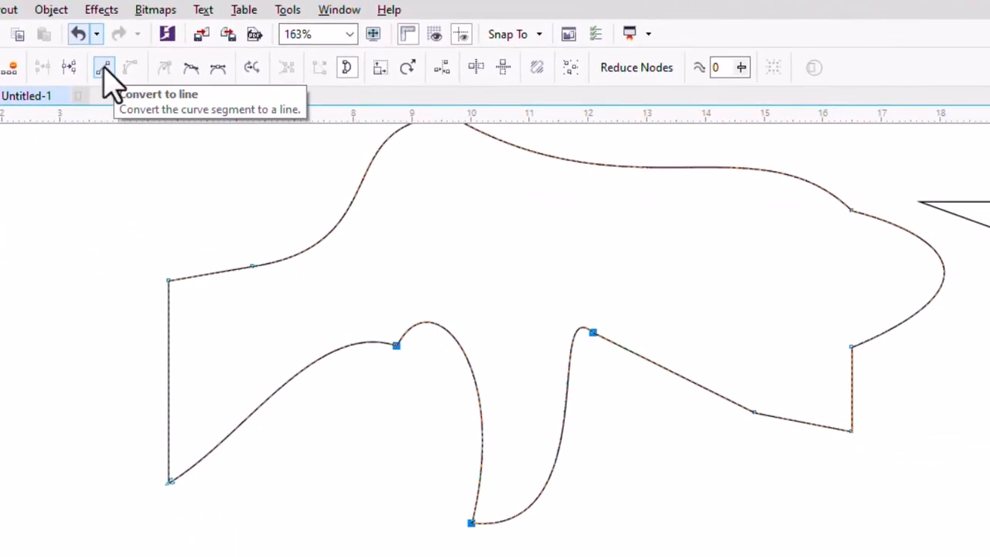
left_click(103, 67)
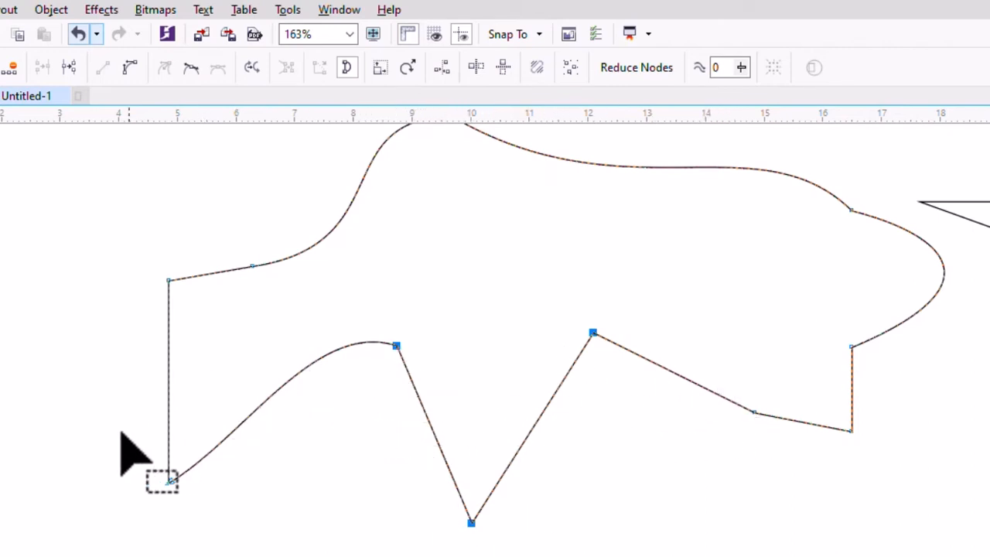
left_click(168, 280)
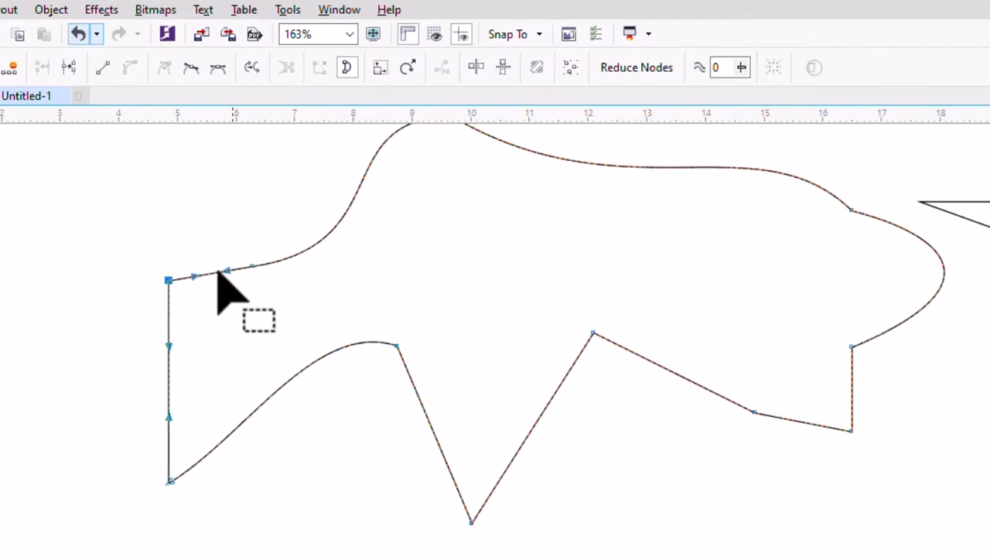
left_click(102, 67)
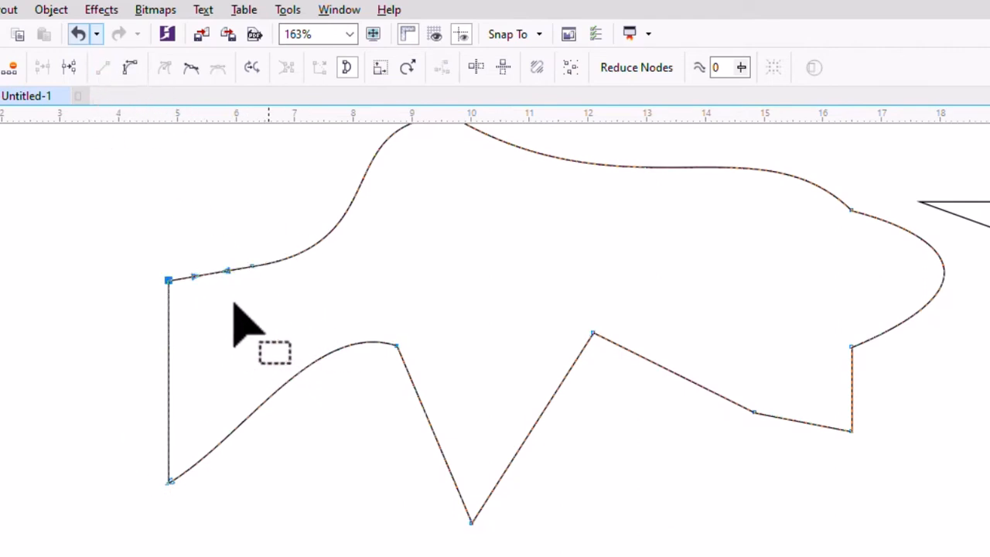
left_click(252, 266)
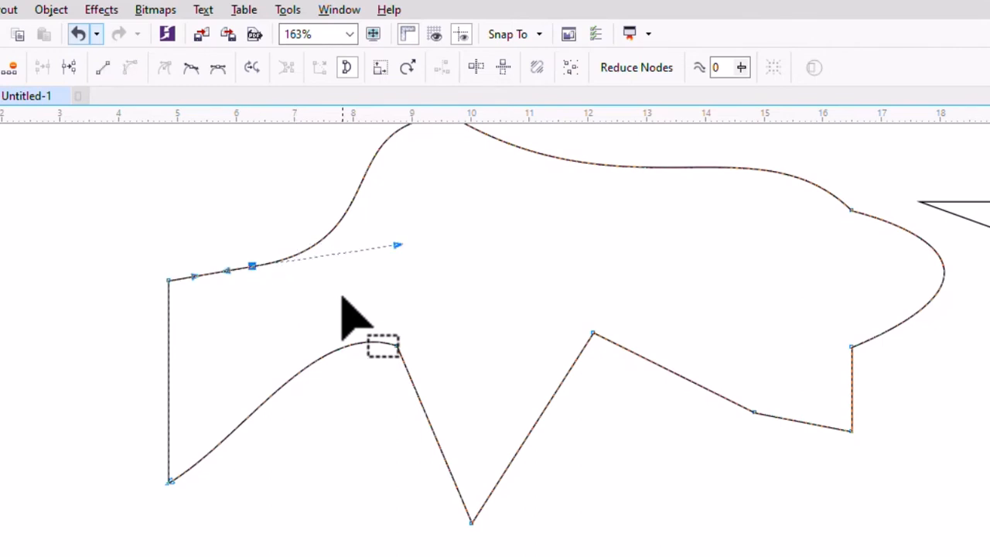
left_click(98, 68)
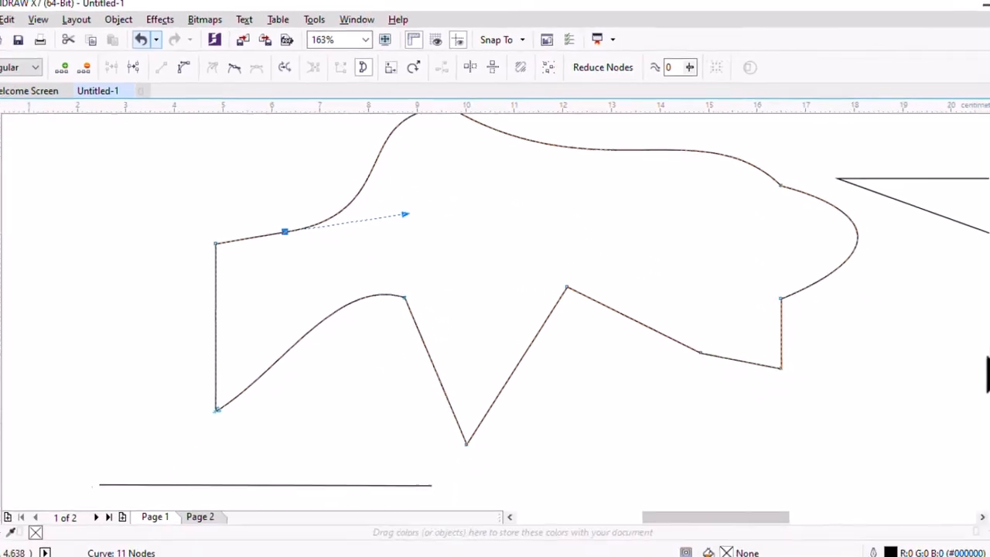
- Convert the sloped segment ending at the topmost node to a line, then back to a curve, bending it into an S-shape
left_click_drag(949, 340, 950, 325)
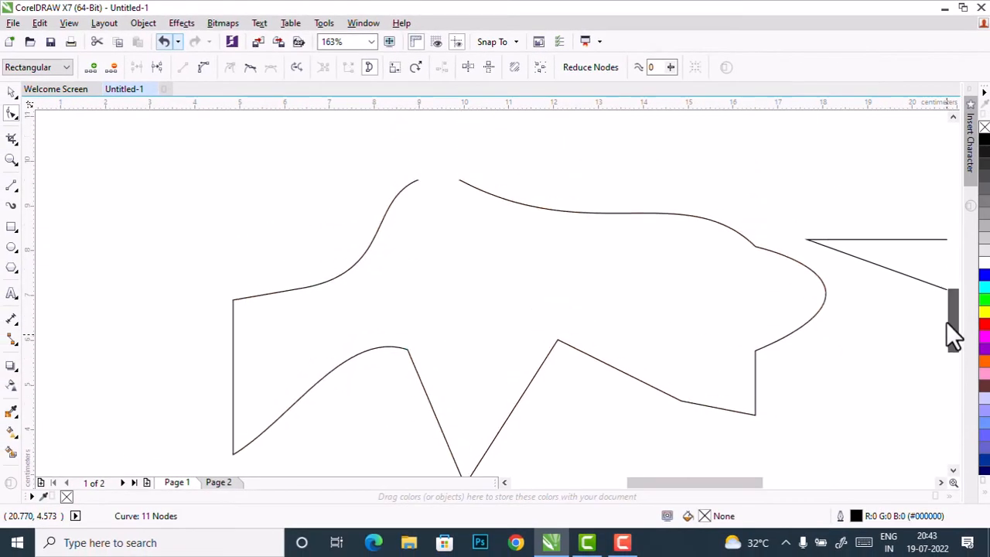
left_click(450, 173)
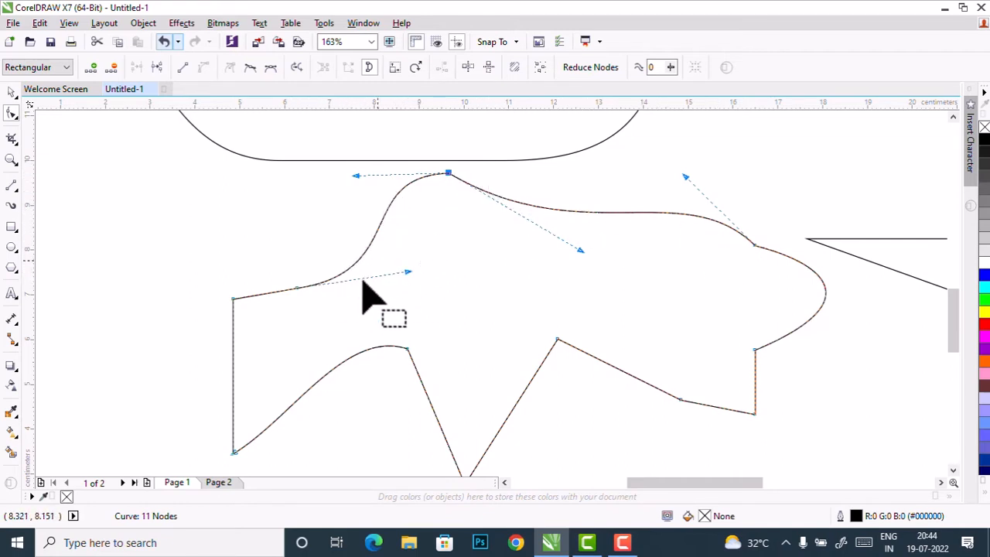
left_click_drag(436, 165, 464, 188)
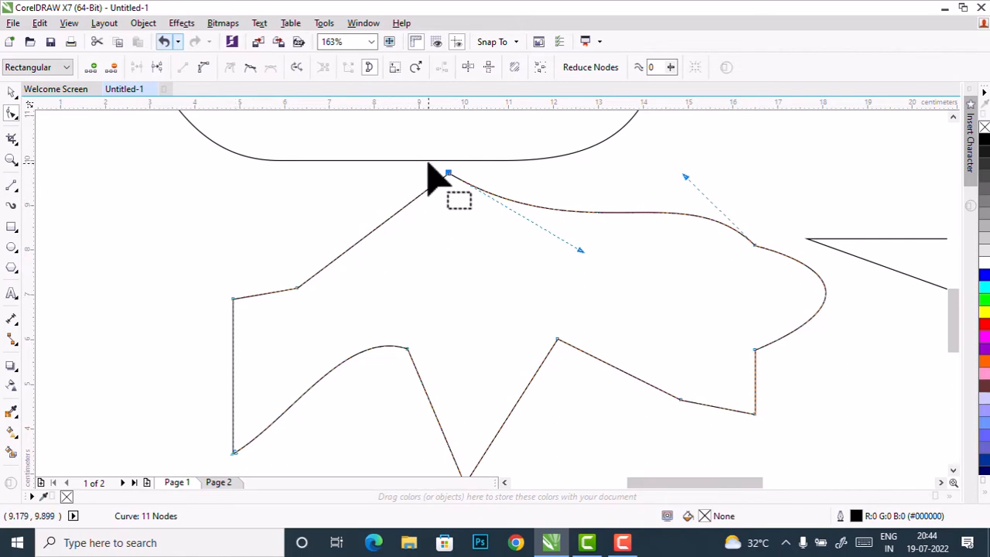
left_click(202, 68)
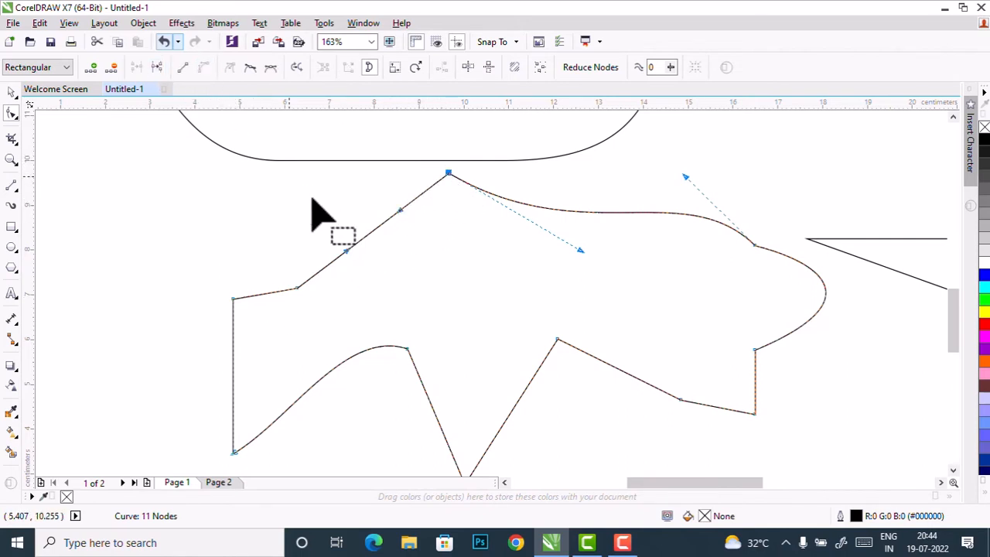
left_click_drag(398, 212, 362, 180)
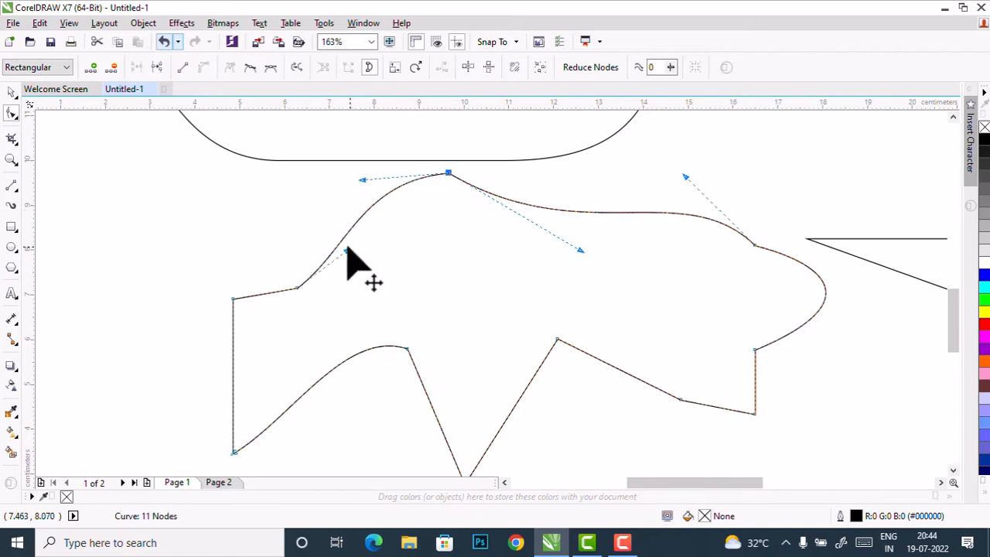
left_click_drag(346, 249, 392, 284)
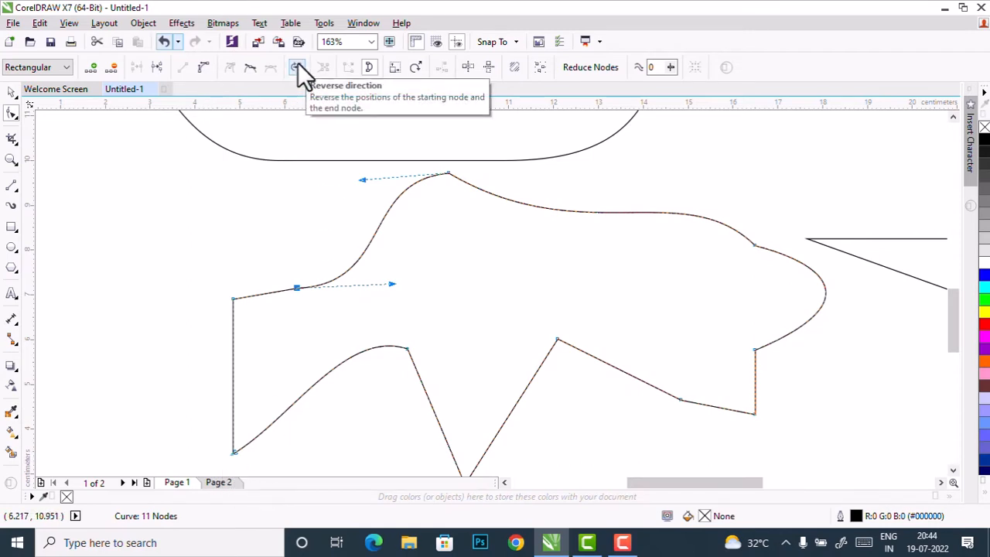
- Select the end node at the shape's lower-left corner and convert the arched lower-left diagonal to a straight line
left_click_drag(208, 436, 251, 472)
left_click(250, 425)
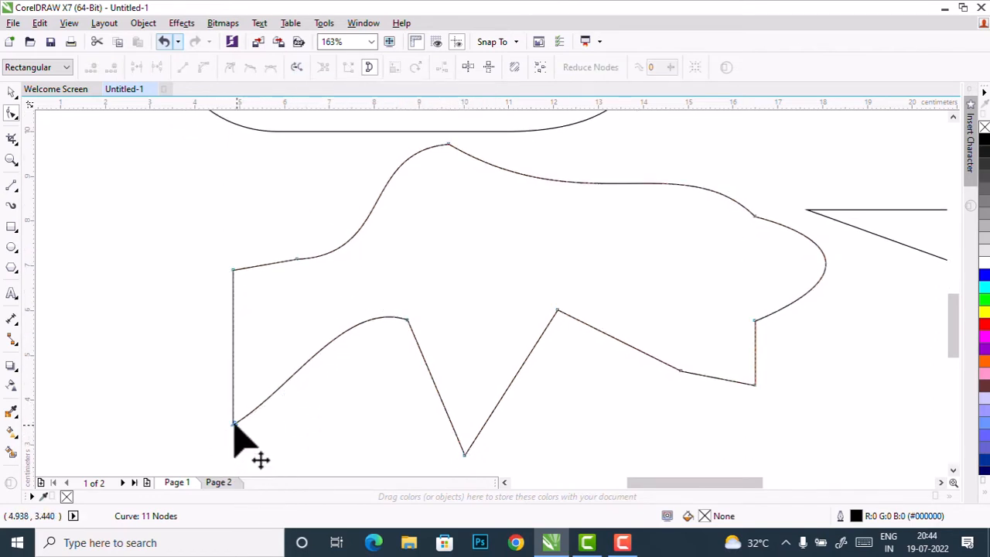
left_click(234, 424)
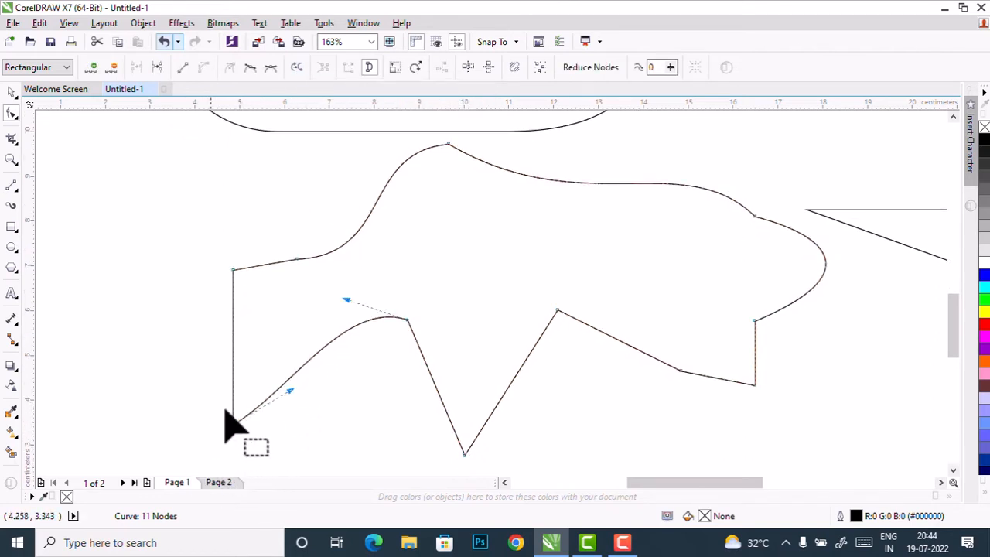
left_click(182, 68)
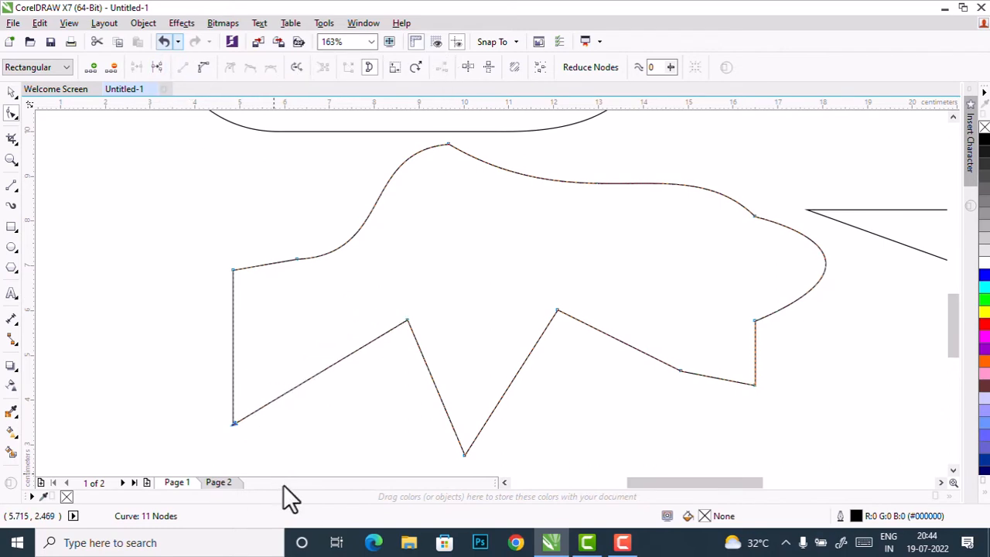
- Select the node at the lower end of the right-hand bulge and convert the bulge to a straight vertical line
left_click_drag(209, 415, 236, 430)
left_click_drag(386, 305, 429, 363)
left_click_drag(550, 283, 582, 341)
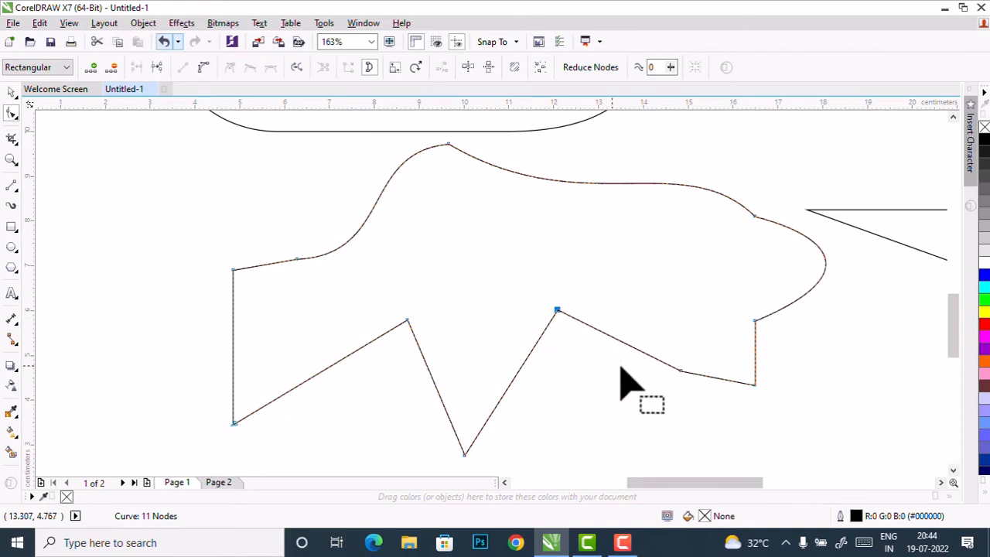
left_click_drag(665, 345, 688, 406)
left_click_drag(735, 305, 770, 335)
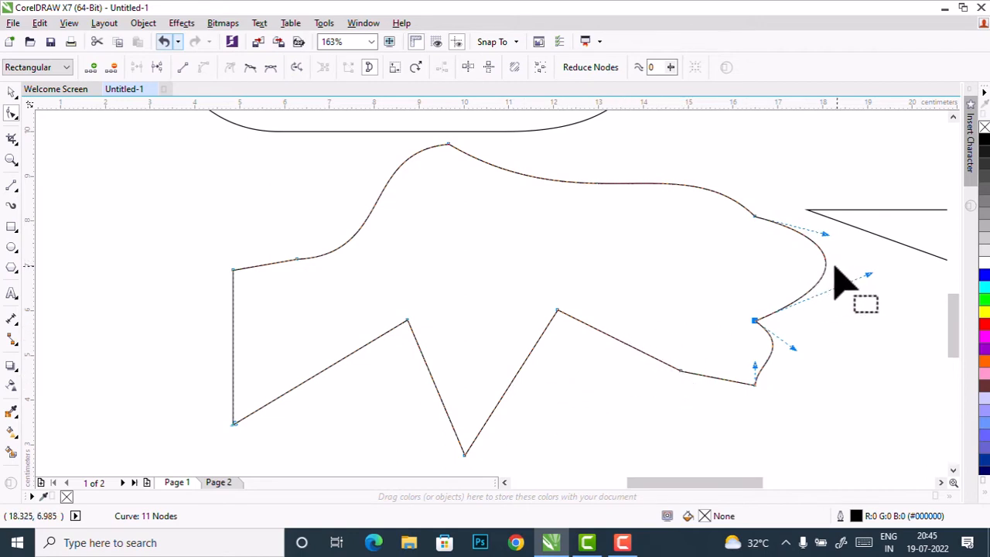
left_click(180, 67)
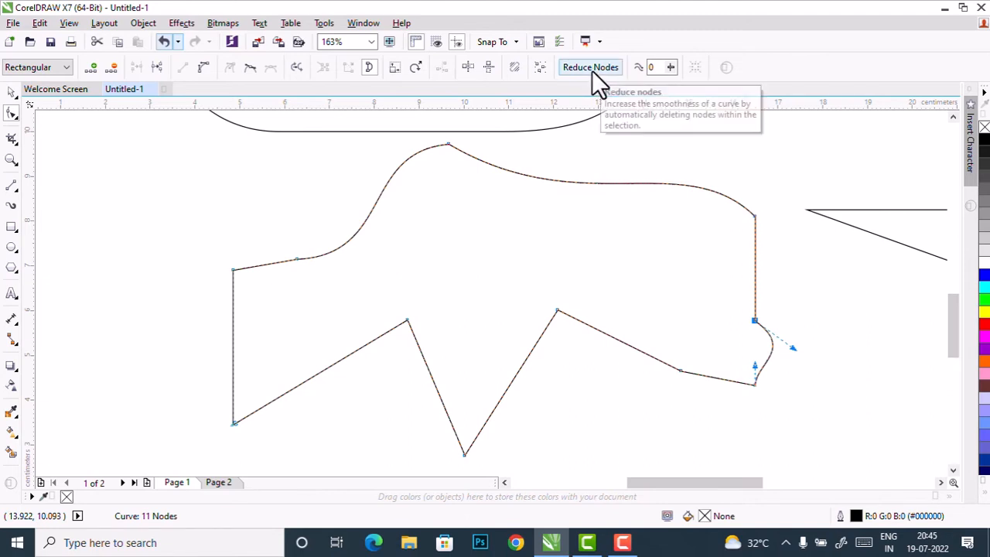
- Select all nodes of the shape, reverse the curve's direction, and select the node at its lower-left corner
left_click(540, 67)
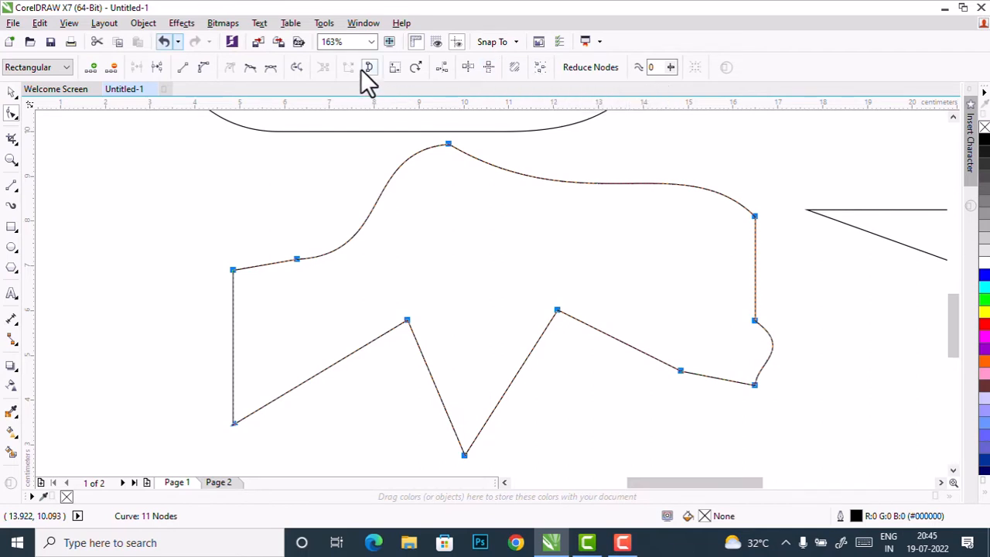
left_click(296, 68)
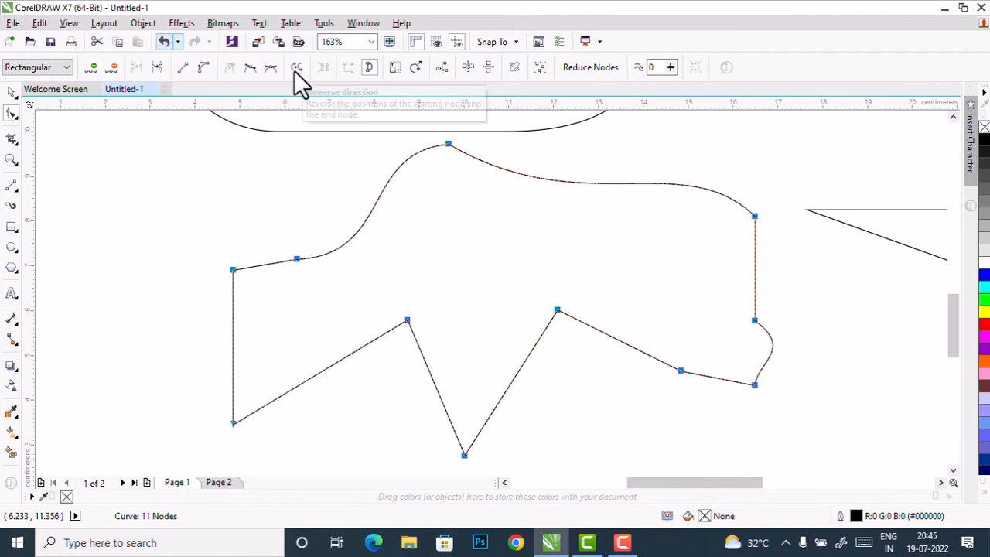
left_click_drag(301, 263, 259, 219)
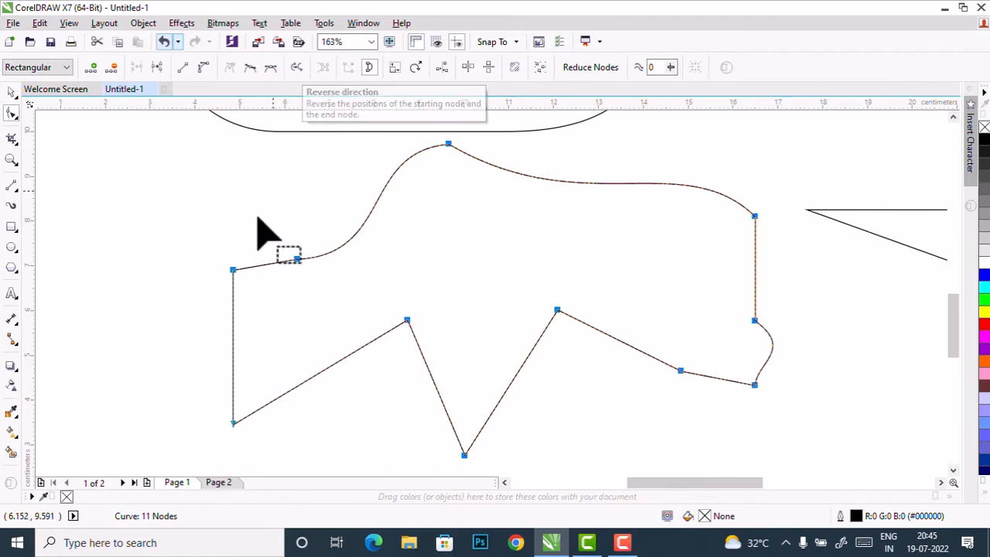
left_click(178, 368)
left_click_drag(215, 410, 242, 437)
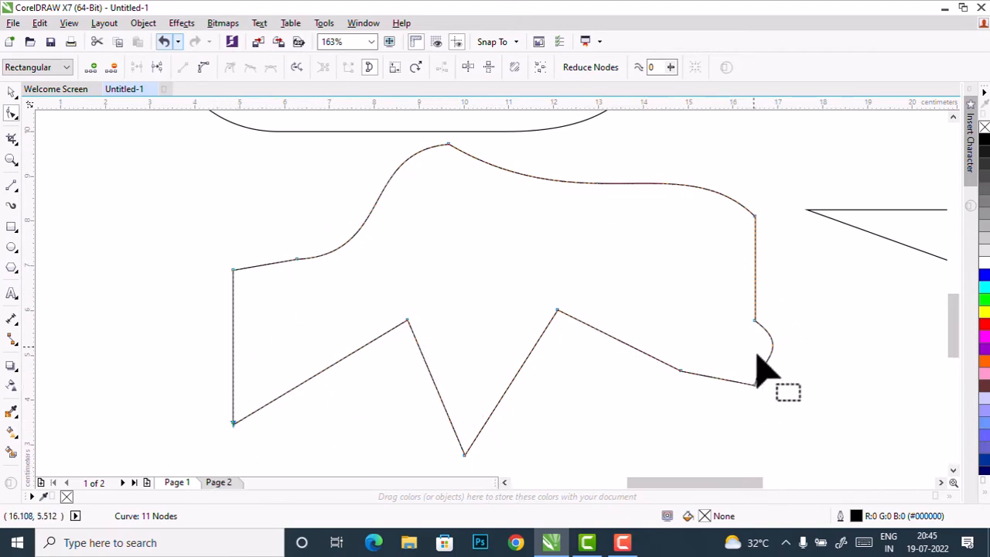
- Convert the short curve on the right side to a line and pull its upper node outward into a point
left_click_drag(731, 297, 770, 332)
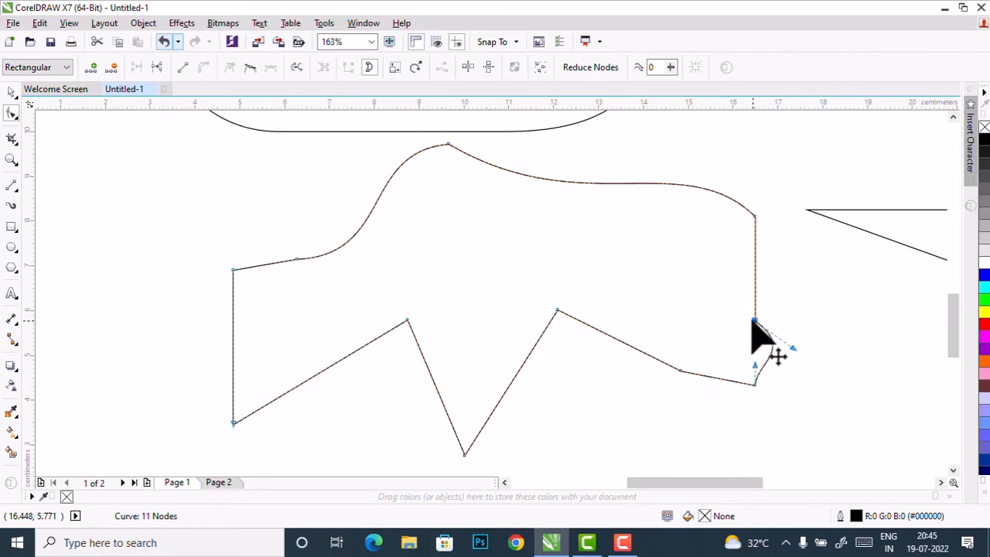
left_click(752, 320)
left_click(179, 68)
left_click_drag(756, 319, 829, 318)
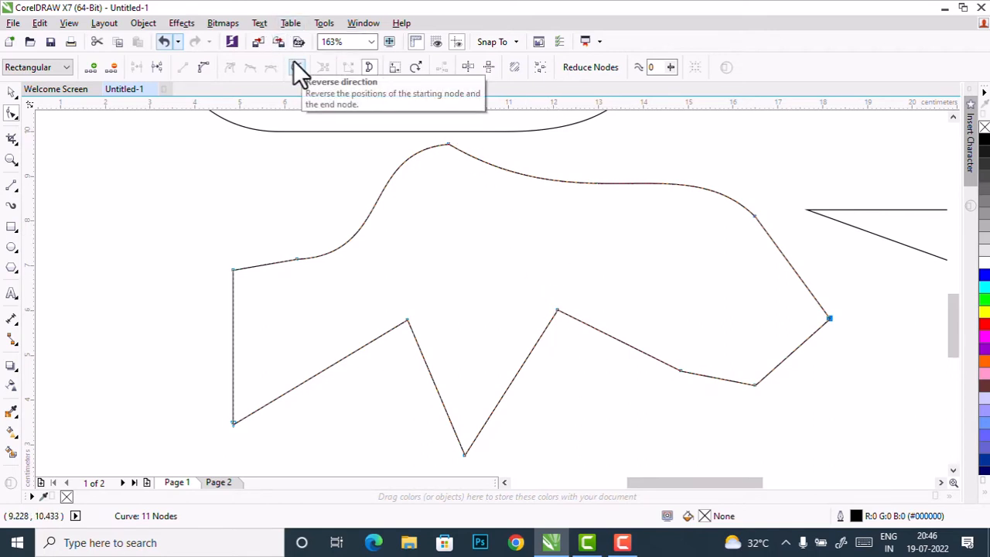
- Draw a slightly sloped line about 3.95 cm wide above the shape's left side and select its end nodes with the Shape tool
left_click(11, 187)
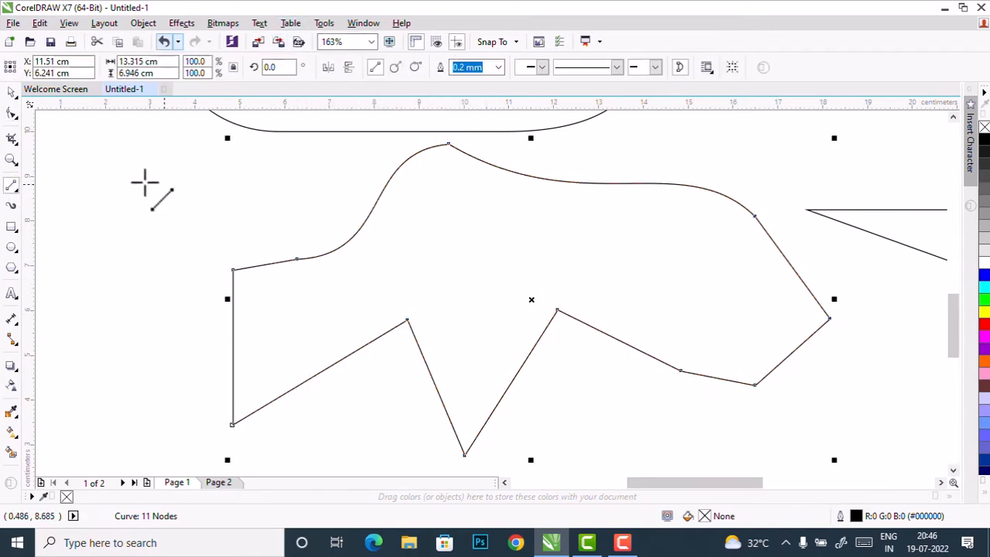
left_click_drag(106, 195, 283, 180)
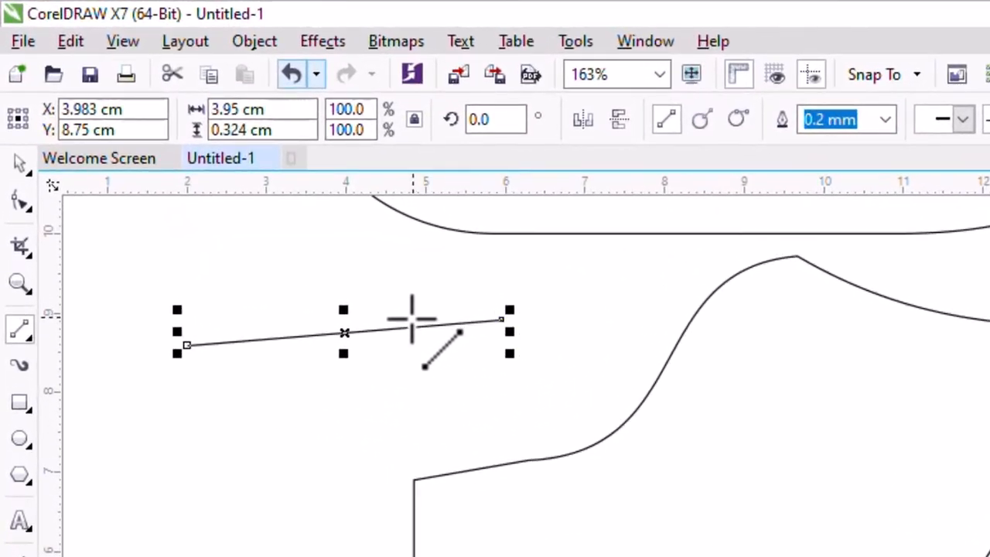
left_click(21, 201)
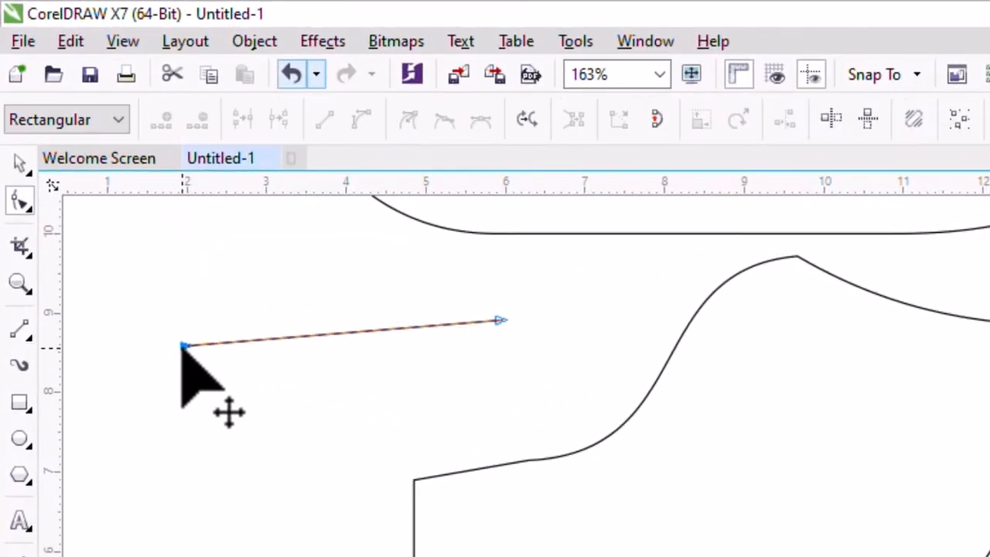
left_click(497, 320)
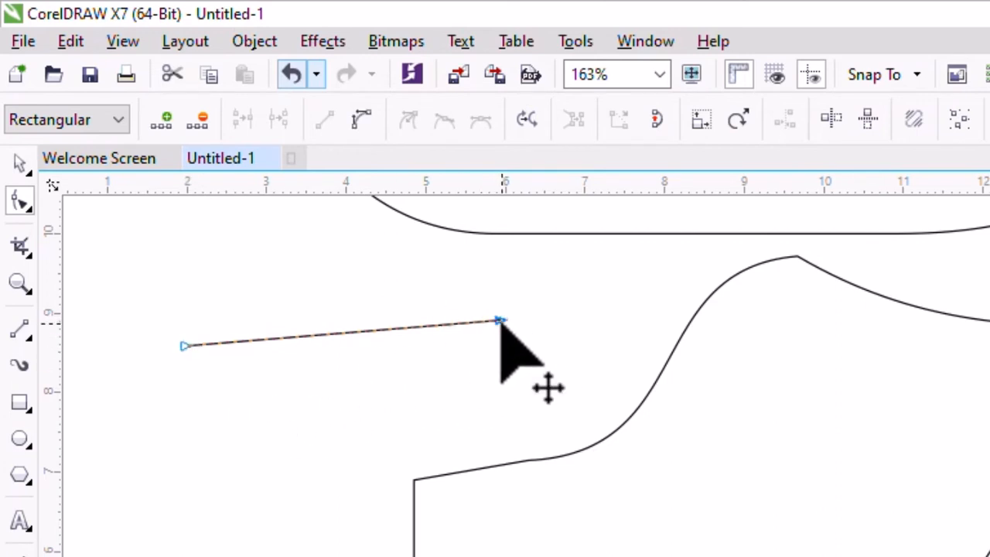
- Select both end nodes of the new line and reverse its direction repeatedly to swap the start and end
left_click_drag(111, 303, 537, 389)
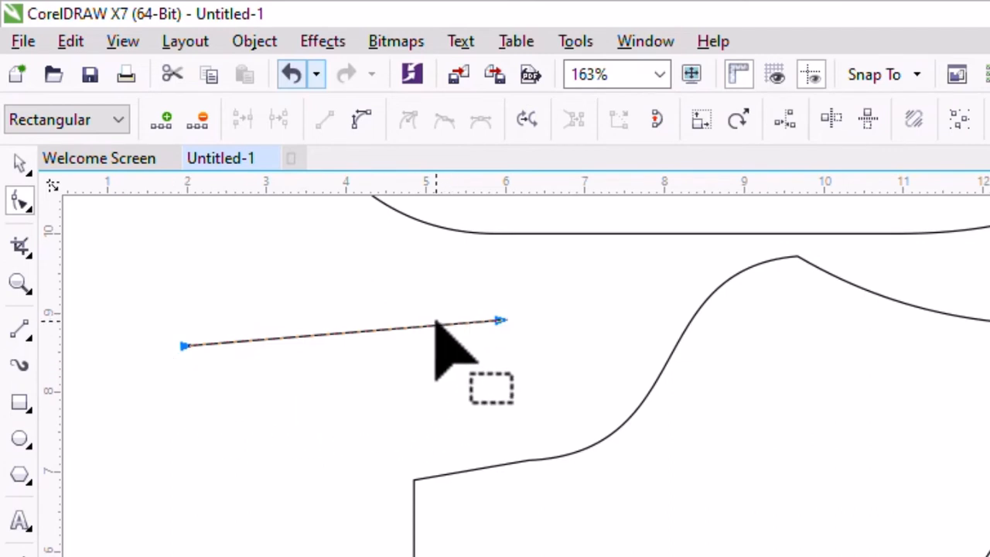
left_click(528, 121)
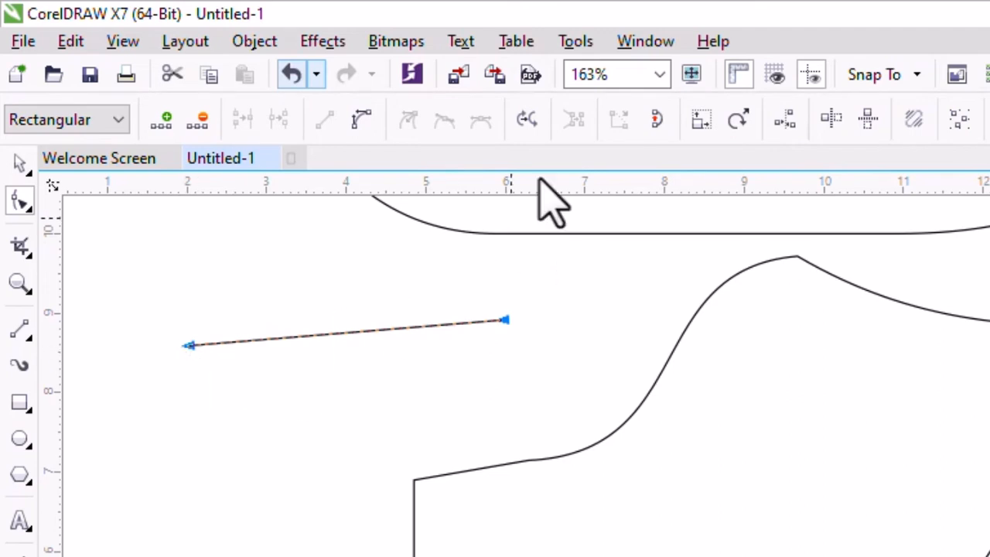
left_click(526, 122)
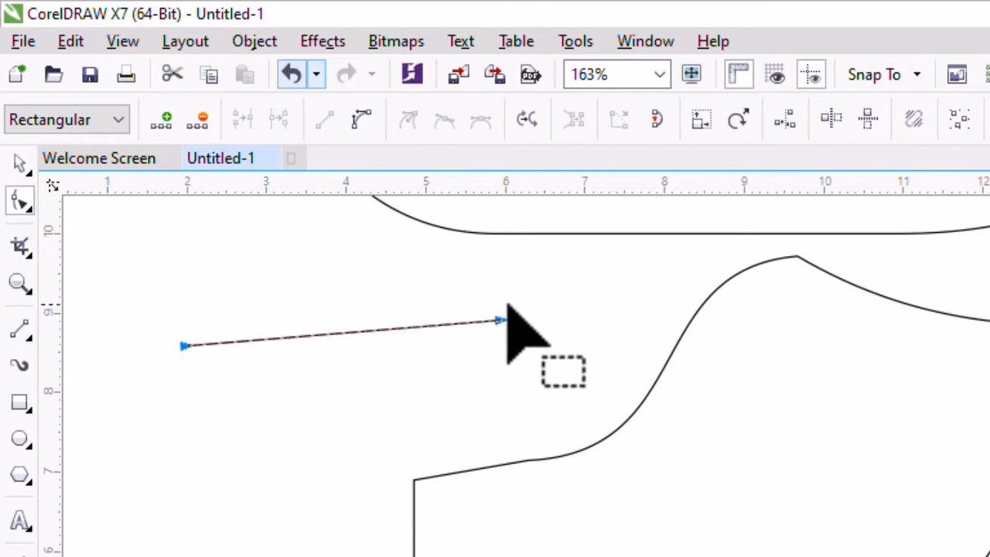
left_click(528, 122)
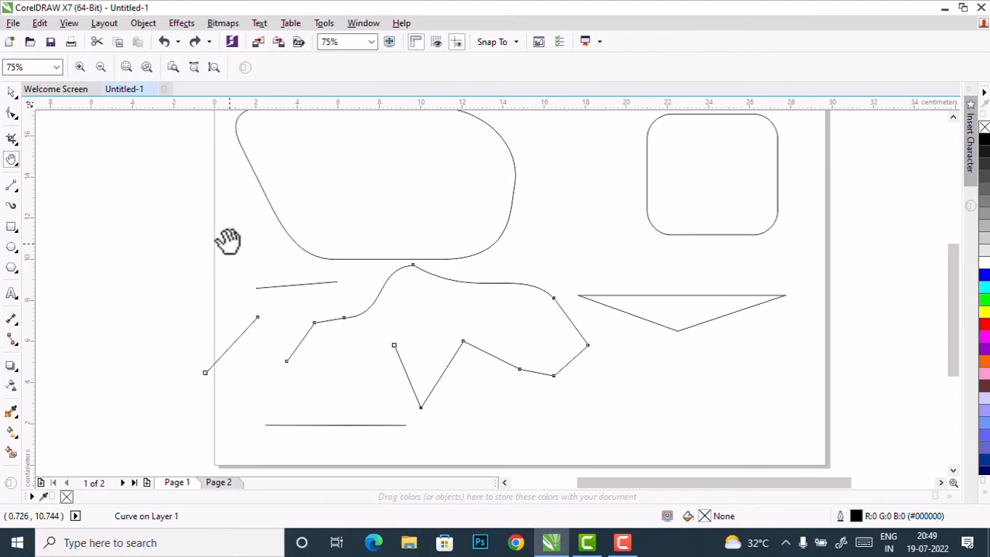
- Delete all nodes of the broken curve and all remaining objects to empty the page
key("F10")
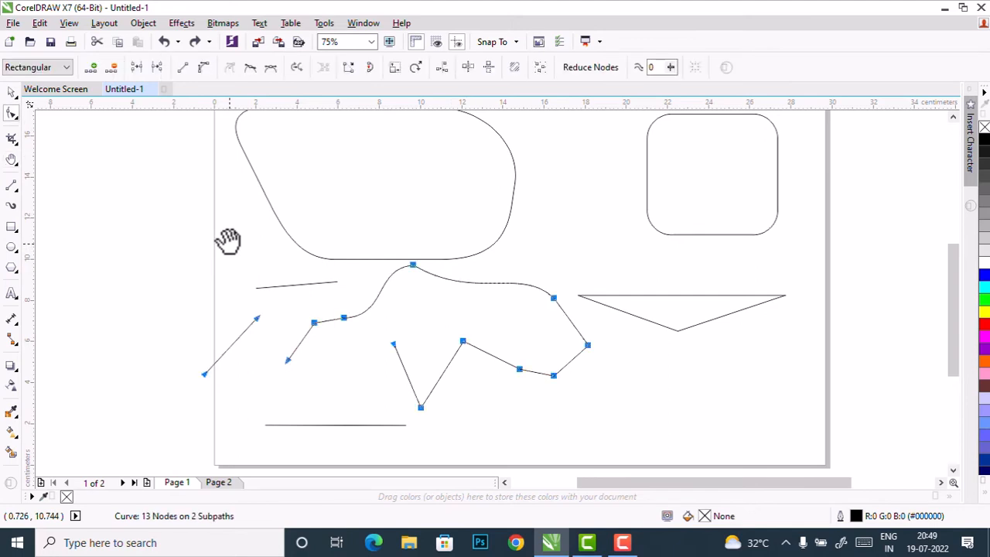
key("Delete")
key("ctrl+a")
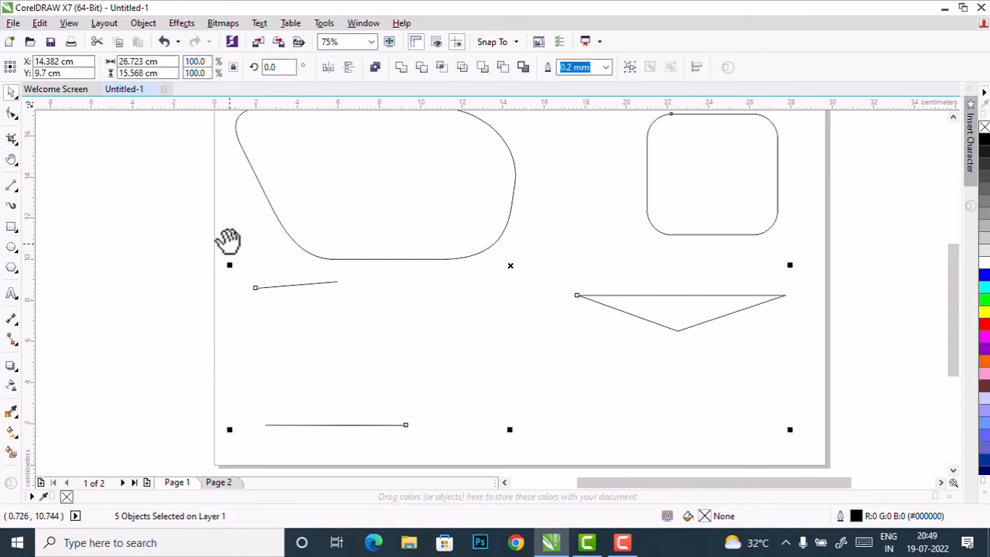
key("Delete")
- Draw a rectangle about 7.62 by 5.57 cm in the left part of the page and convert it to curves
left_click(12, 227)
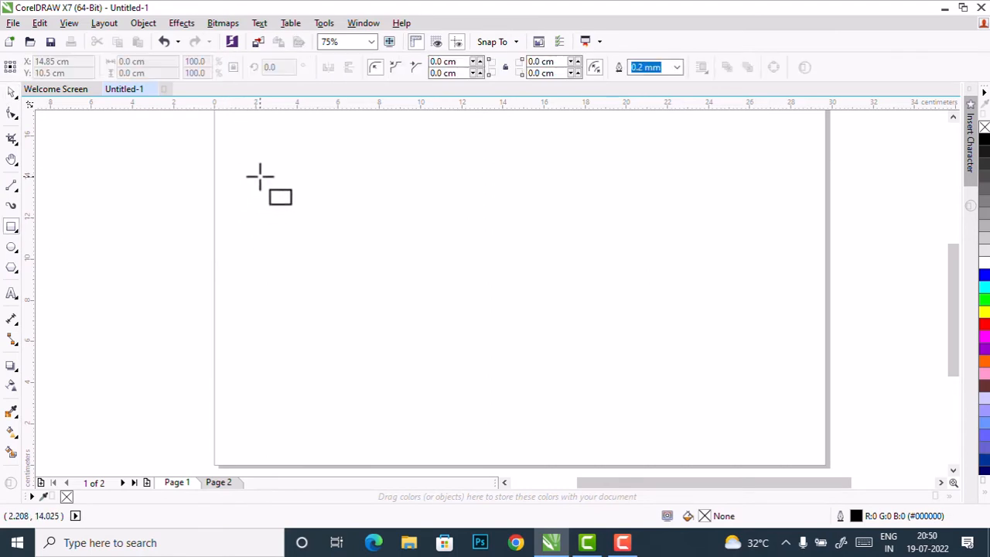
left_click_drag(260, 177, 417, 291)
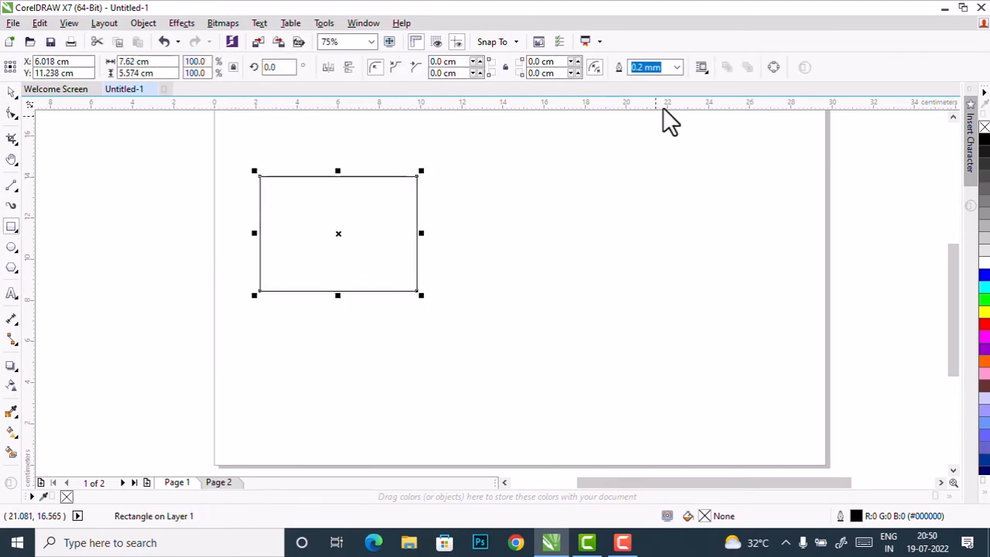
left_click(774, 67)
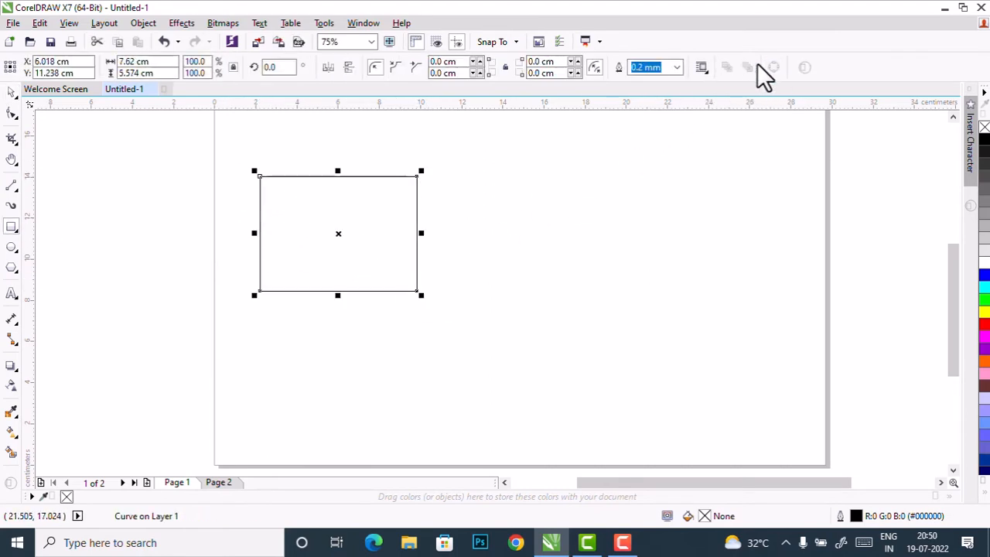
- Shift the rectangle's left edge slightly inward and downward with the Shape tool so the shape becomes slanted
left_click(15, 115)
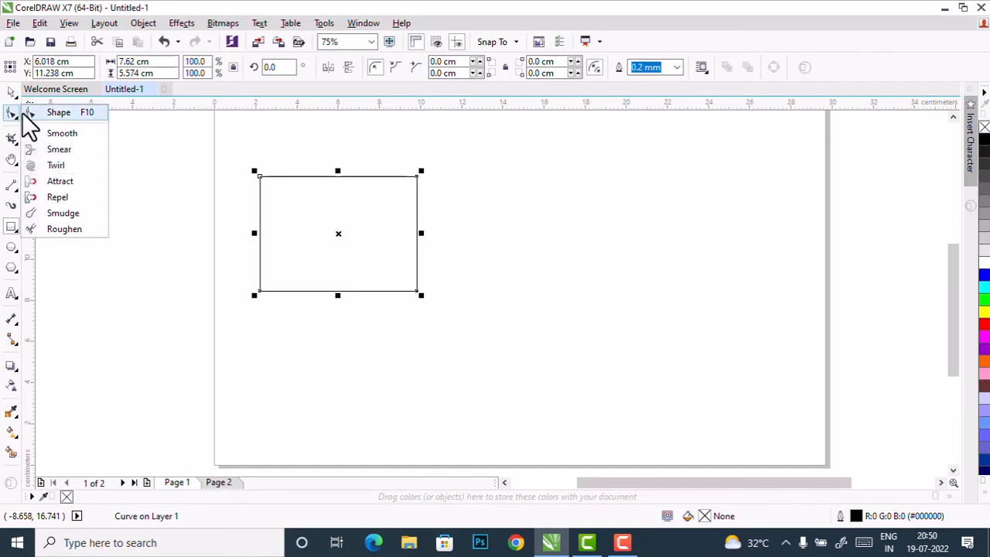
left_click(42, 116)
left_click_drag(261, 181, 272, 206)
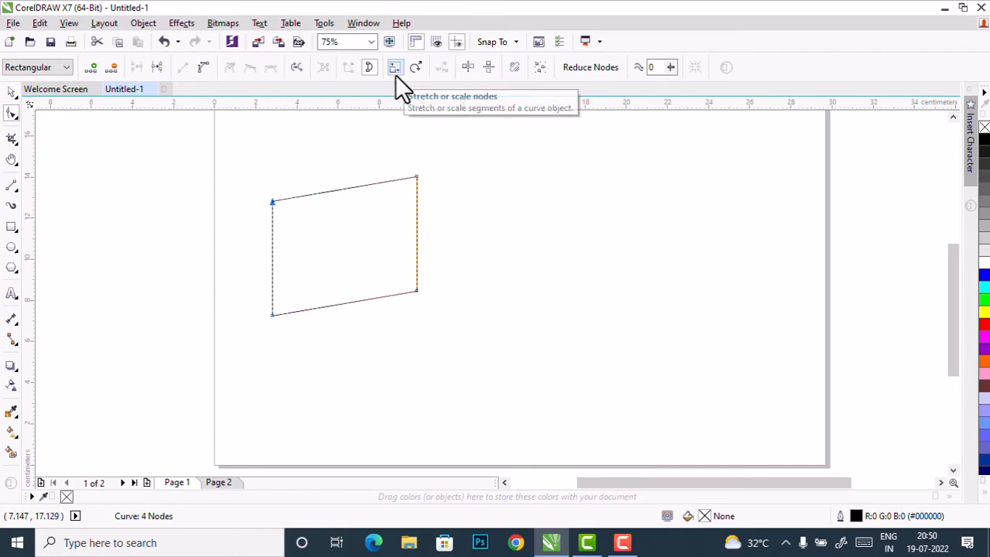
- Apply Stretch or Scale Nodes to the upper-left node and stretch it vertically down toward the lower-left corner
left_click(395, 74)
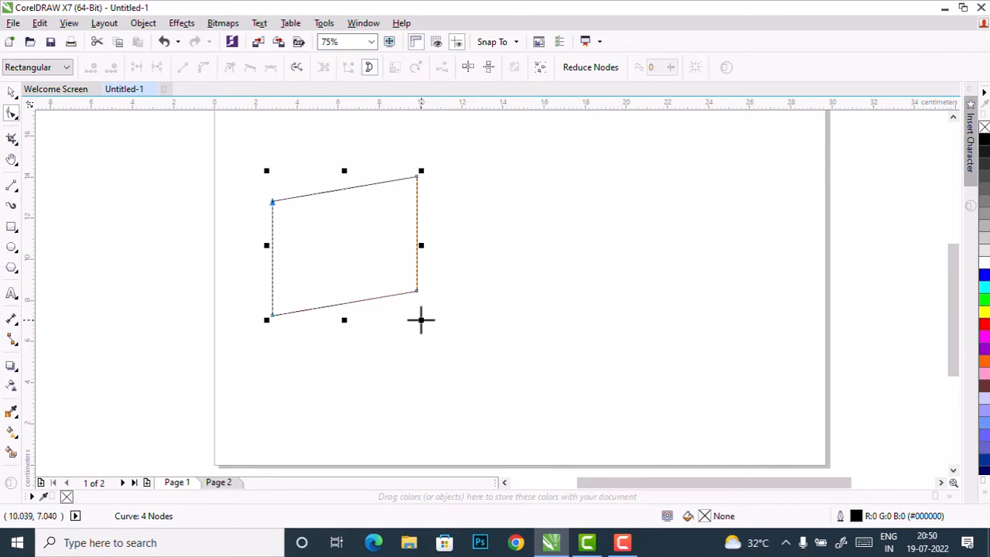
left_click_drag(420, 319, 501, 249)
key("Escape")
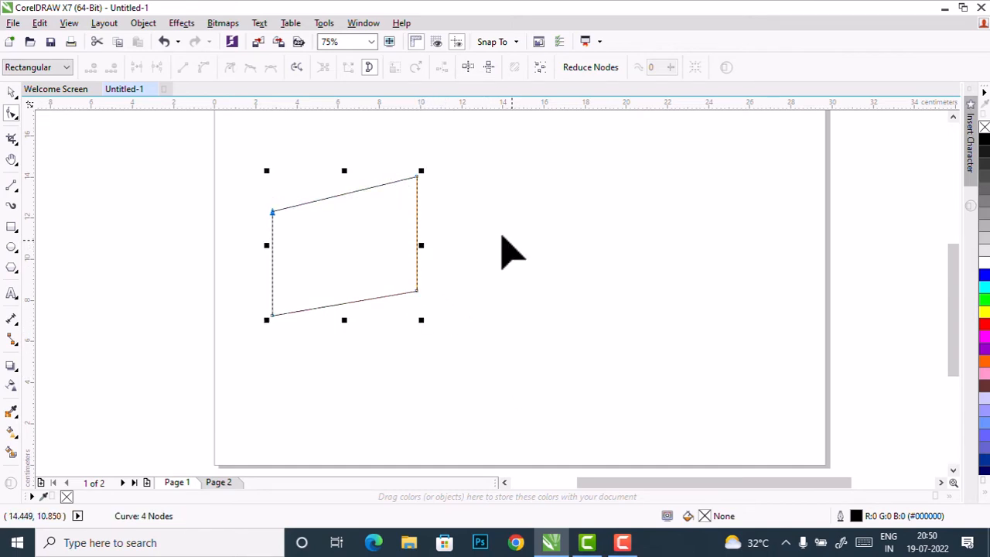
left_click_drag(344, 170, 344, 229)
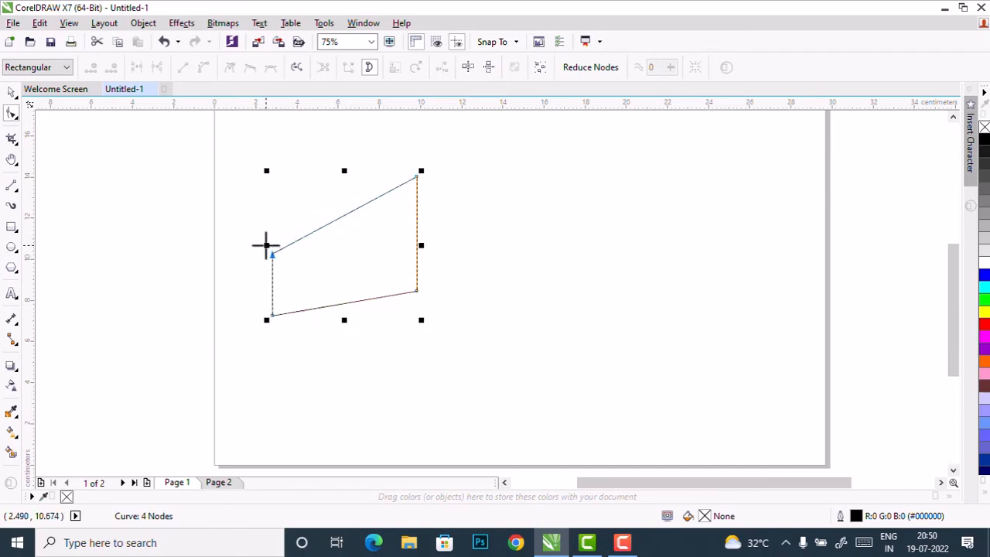
- Stretch the same node horizontally in both directions, finishing with it on the diagonal between the lower-left and upper-right corners
left_click_drag(266, 245, 310, 243)
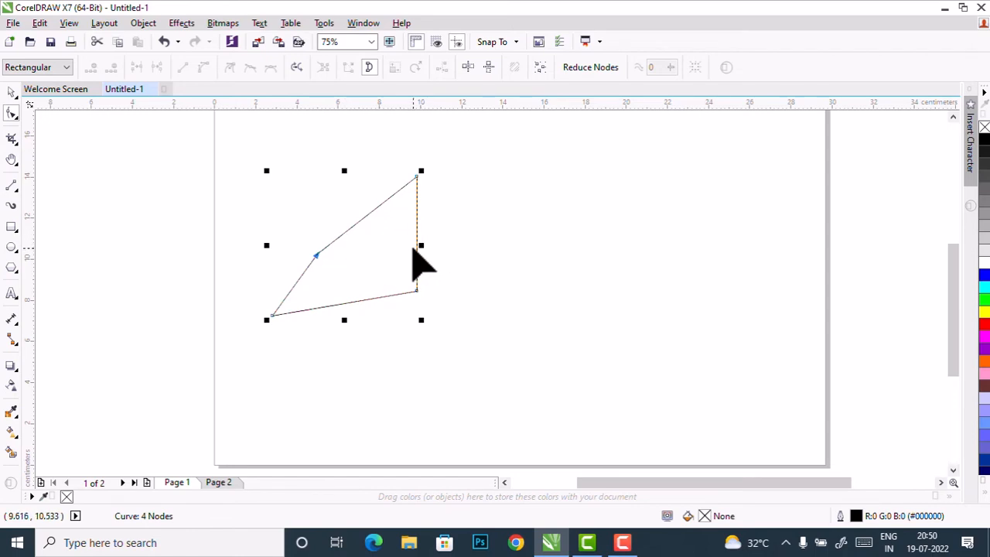
left_click_drag(420, 246, 271, 246)
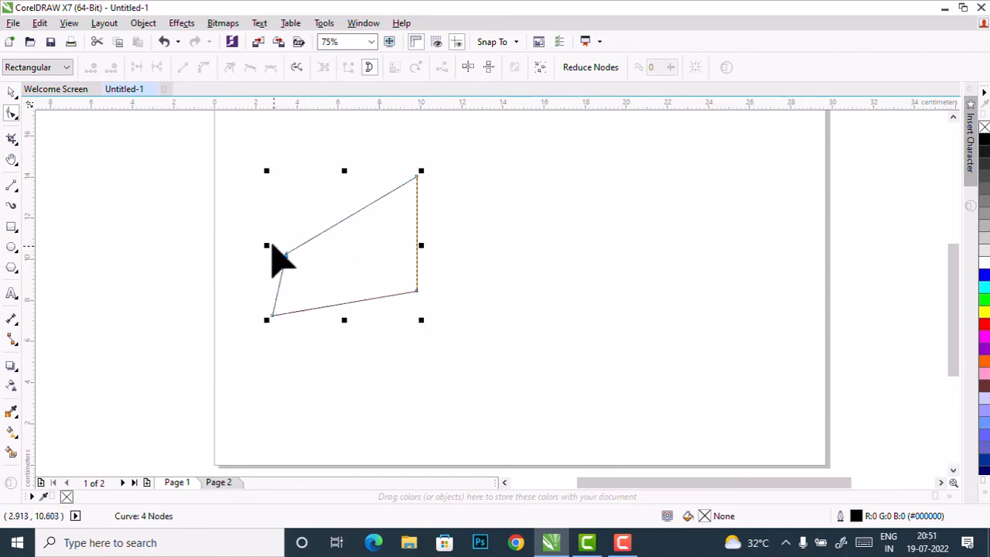
left_click_drag(266, 246, 323, 215)
left_click_drag(344, 319, 337, 263)
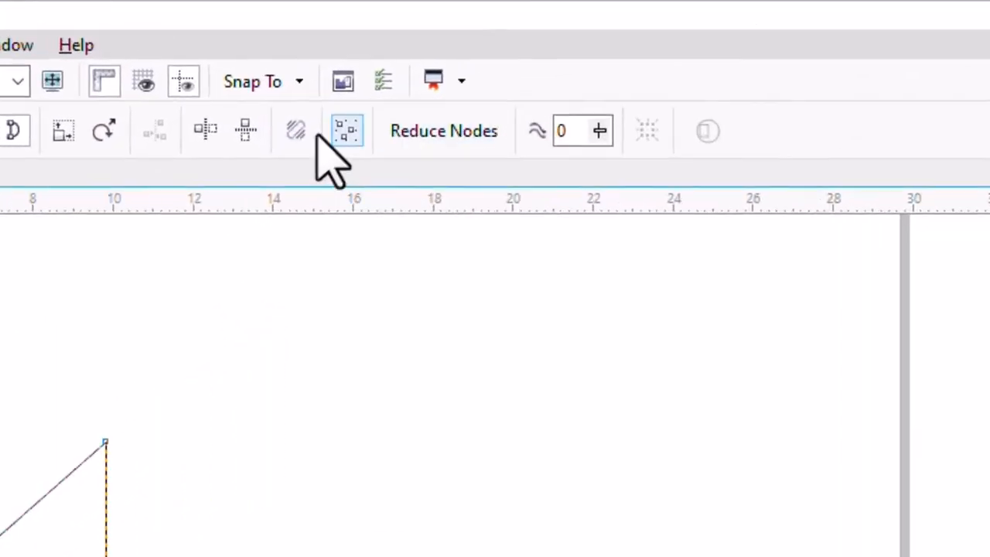
- Select all nodes of the shape and convert their line segments to curves
left_click(345, 137)
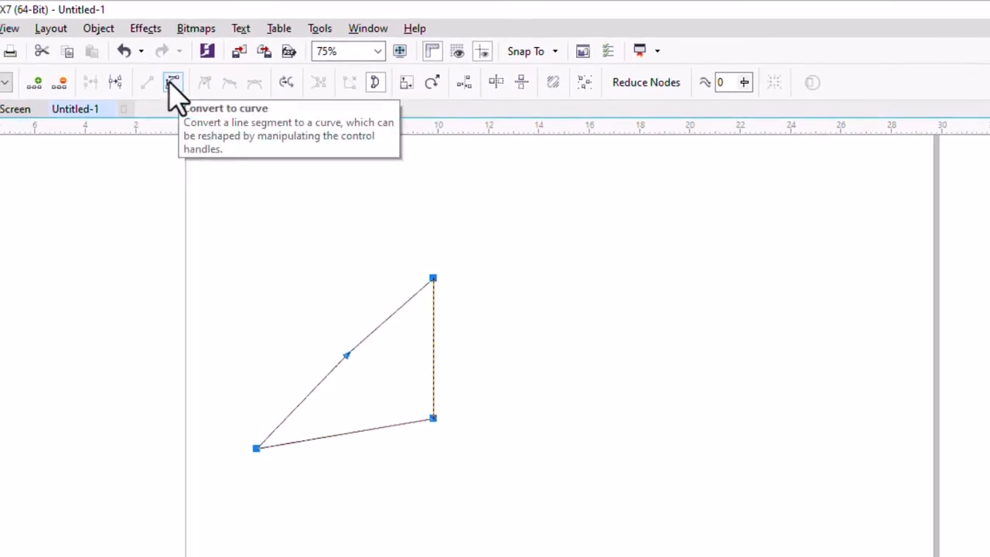
left_click(172, 83)
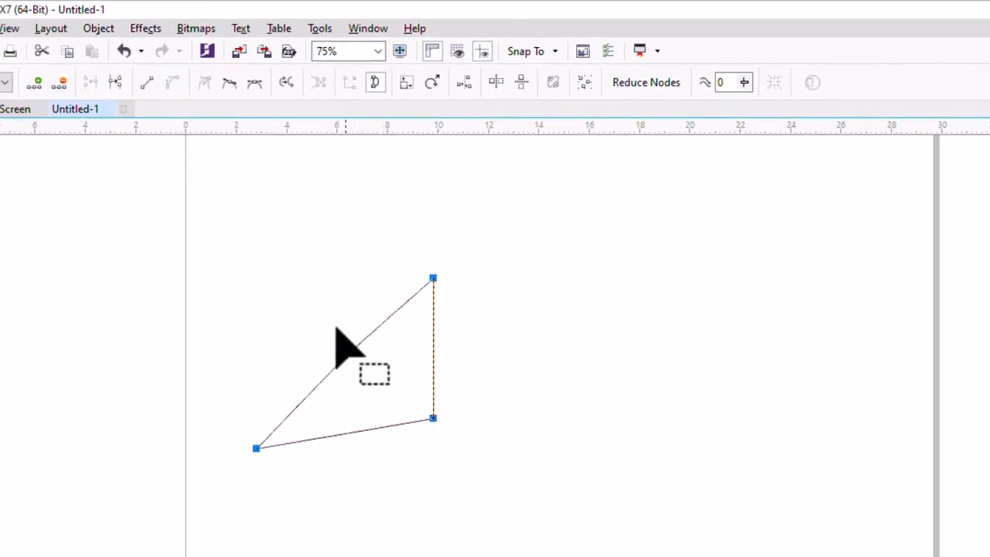
- Select the middle node on the triangle's diagonal and apply Rotate or Skew Nodes, rotating it counterclockwise until the diagonal becomes an S-shaped curve
left_click_drag(327, 334, 442, 405)
left_click_drag(407, 261, 454, 306)
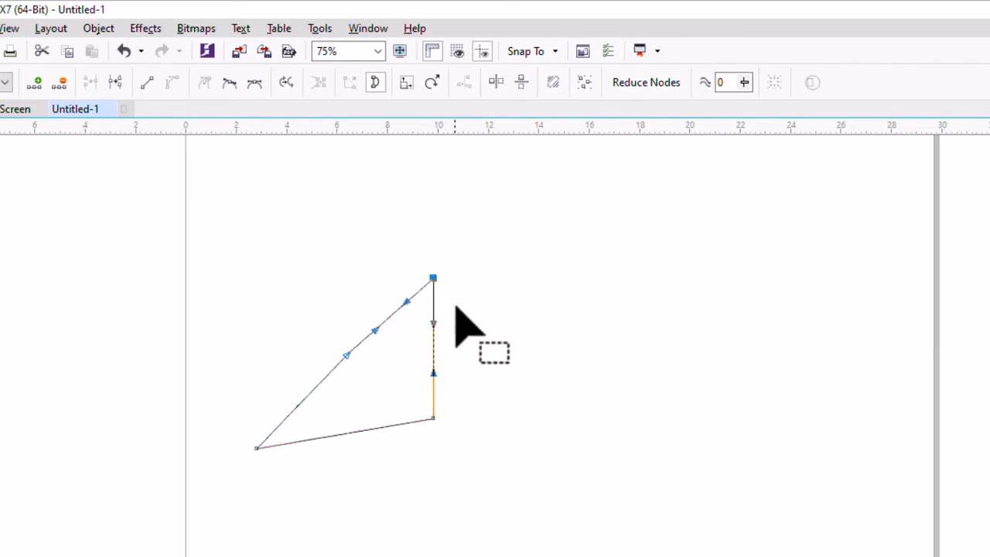
left_click_drag(313, 323, 371, 377)
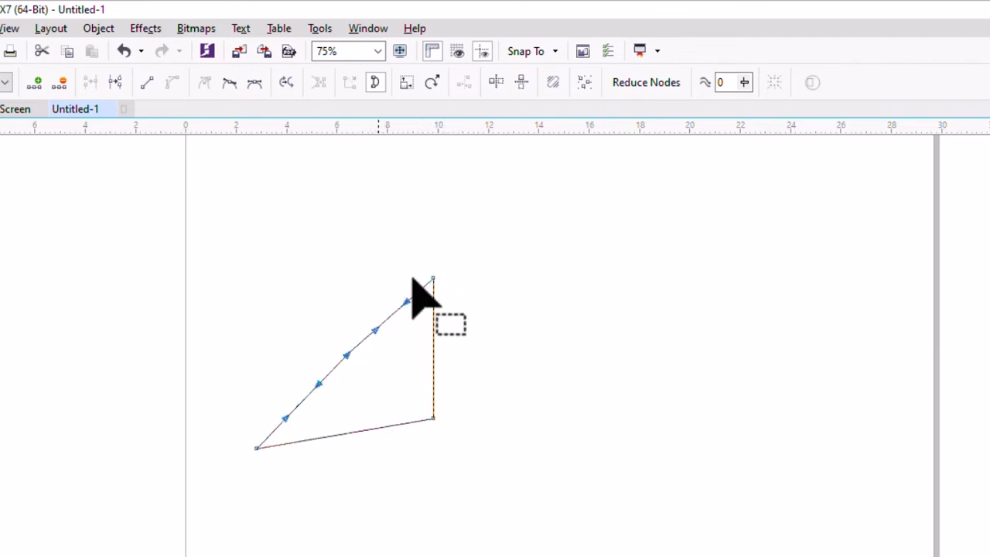
left_click(432, 84)
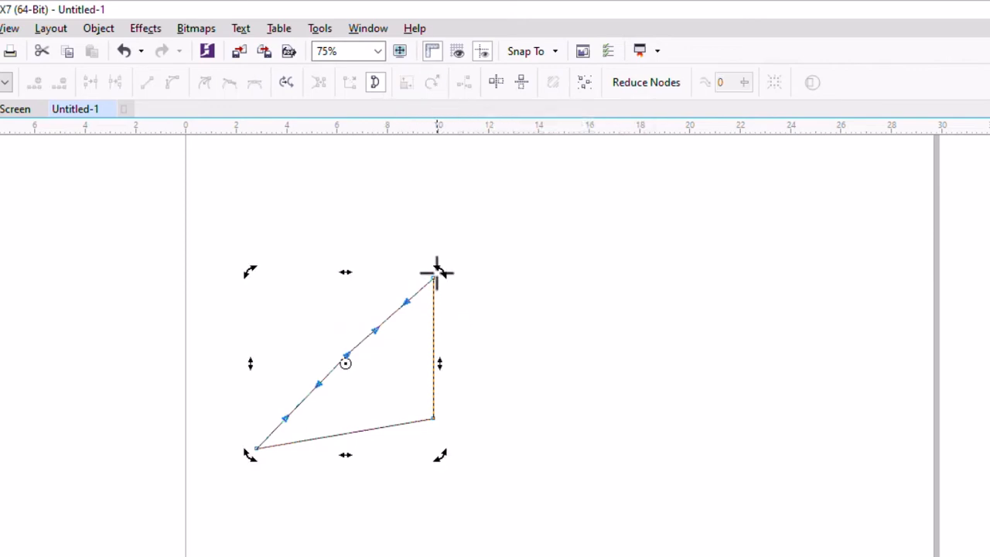
left_click_drag(437, 271, 236, 383)
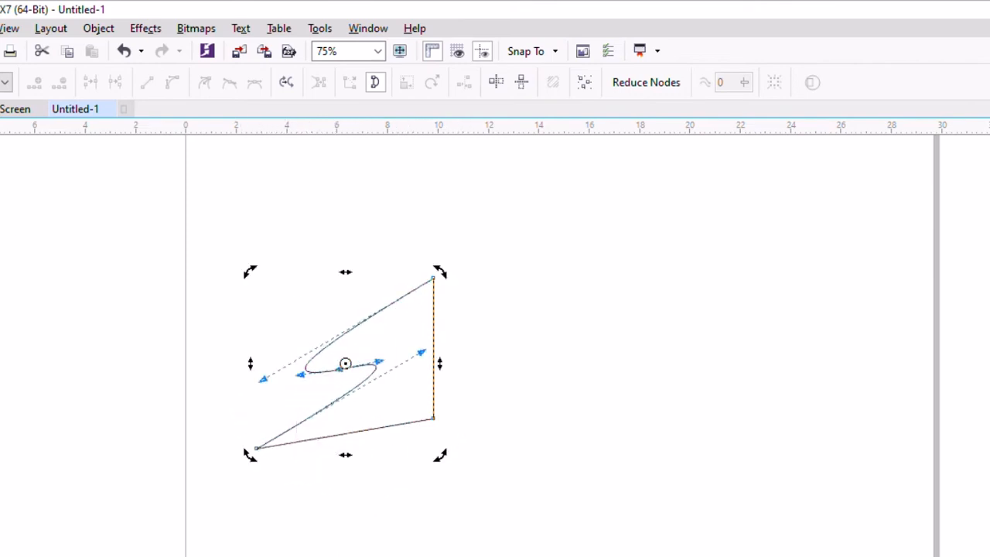
- Draw a rectangle about 7.1 by 6.2 cm beside the S-shape, make it an editable curve, and convert all its line segments to curves
key("F6")
left_click_drag(576, 242, 756, 396)
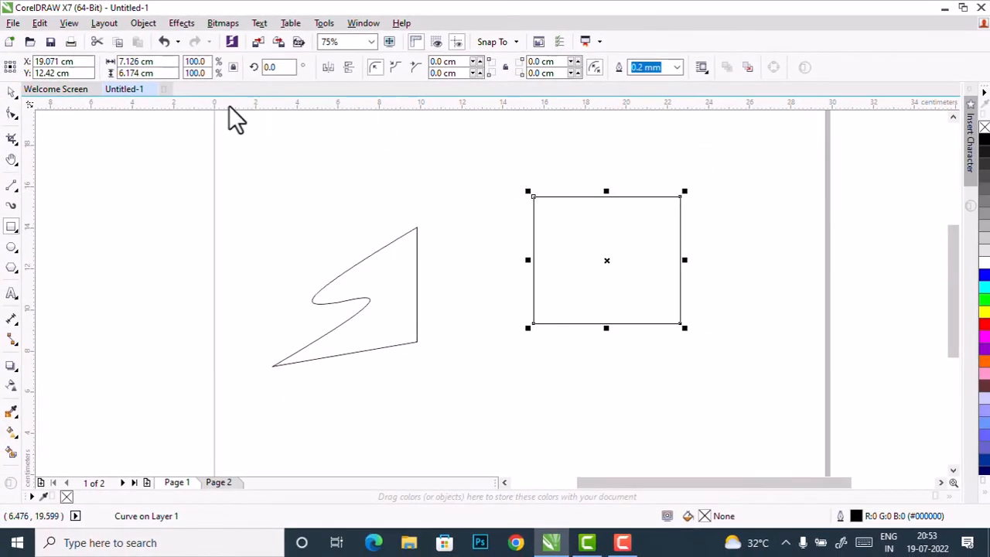
left_click(12, 115)
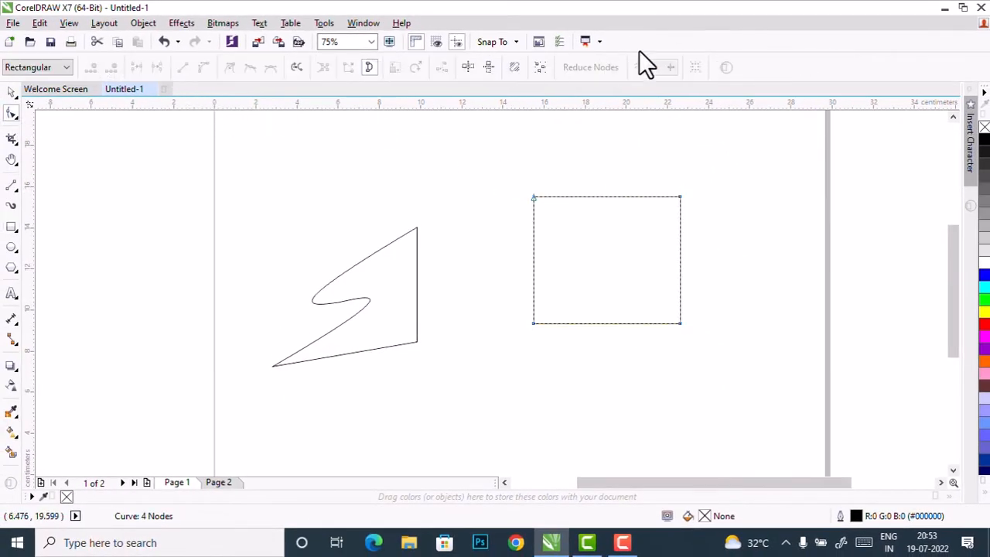
left_click(541, 68)
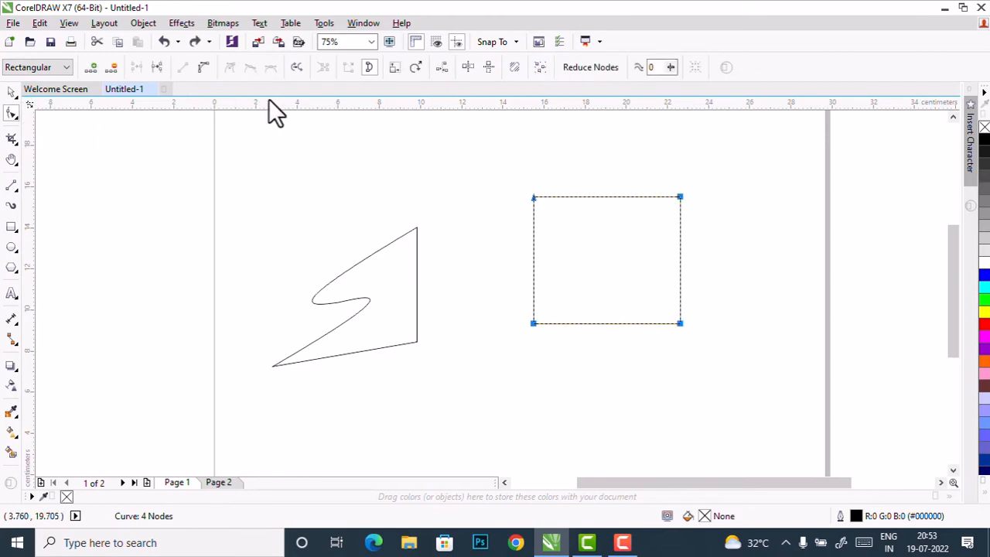
left_click(205, 69)
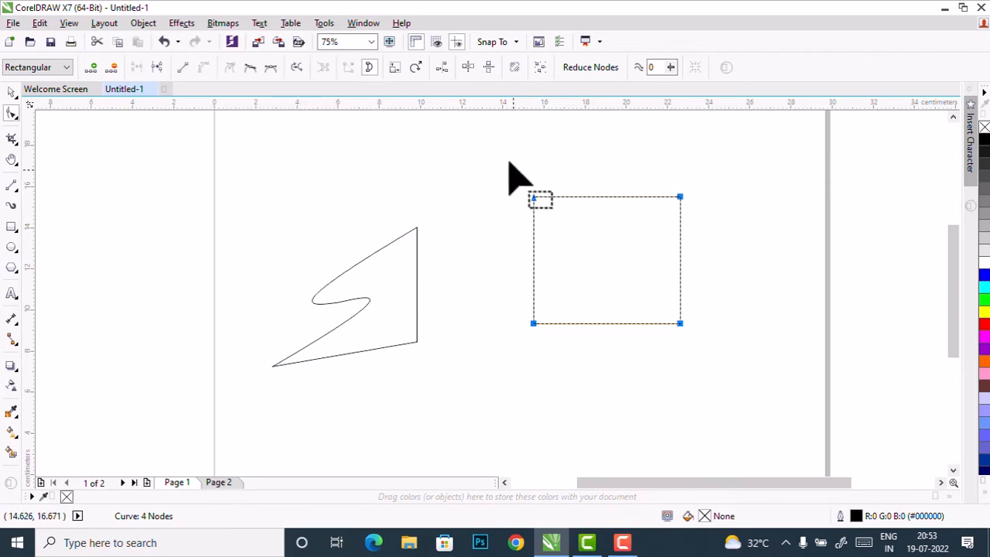
- Select the new shape's upper-left node and rotate it with Rotate or Skew Nodes, swinging it round to the lower-right corner to form a loop
left_click_drag(507, 159, 559, 213)
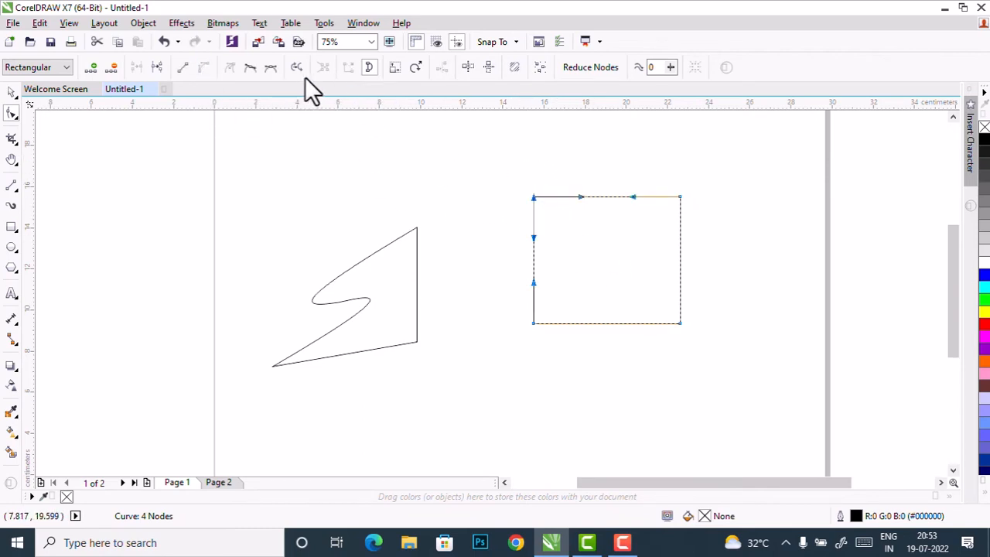
left_click(416, 70)
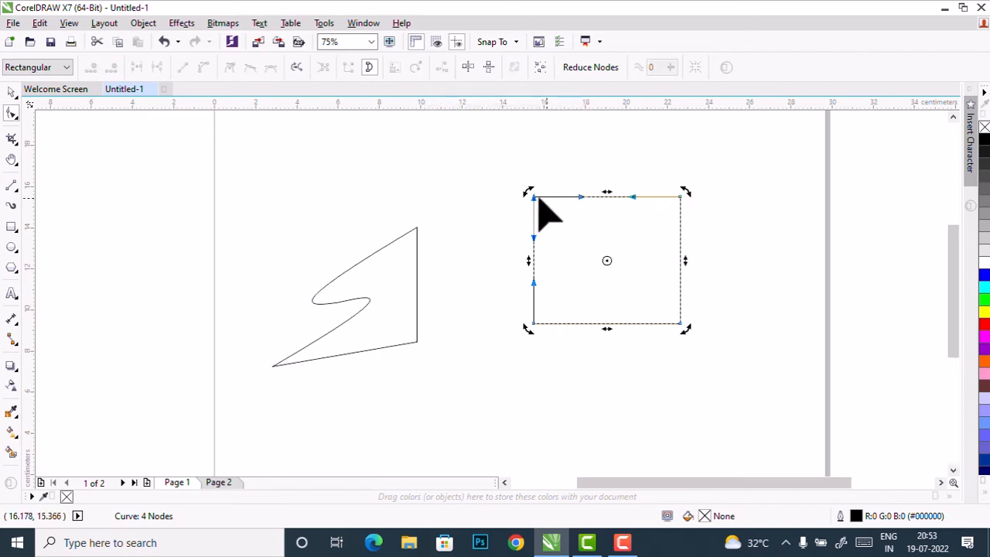
left_click_drag(522, 189, 842, 414)
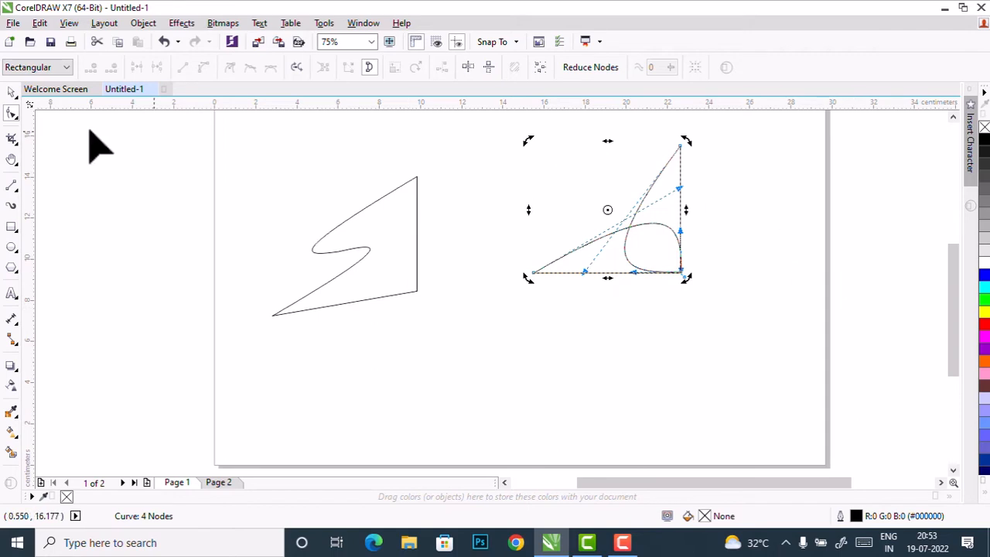
- Fill the looped shape with red and make a horizontally mirrored copy against its right side
left_click(13, 91)
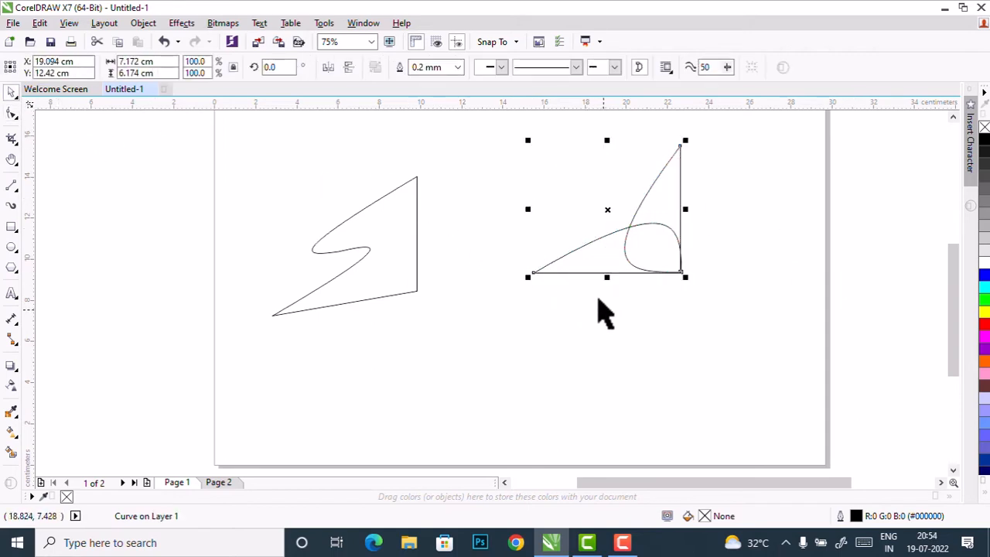
left_click(982, 324)
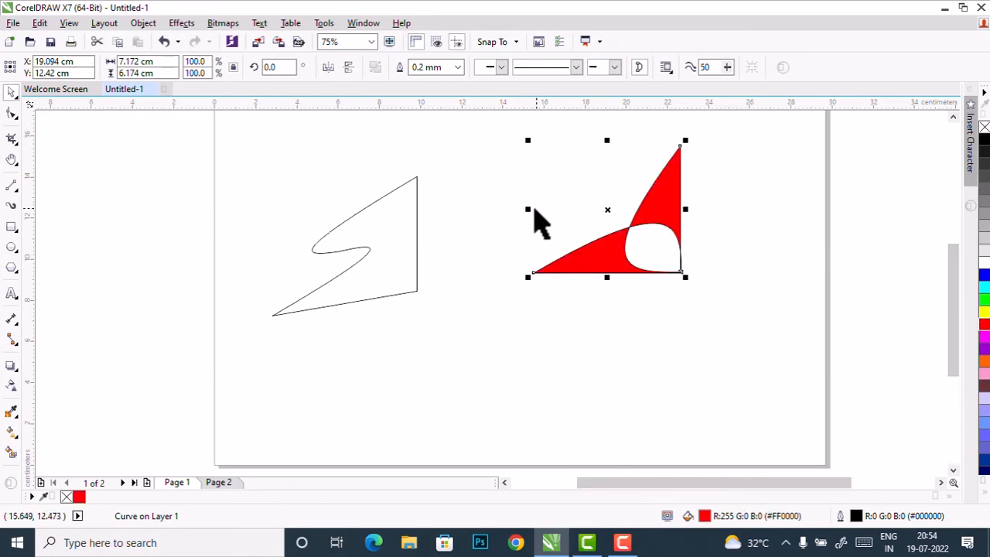
left_click_drag(524, 211, 721, 238)
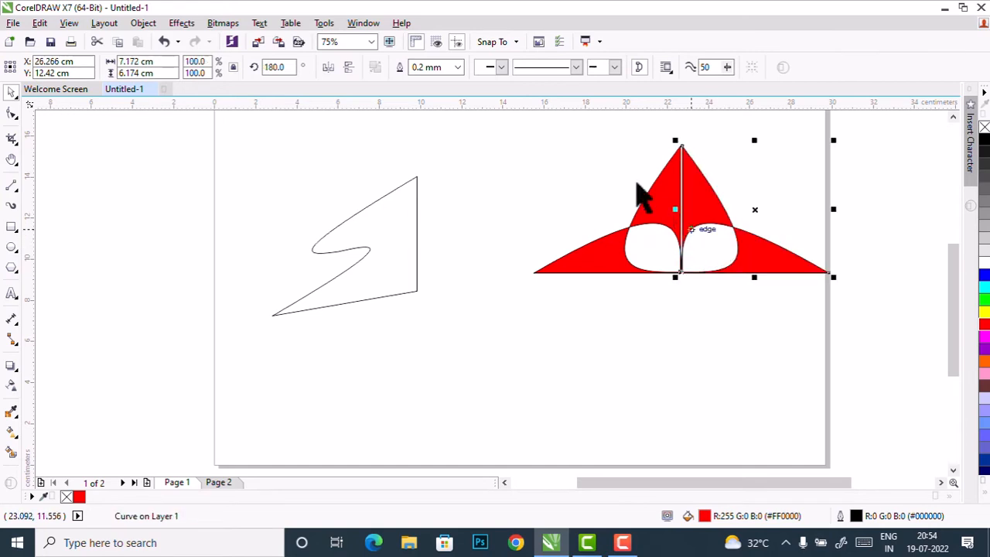
- Mirror a copy of both red halves downward, and rotate a copy of the resulting four-pointed star clockwise by about 42° around its center
left_click_drag(471, 130, 860, 332)
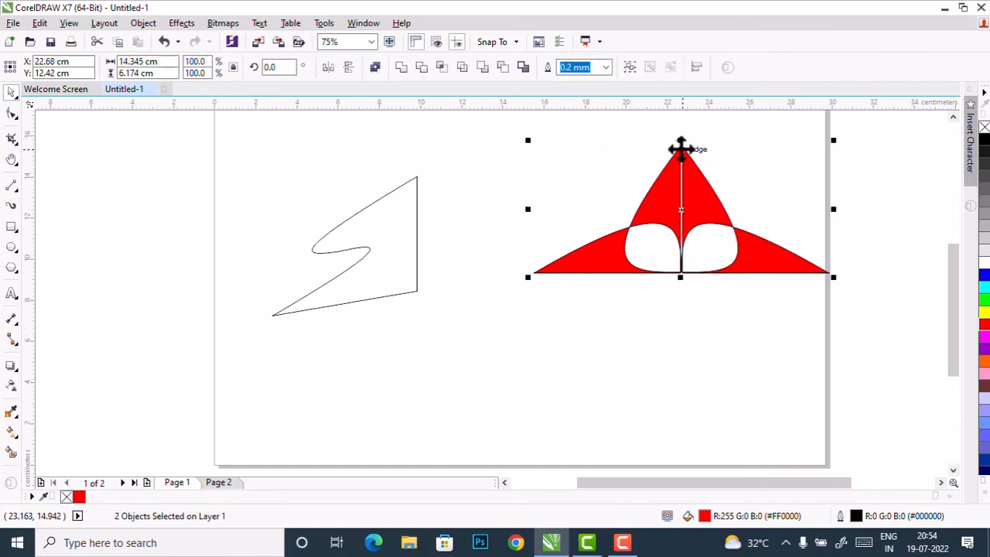
left_click_drag(679, 141, 857, 446)
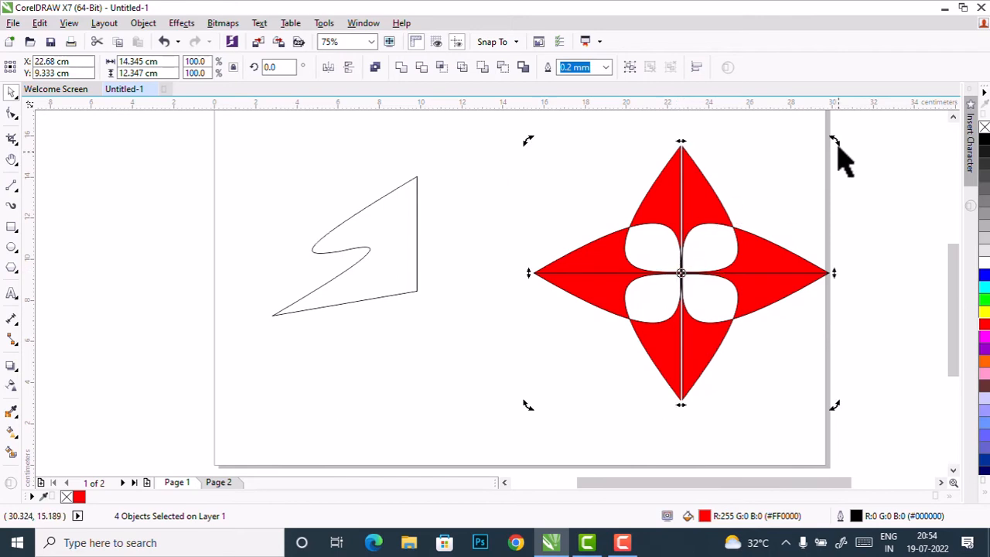
left_click_drag(832, 142, 859, 278)
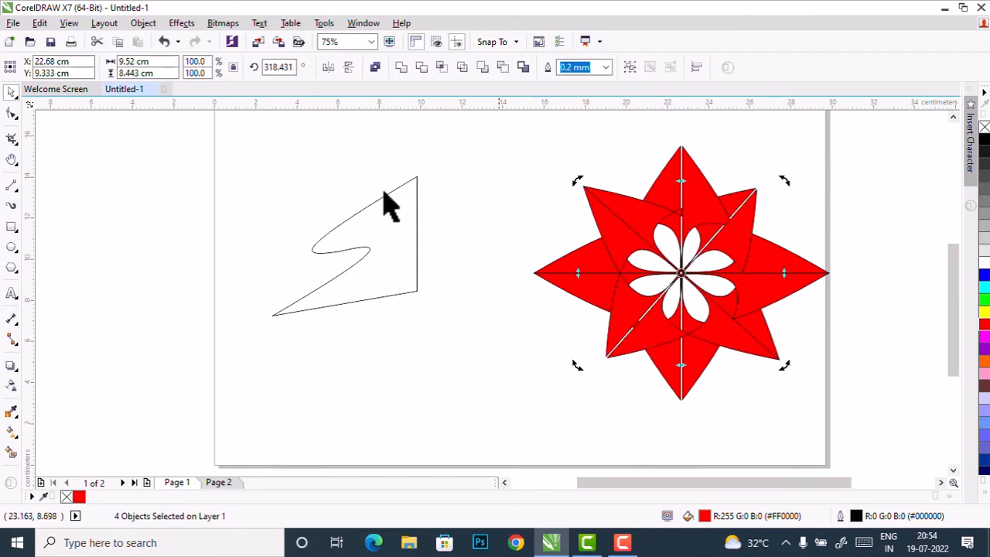
- Select all eight pieces of the red star and remove their fill
left_click_drag(499, 122, 866, 427)
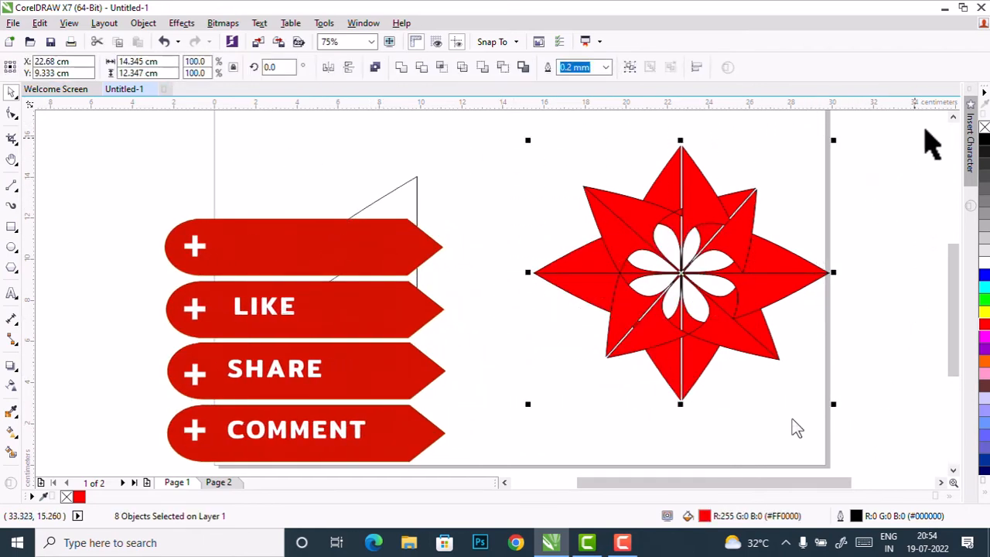
left_click(982, 127)
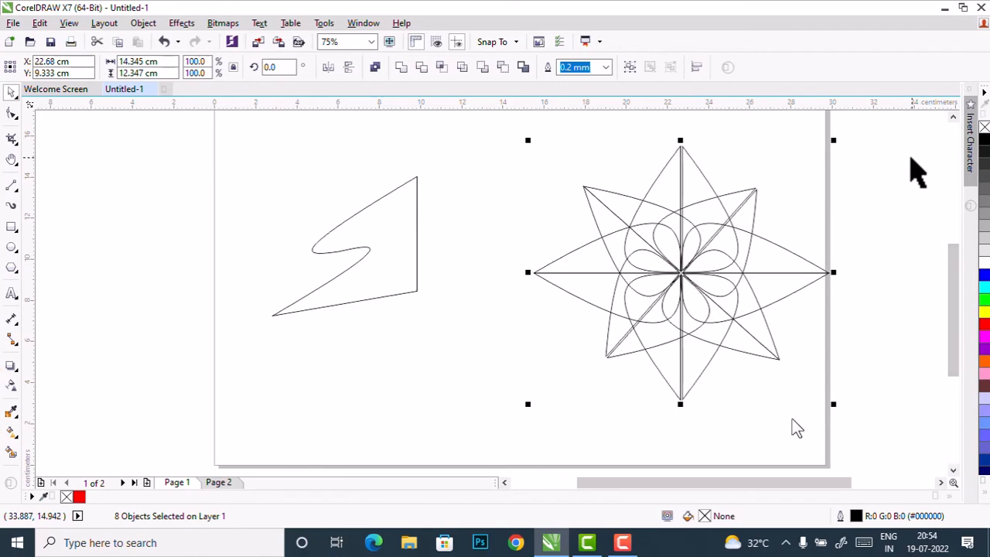
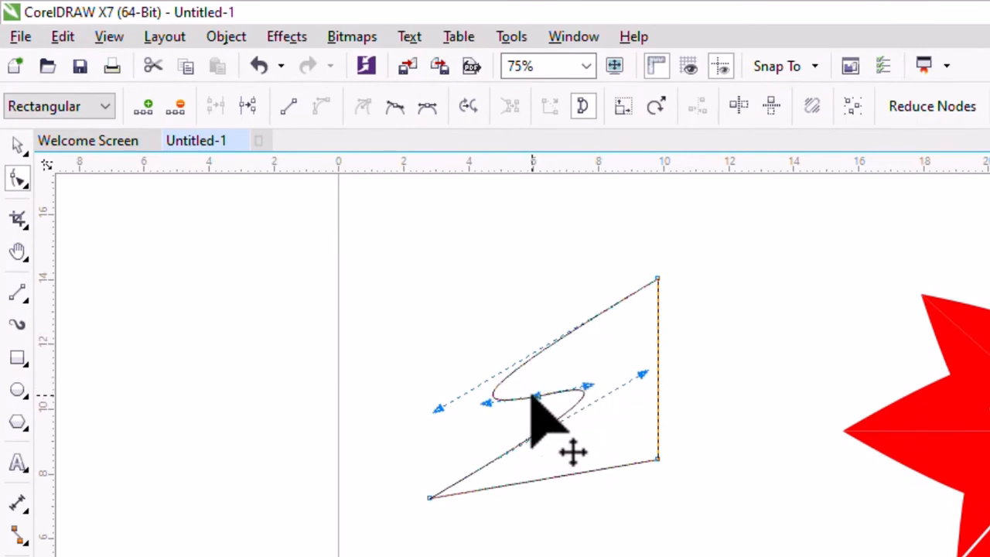
- Align the S-shape's inner middle node with its lower-left corner node using Align Vertical only
left_click(432, 493)
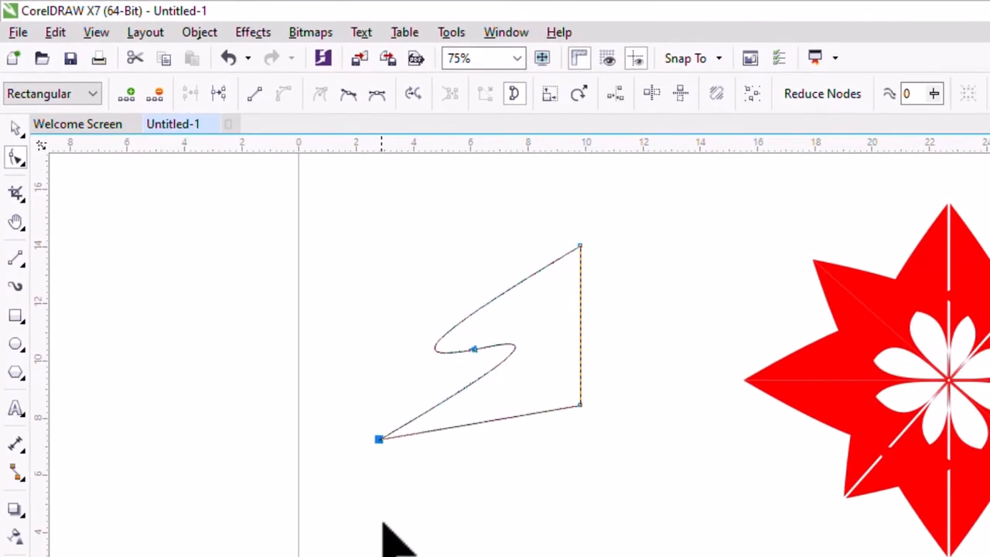
left_click(611, 98)
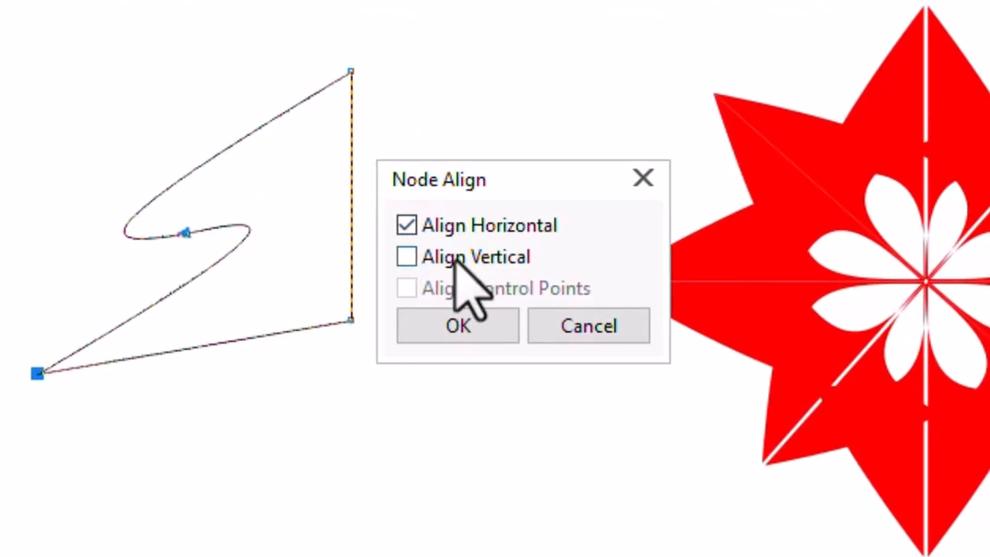
left_click(407, 257)
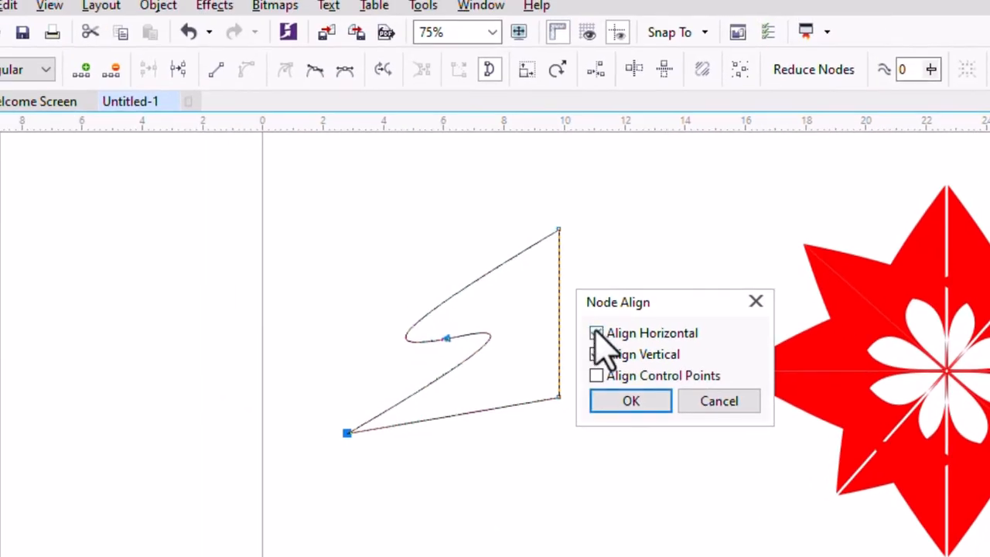
left_click(626, 399)
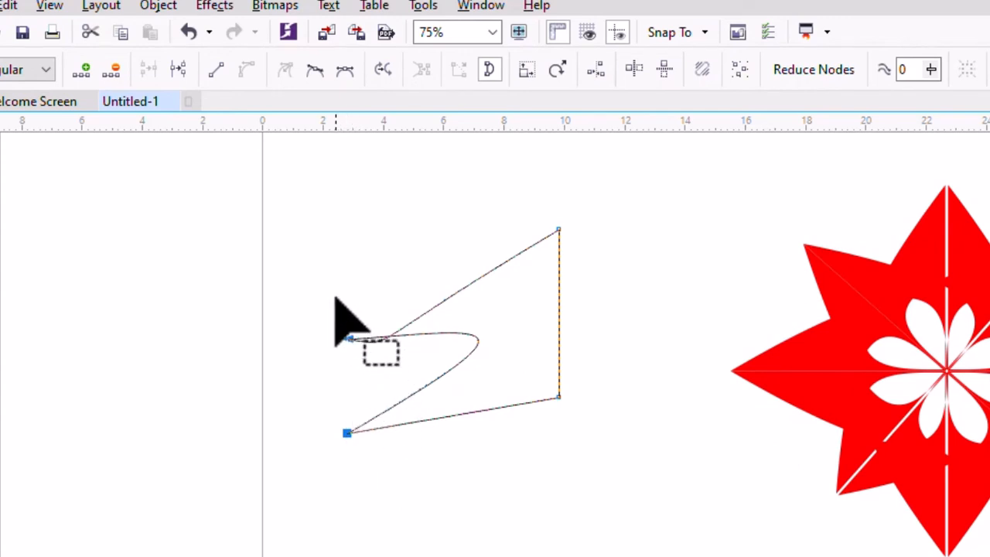
- Select the left inner node and the upper-right corner node and align them using Align Horizontal only
left_click_drag(334, 298, 380, 347)
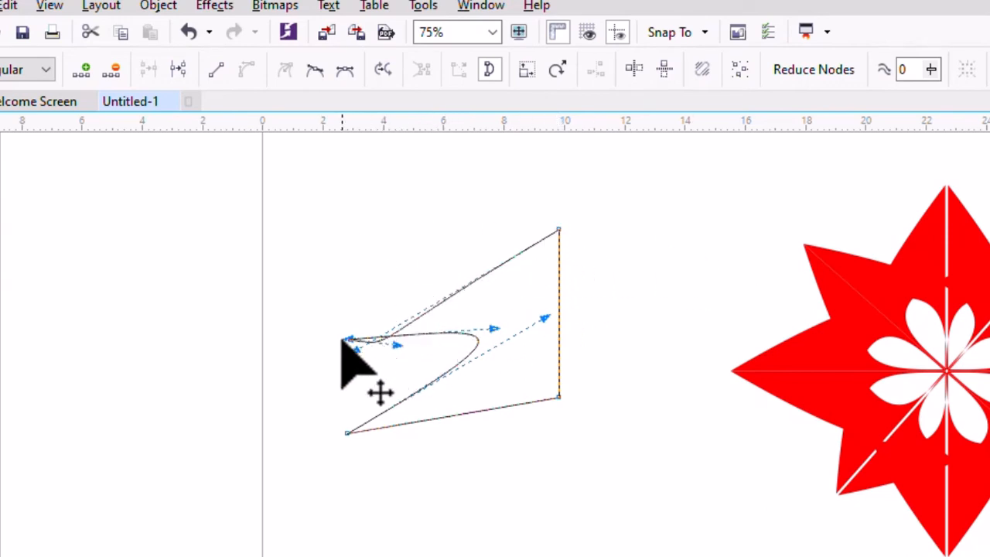
left_click_drag(501, 192, 563, 240)
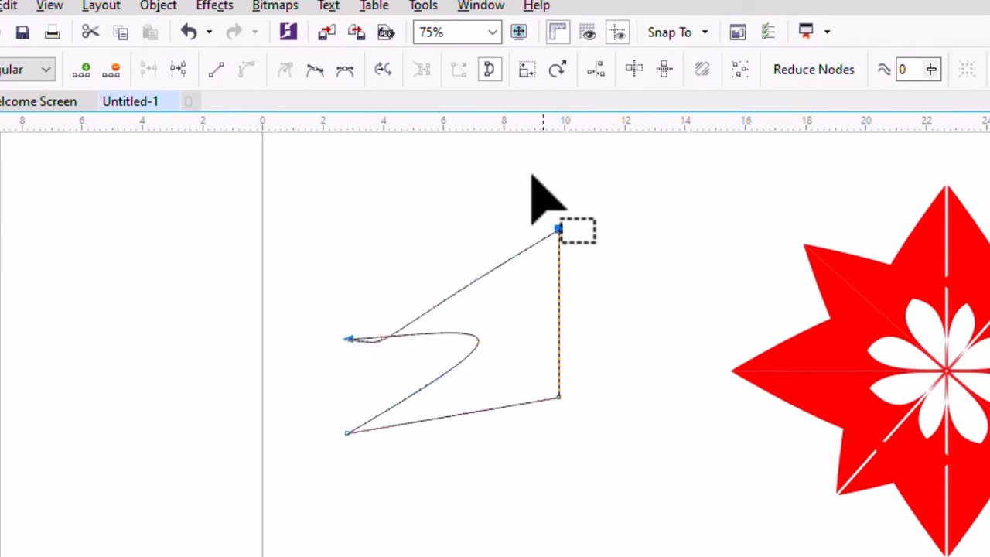
left_click(593, 72)
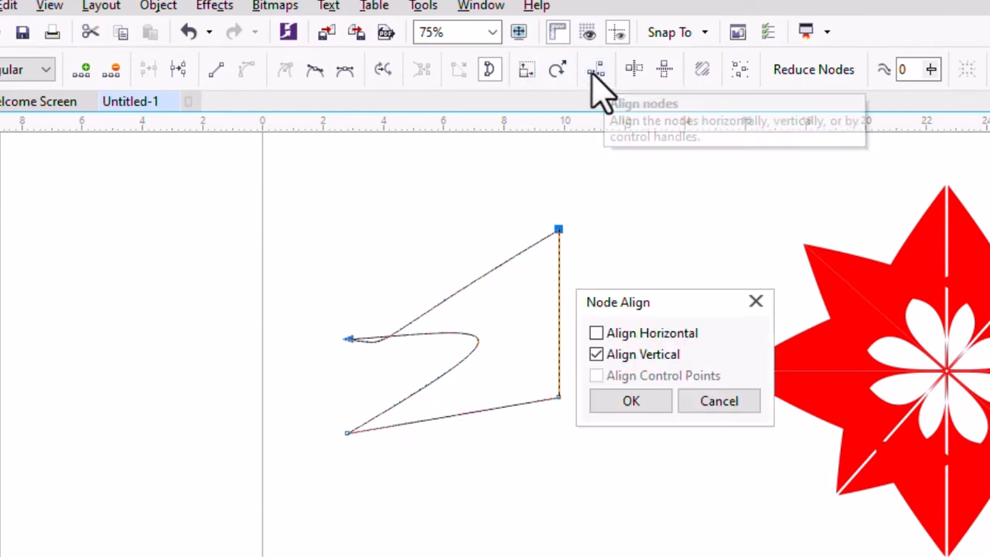
left_click(596, 354)
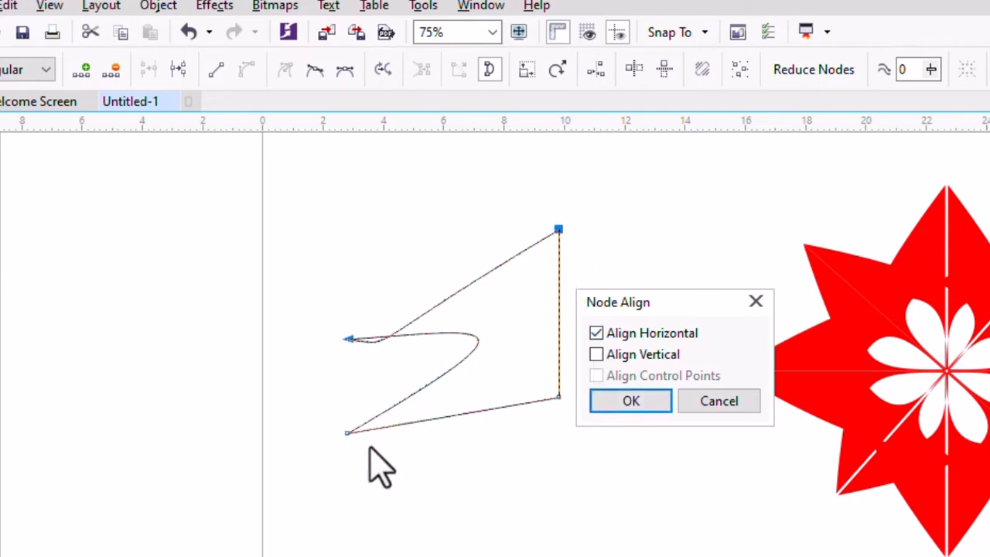
left_click(623, 402)
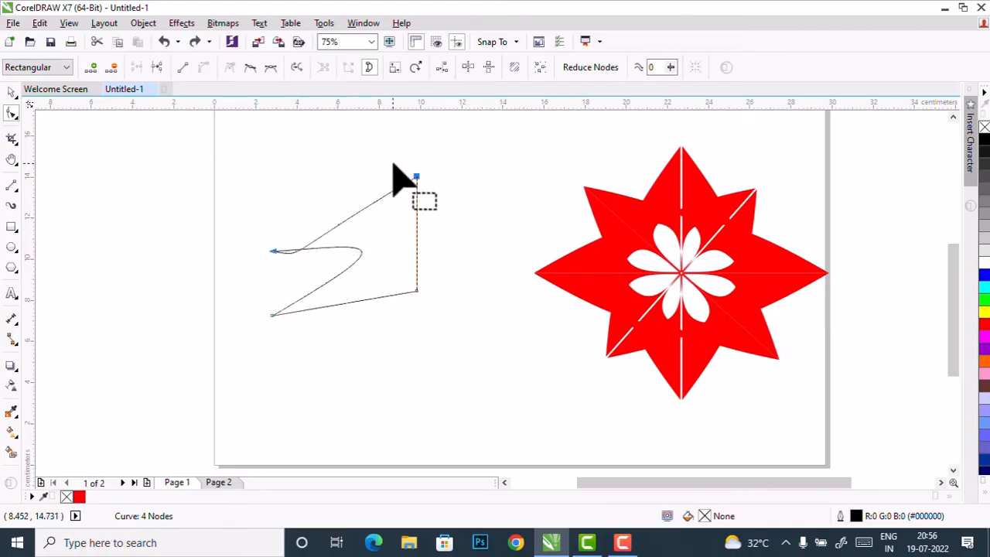
- Select the lower-right corner node together with the left inner node and apply Align Horizontal to them
left_click(330, 269)
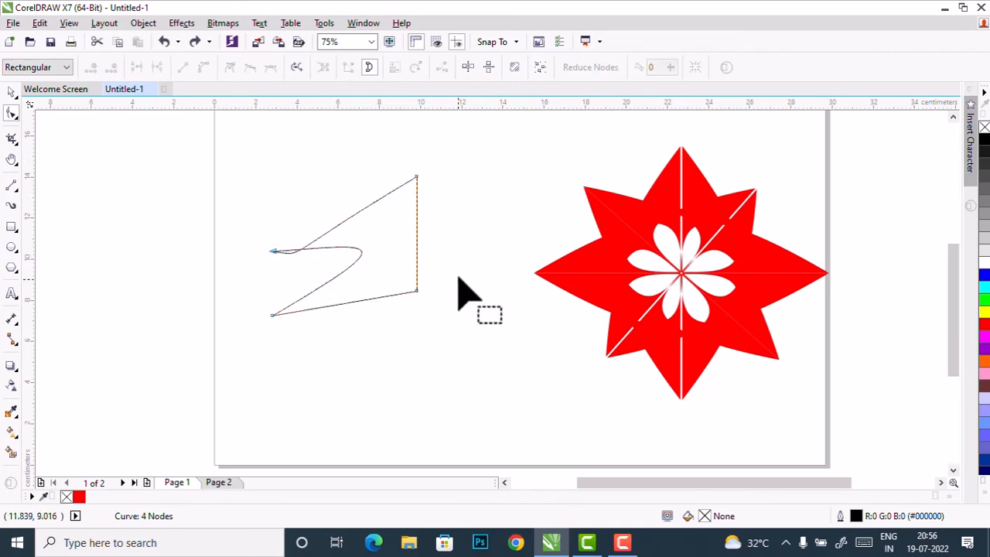
left_click_drag(452, 275, 392, 311)
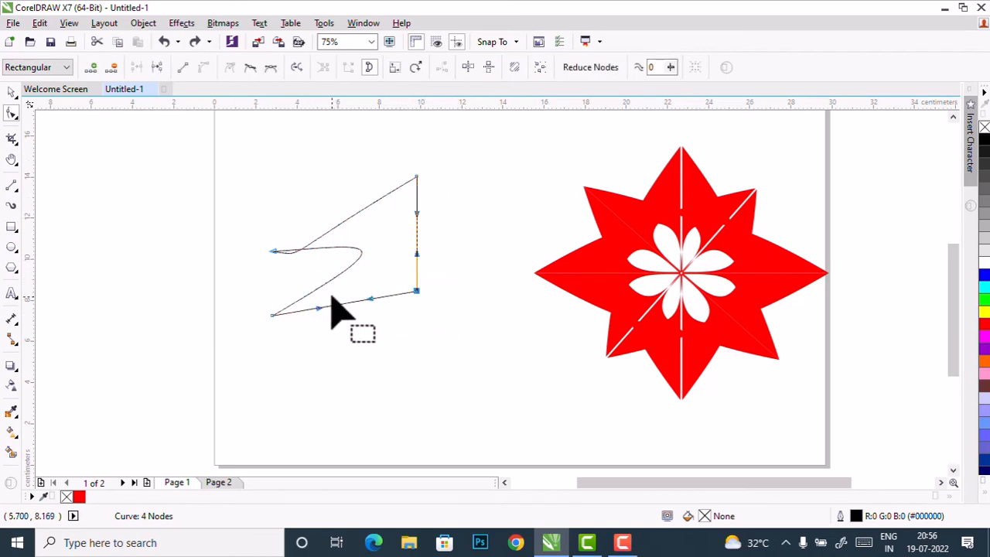
left_click_drag(254, 226, 284, 263)
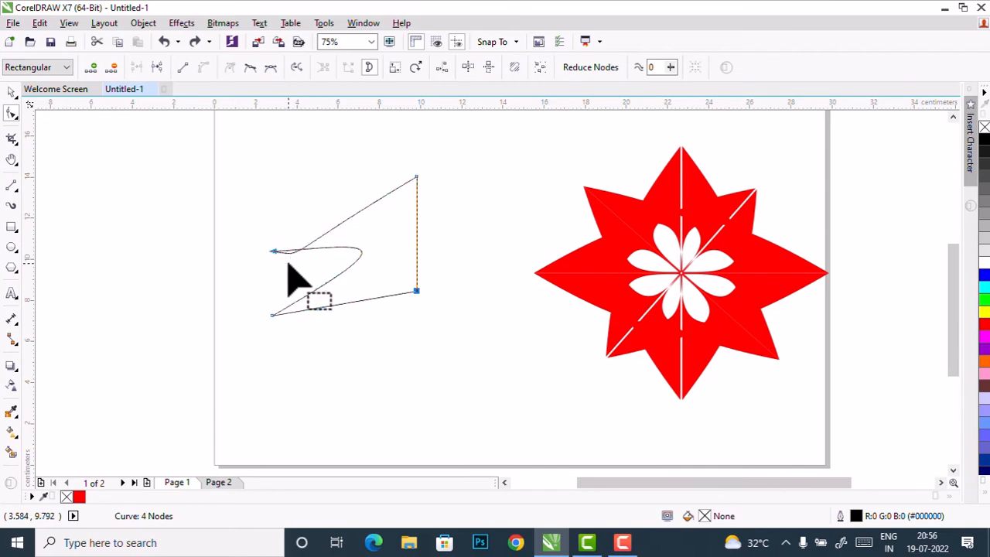
left_click(440, 68)
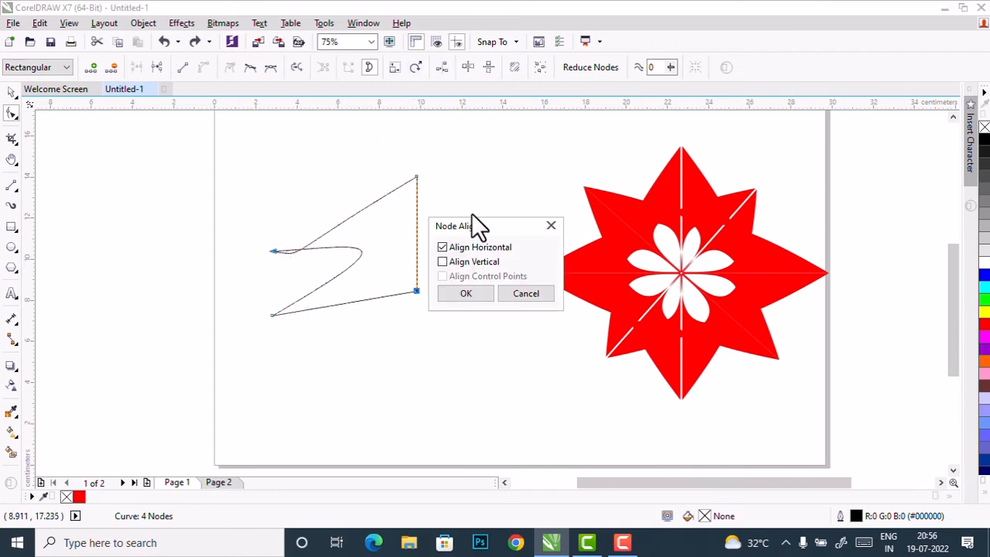
left_click(462, 294)
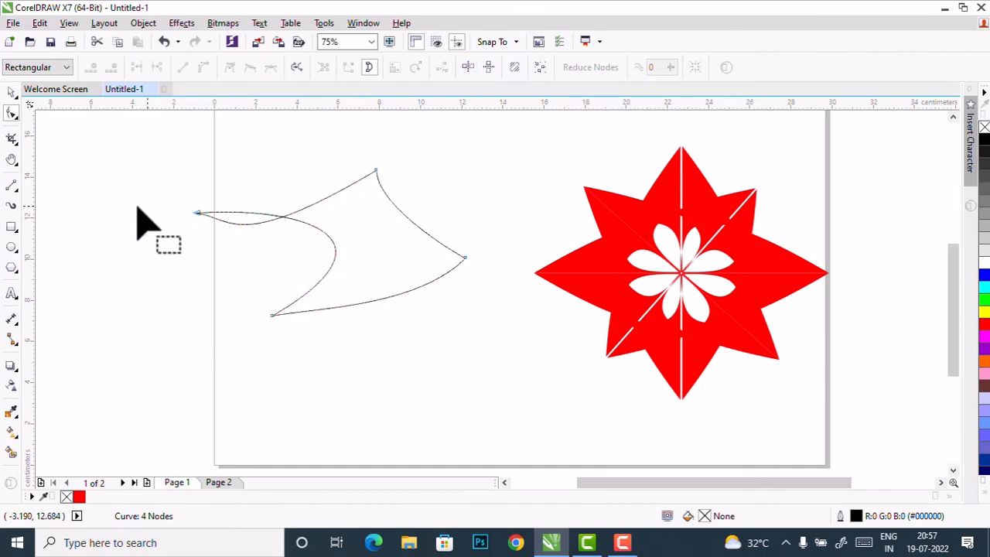
- Select all nodes of the curved outline shape beside the red star and delete it
left_click_drag(121, 138, 484, 336)
key("Delete")
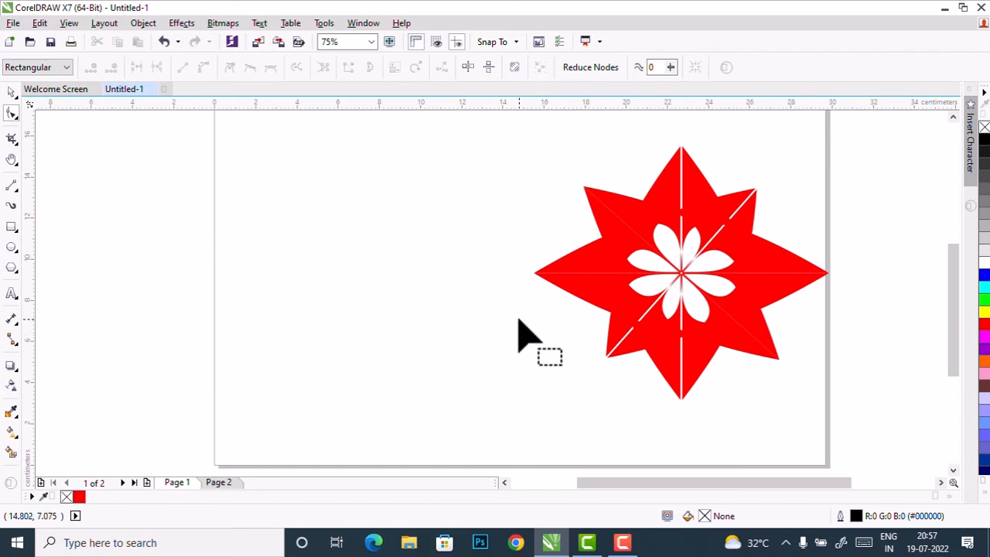
- Draw a rectangle about 9.6 × 5.7 cm beside the red star, convert it to curves and select its corner nodes with the Shape tool
left_click(11, 226)
left_click_drag(241, 188, 440, 306)
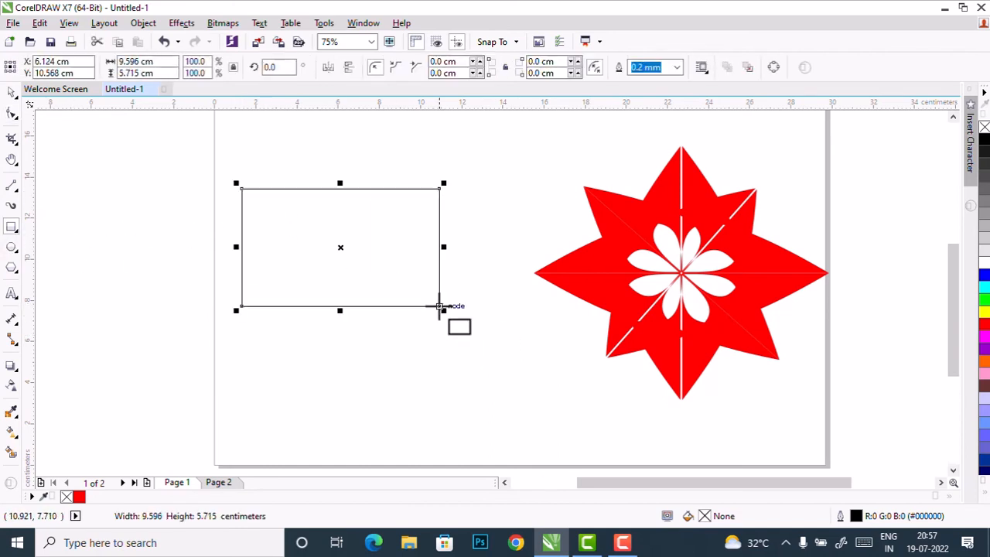
left_click(774, 72)
key("F10")
scroll(564, 144, "up", 1)
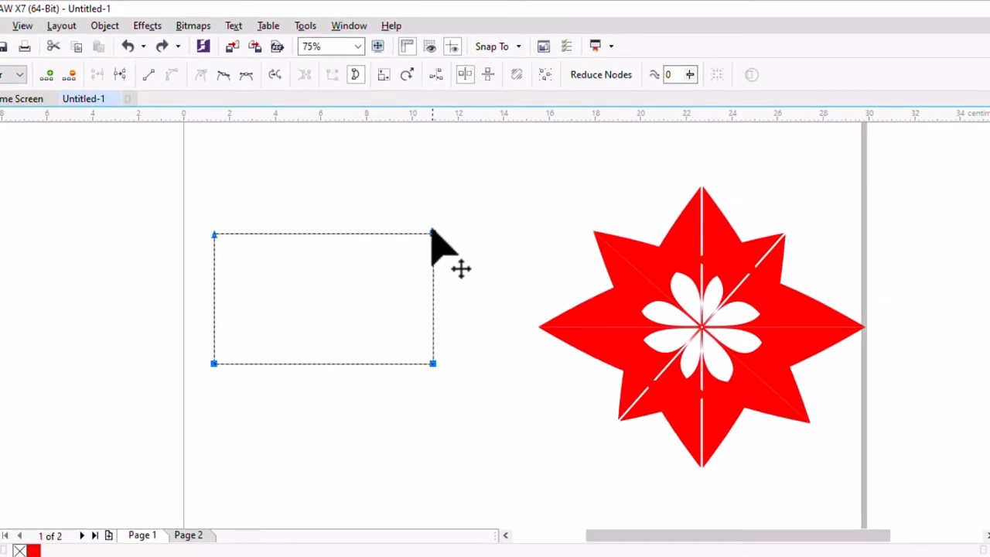
- Resize the rectangle by moving its upper-right node with Reflect Nodes Horizontally, then with Reflect Nodes Vertically also enabled
left_click_drag(432, 233, 451, 212)
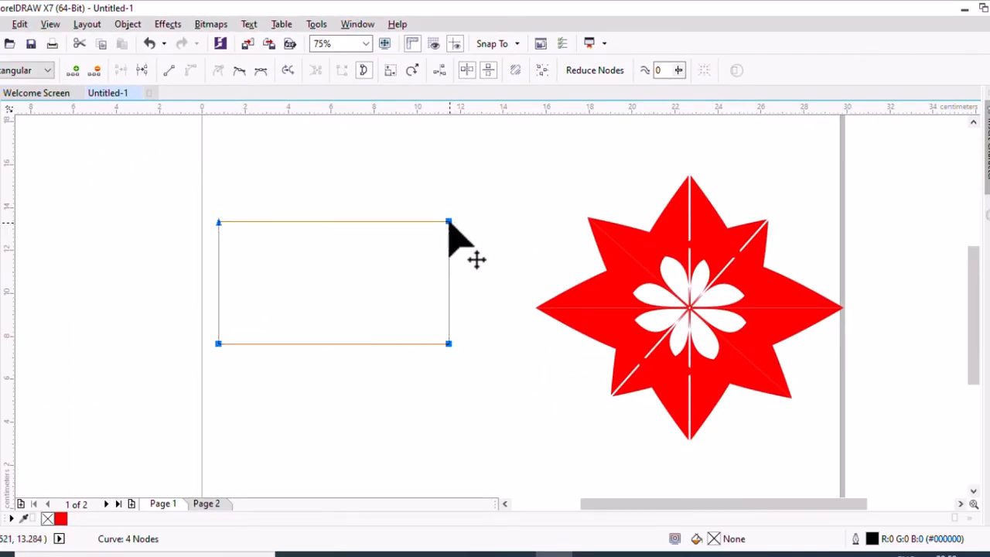
left_click_drag(448, 222, 522, 194)
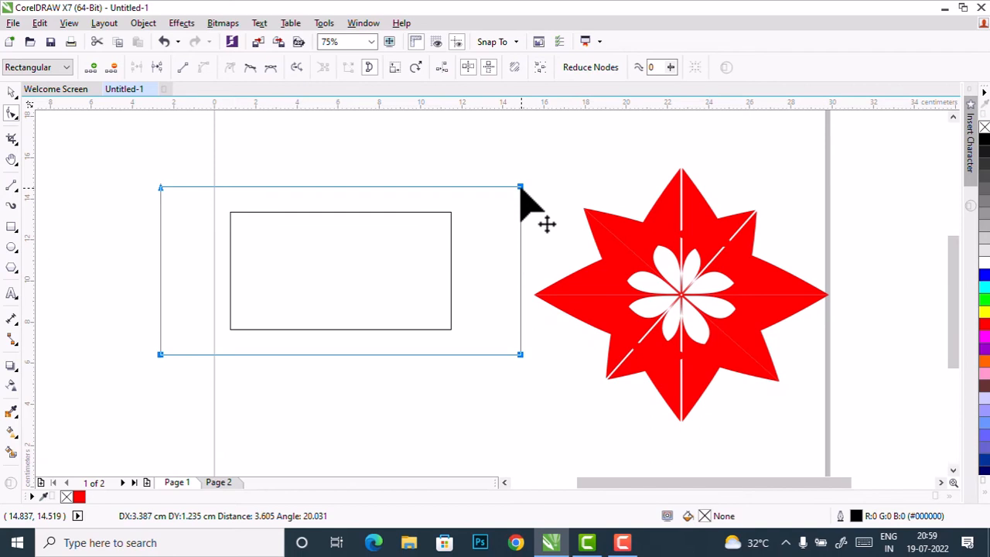
left_click_drag(520, 188, 494, 185)
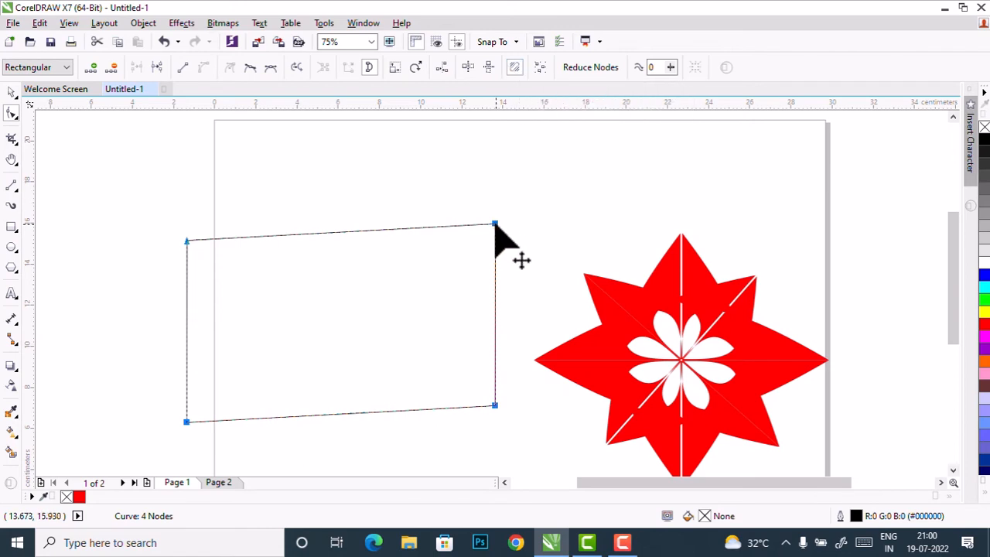
- Distort the rectangle into a slanted parallelogram by moving its selected corner nodes with Elastic Mode on
left_click_drag(495, 225, 462, 288)
left_click_drag(379, 202, 457, 185)
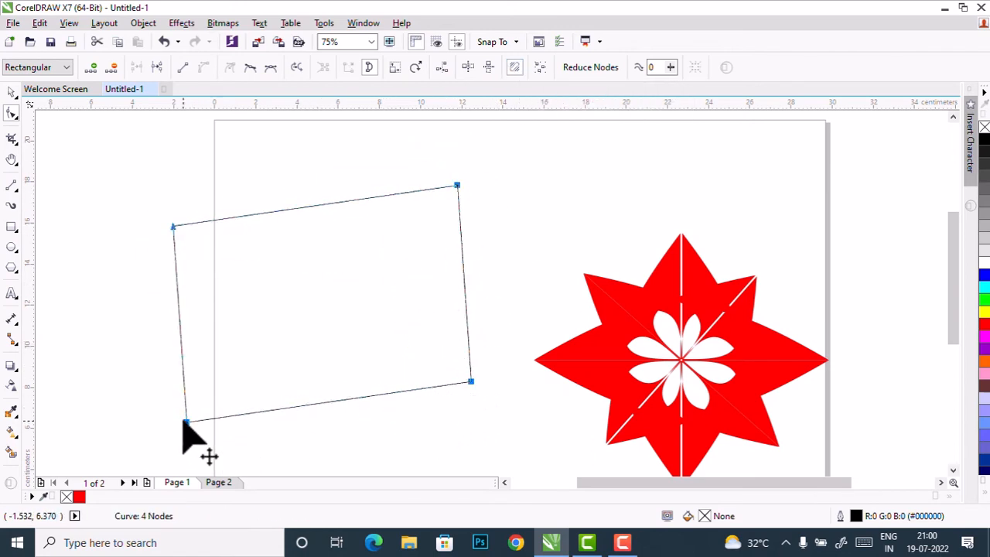
left_click(186, 423)
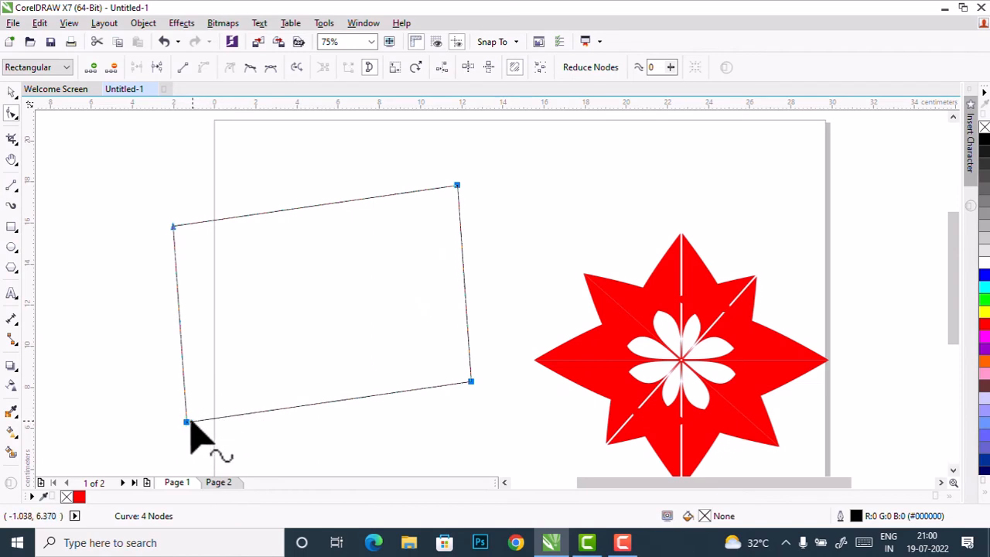
left_click_drag(186, 423, 253, 296)
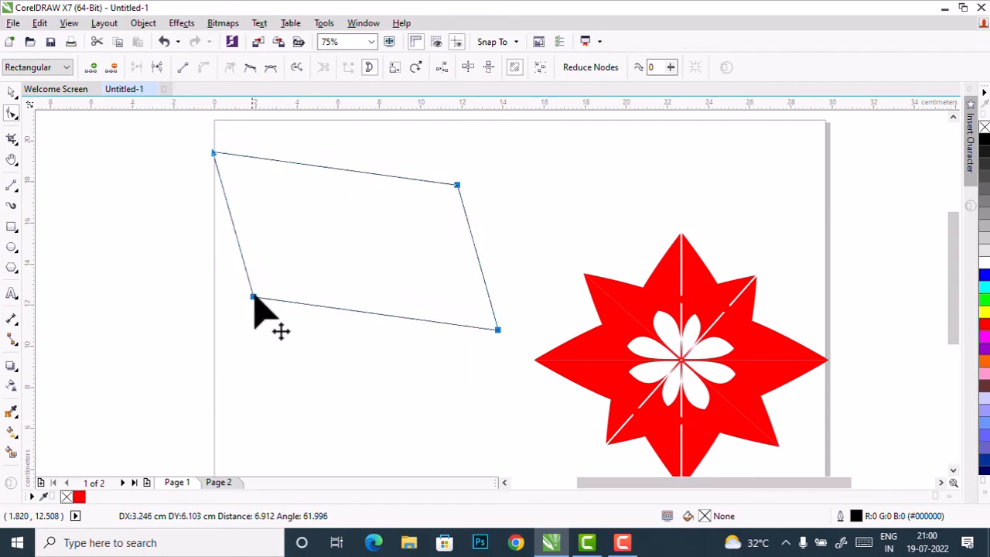
left_click_drag(498, 332, 559, 235)
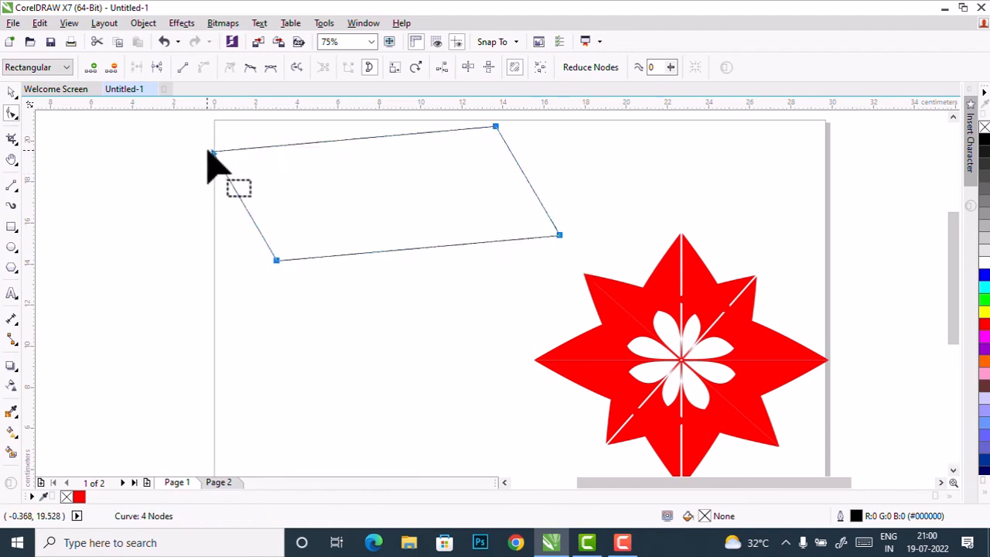
left_click_drag(213, 150, 269, 173)
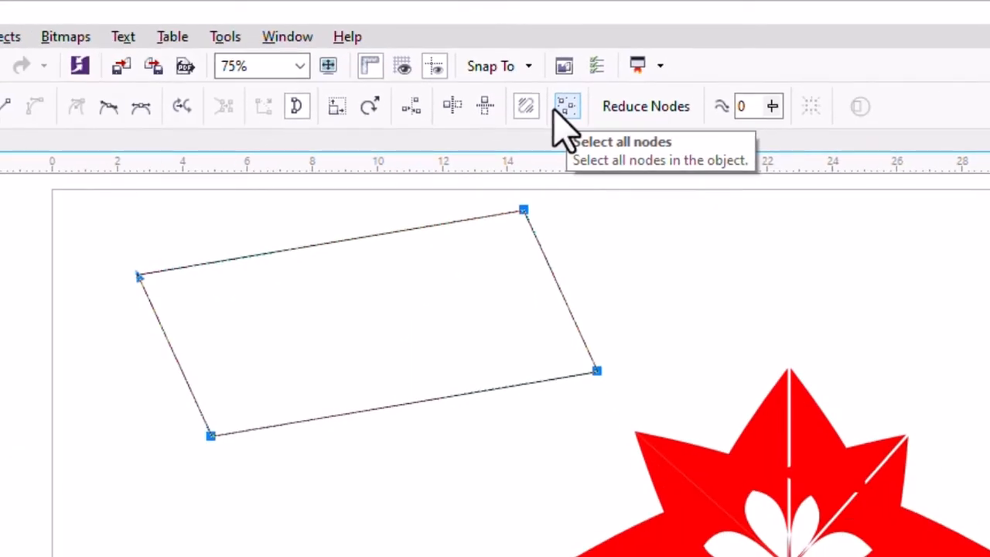
- Add a node on the parallelogram's left edge and pull it outward, and add one on the lower edge and pull it downward
left_click(558, 106)
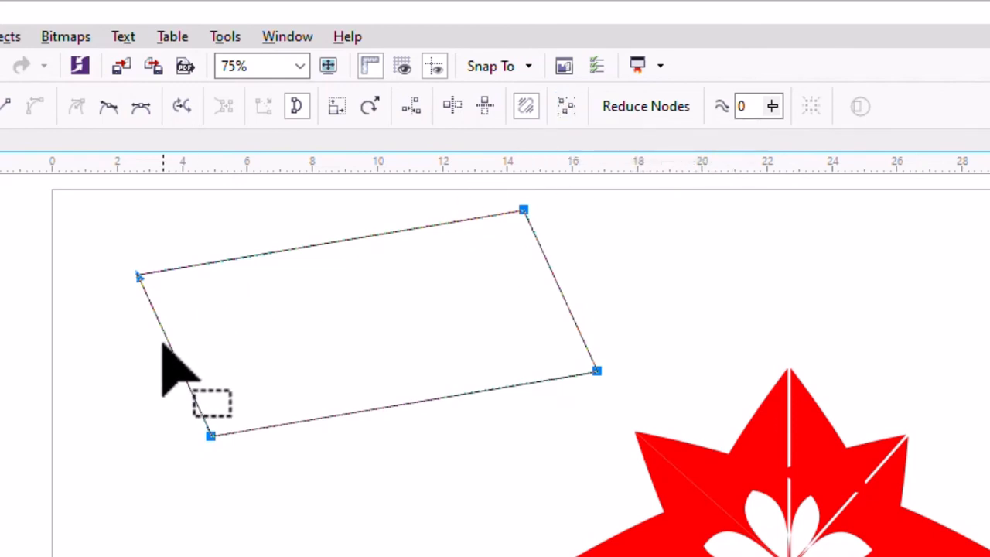
double_click(167, 341)
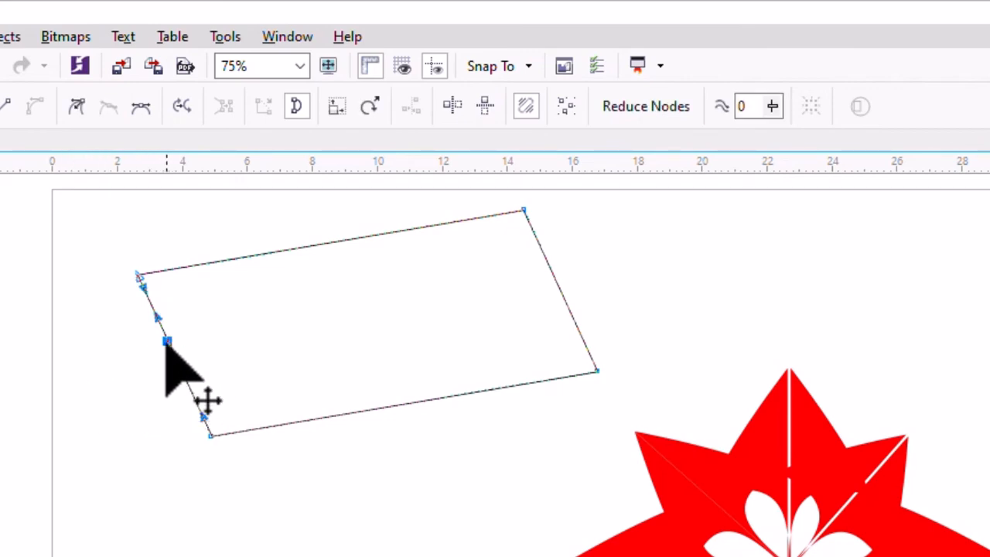
left_click_drag(167, 341, 6, 389)
left_click(432, 398)
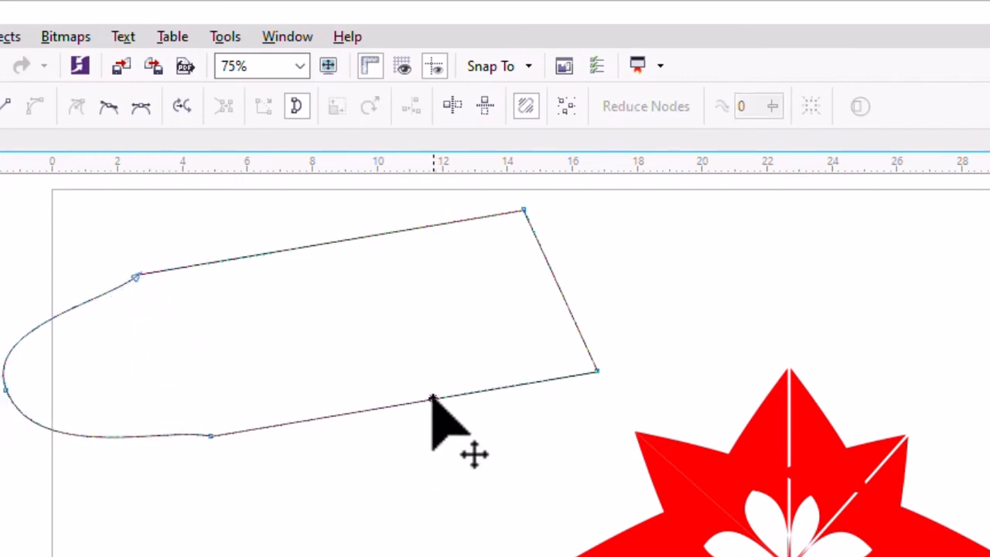
double_click(431, 398)
left_click_drag(431, 398, 431, 518)
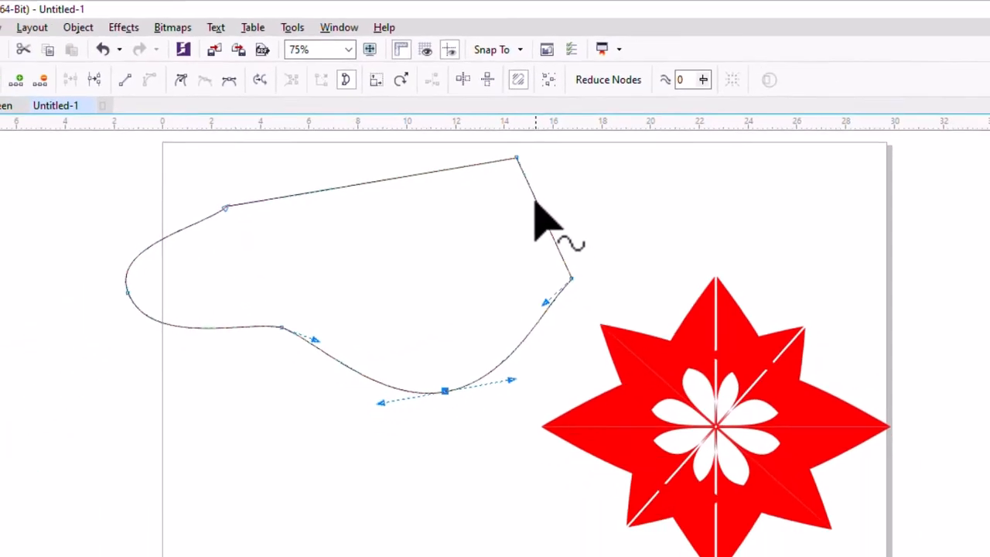
- Add a node on the shape's right edge and one on its upper edge, and pull both inward to form concave curves
double_click(532, 193)
left_click_drag(532, 193, 442, 207)
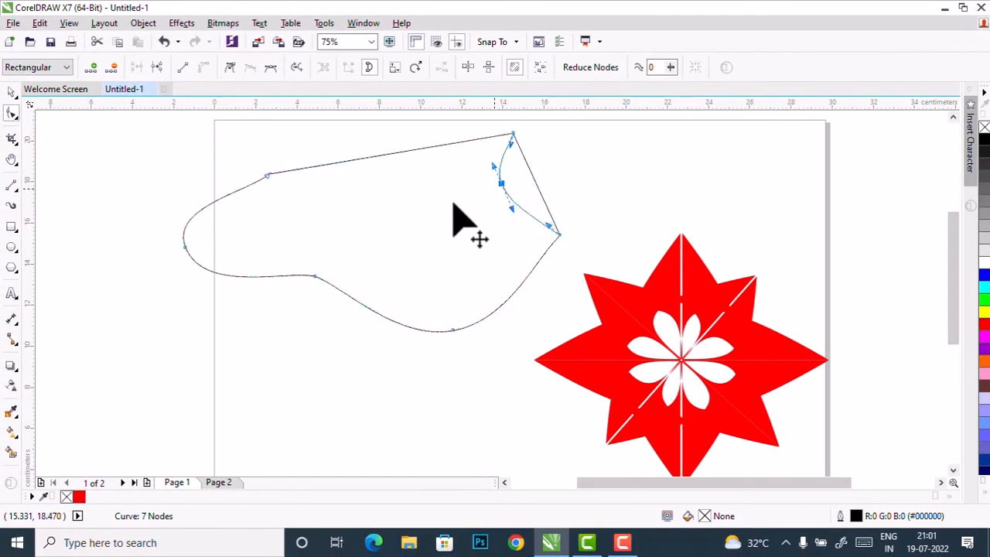
left_click(368, 155)
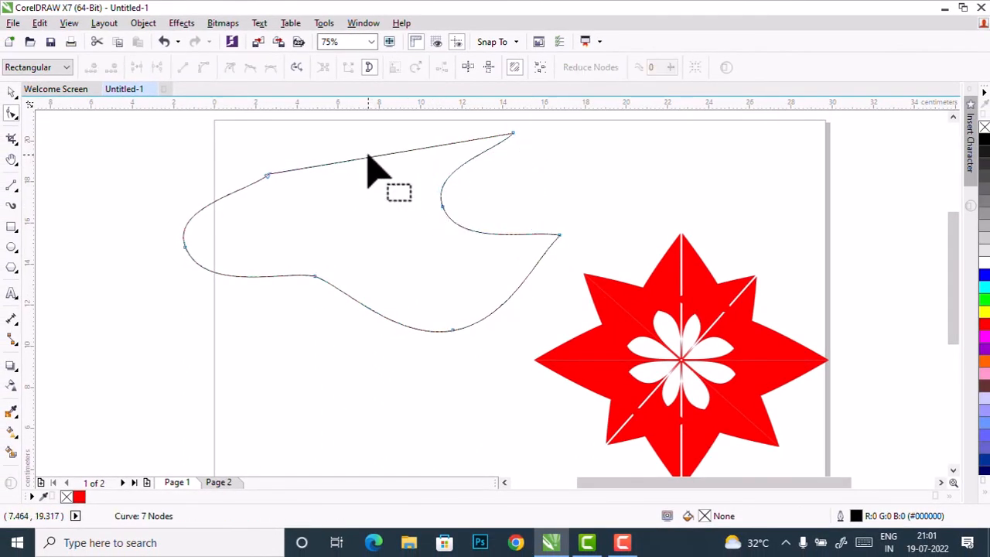
double_click(368, 155)
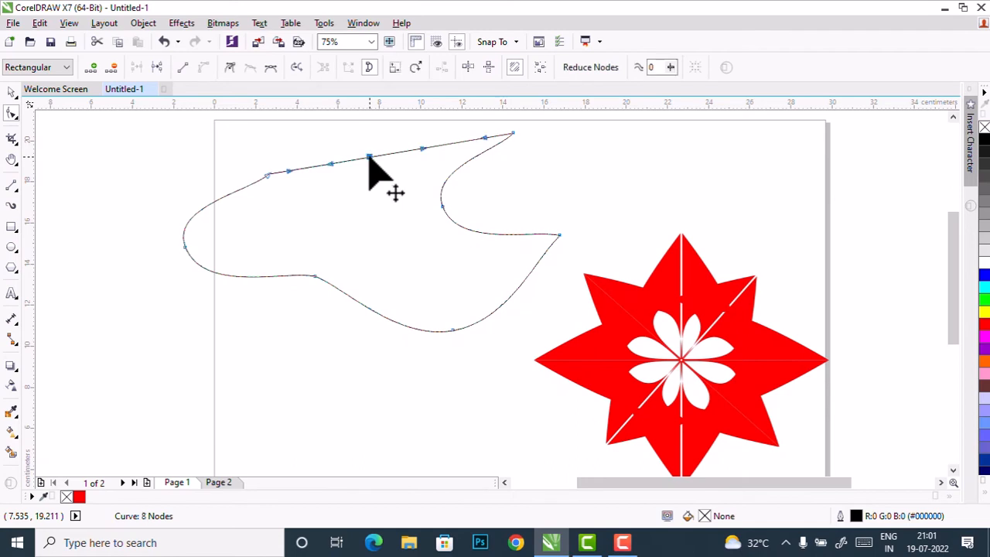
left_click_drag(368, 155, 320, 207)
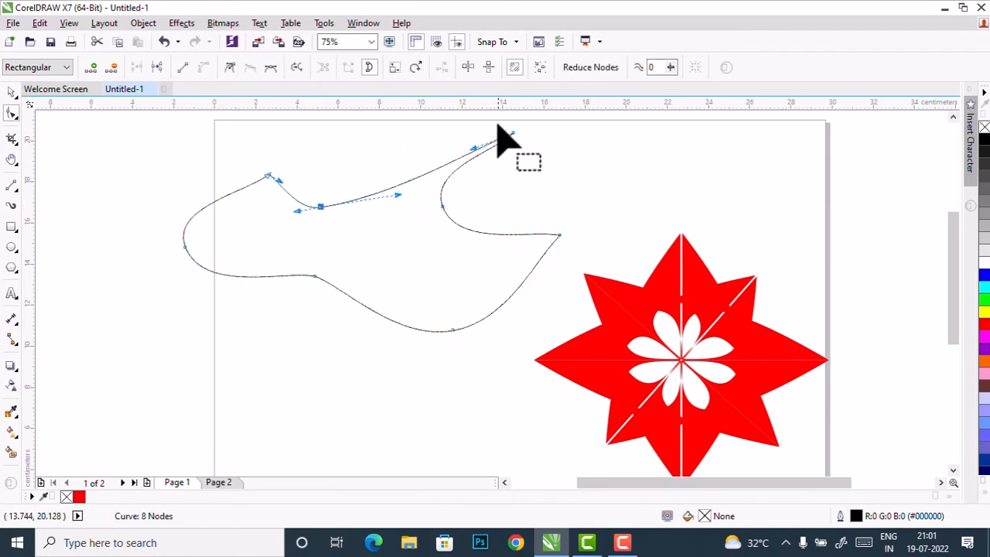
- Select all nodes of the curved shape, apply Reduce Nodes and raise the Curve Smoothness to its maximum
left_click(537, 66)
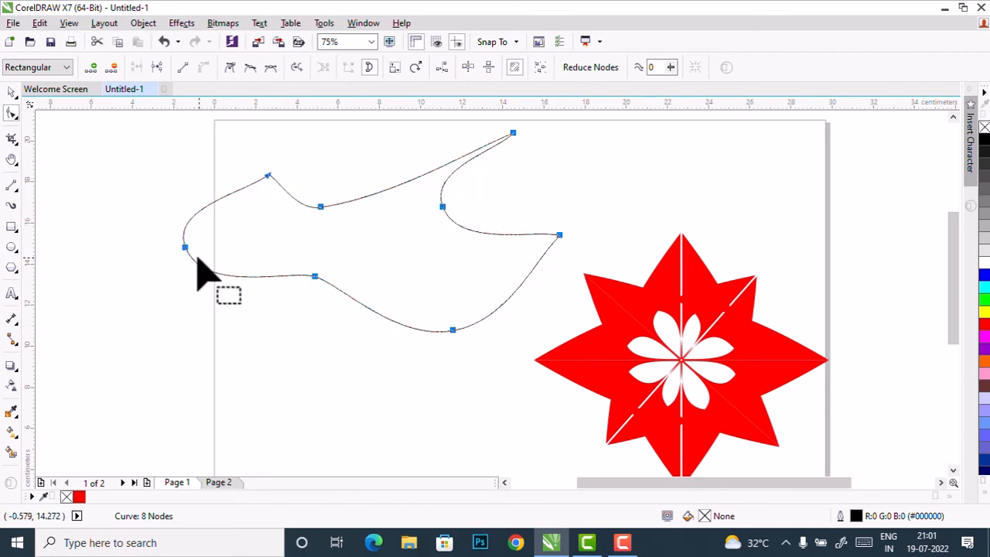
left_click(588, 67)
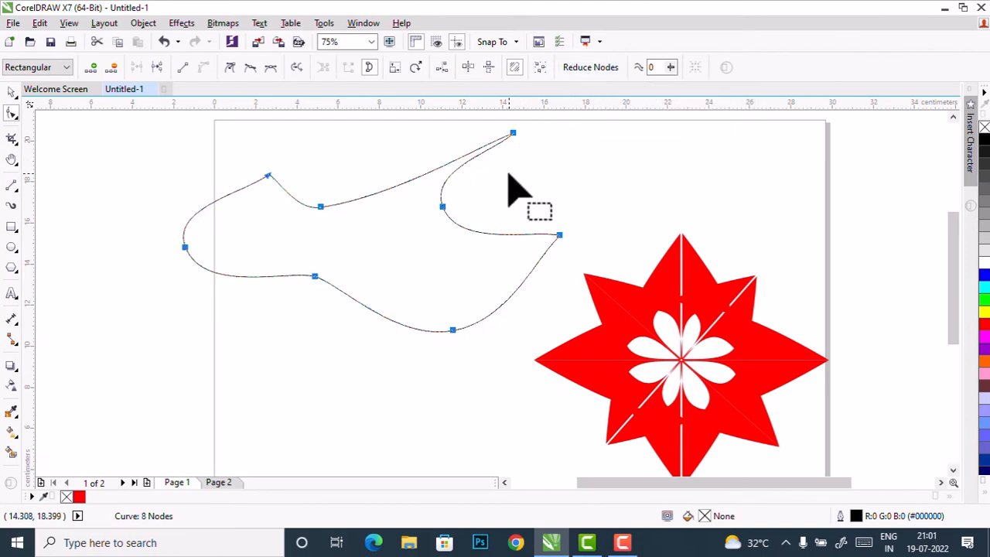
left_click(670, 67)
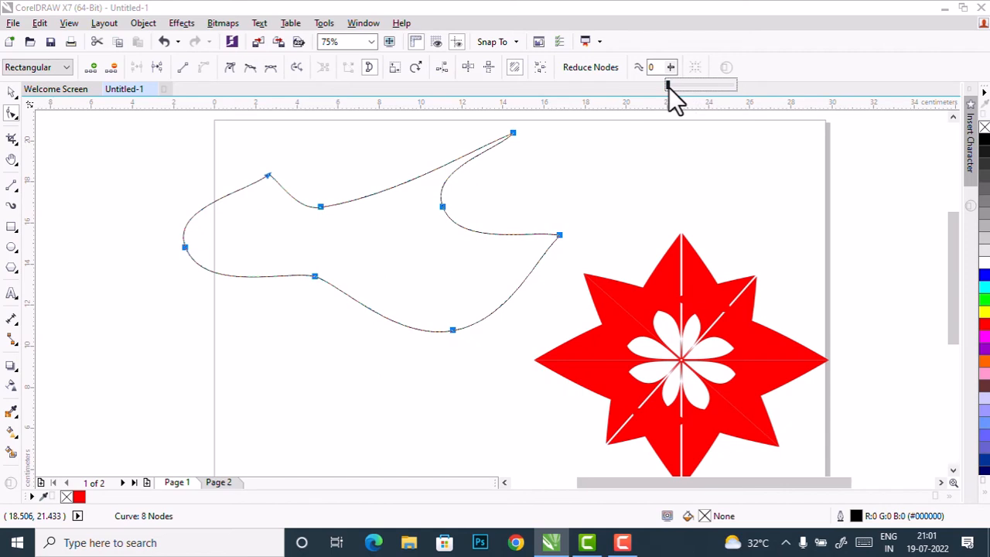
left_click_drag(699, 86, 750, 96)
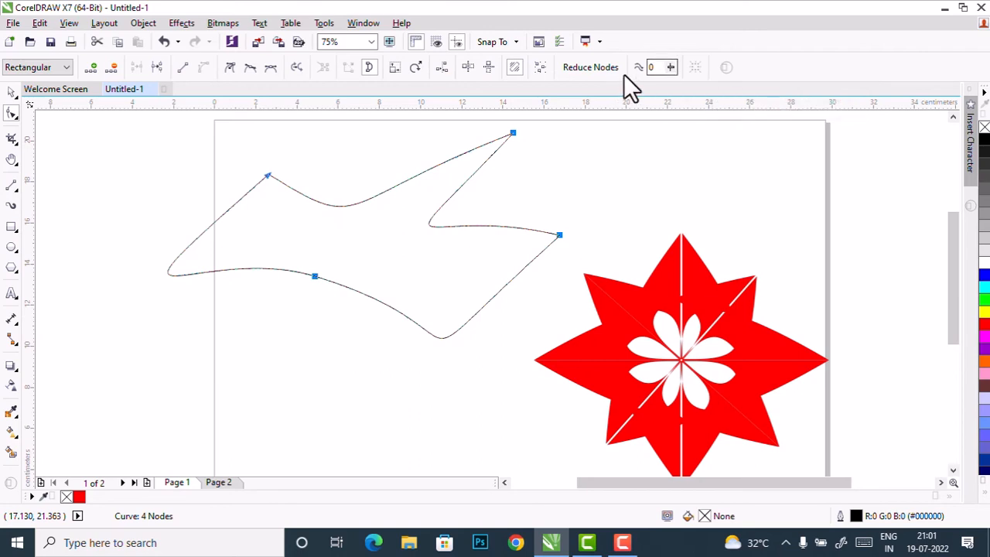
left_click(617, 294)
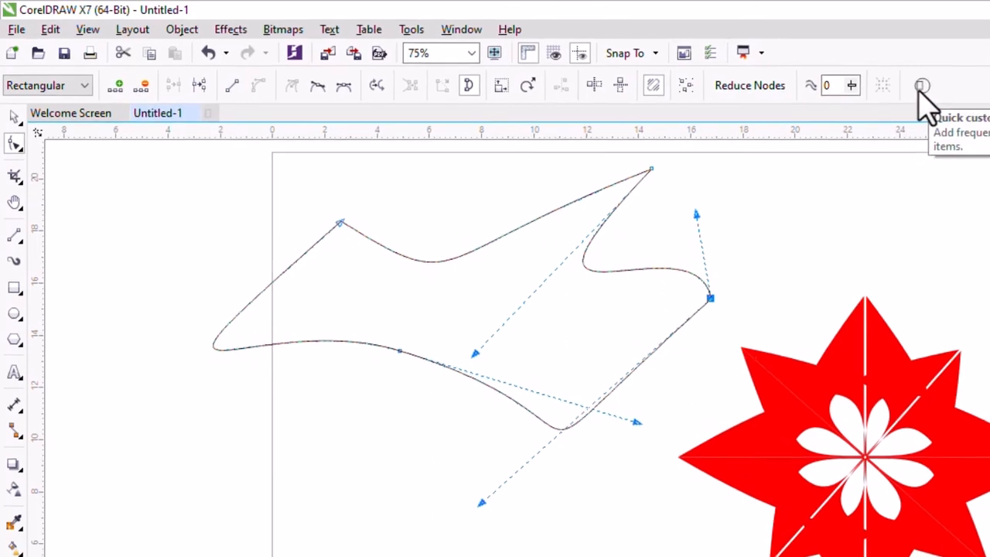
- Hide the Bounding Box item from the Shape tool's property bar through Quick customize
left_click(839, 79)
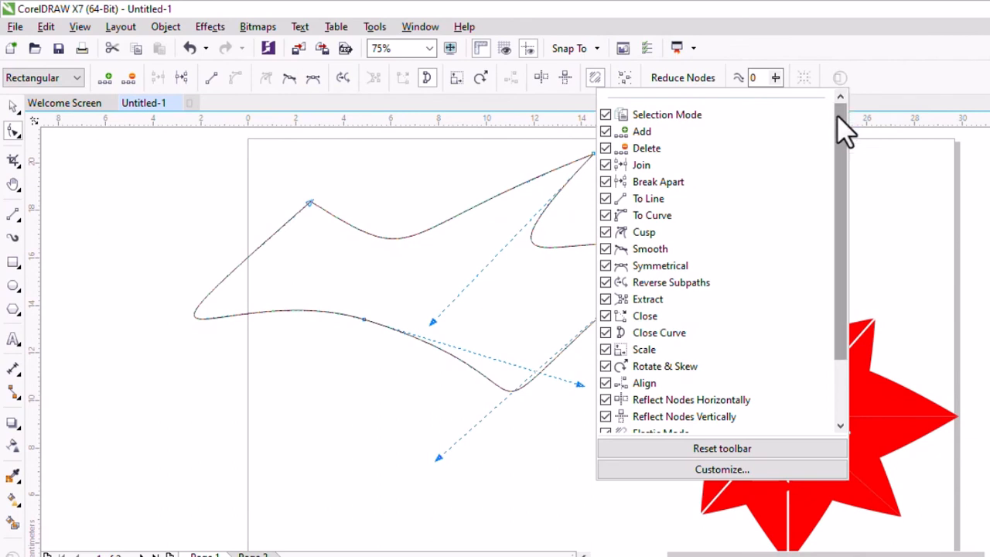
left_click_drag(845, 122, 846, 228)
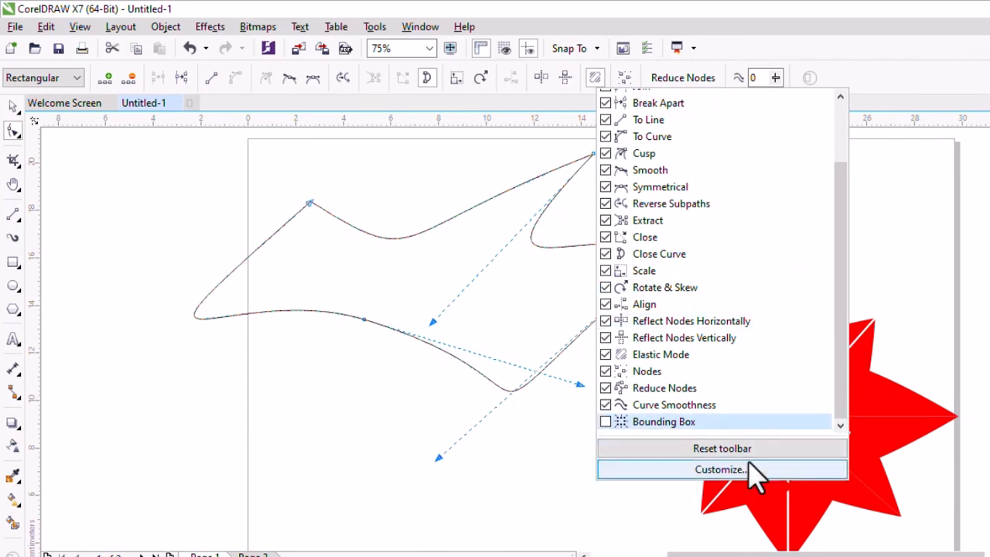
left_click(916, 290)
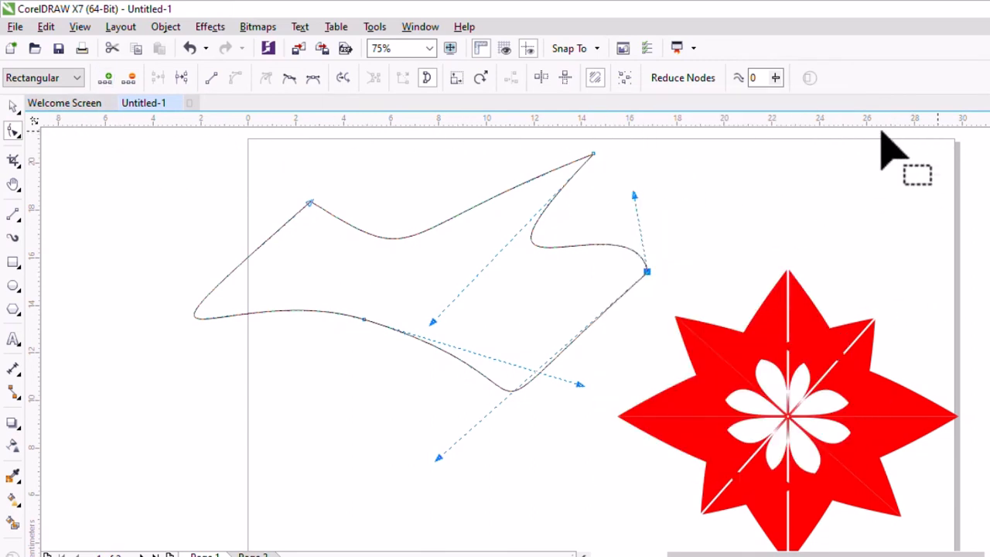
- Hide Cusp, Smooth, Reverse Subpaths, Close and Close Curve from the Shape tool's property bar
left_click(809, 77)
left_click(574, 232)
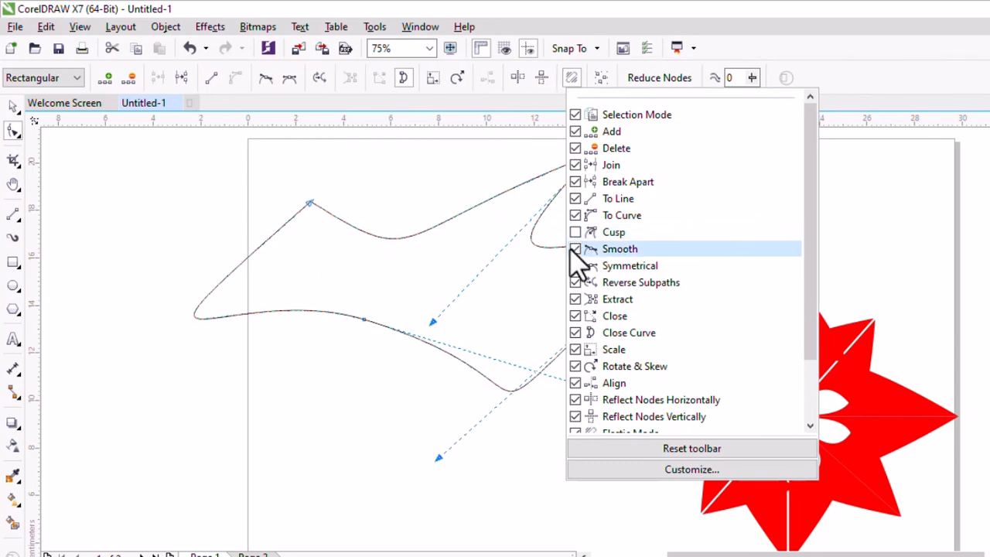
left_click(574, 248)
left_click(574, 282)
left_click(574, 315)
left_click(575, 332)
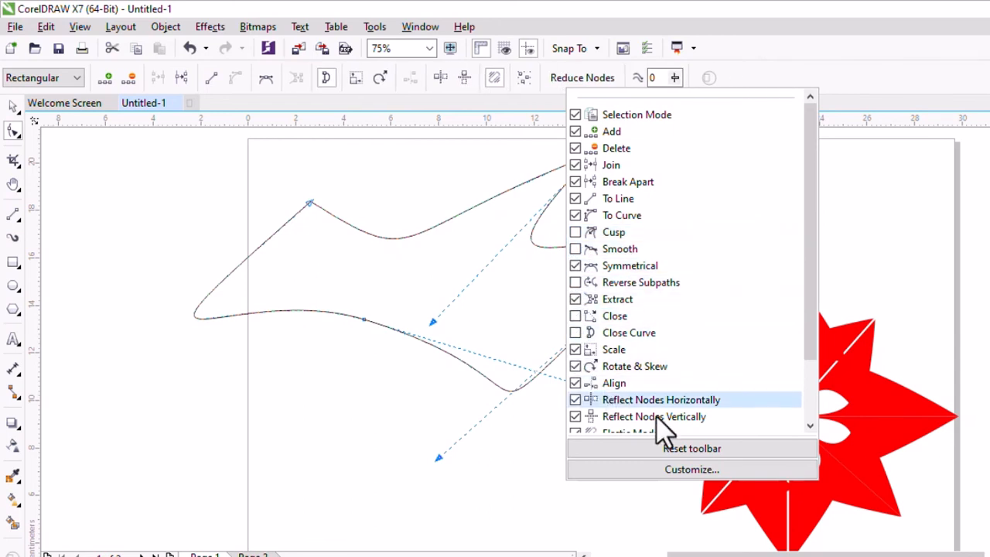
left_click(884, 261)
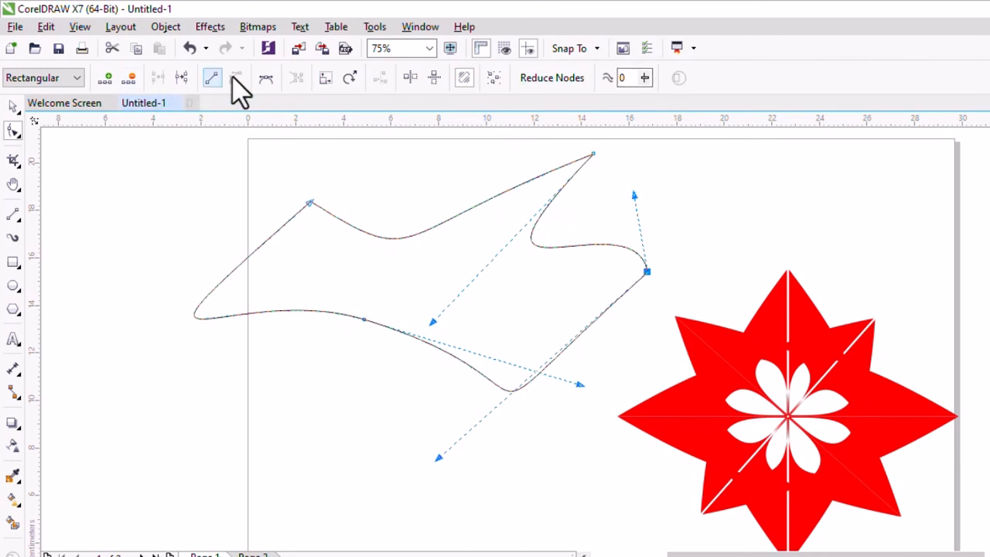
- Reset the property bar to its default application settings
left_click(677, 78)
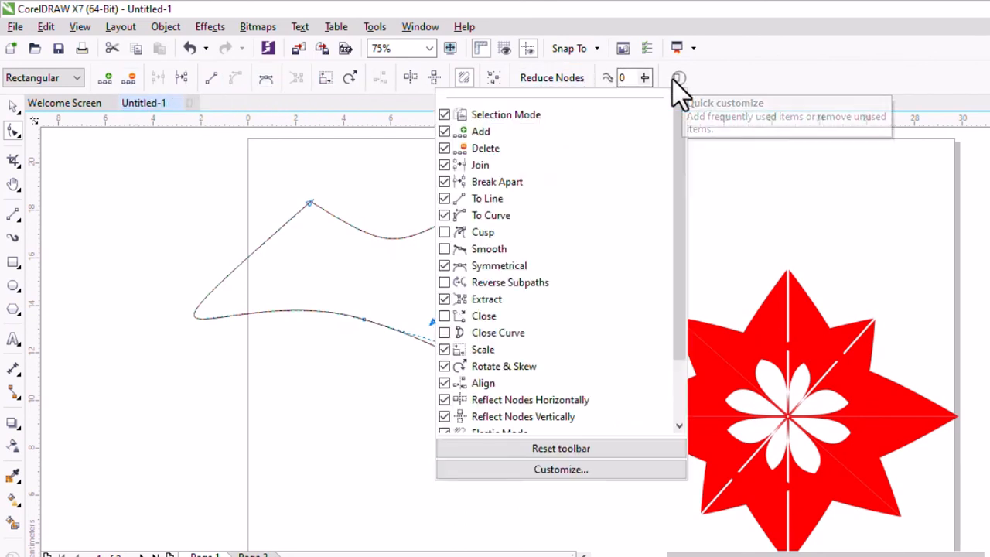
left_click(576, 450)
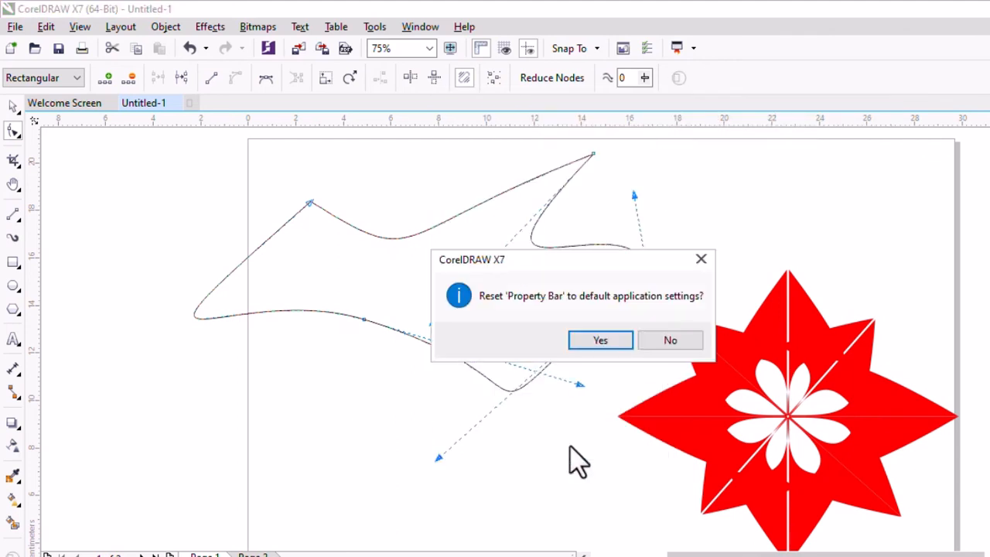
left_click(600, 341)
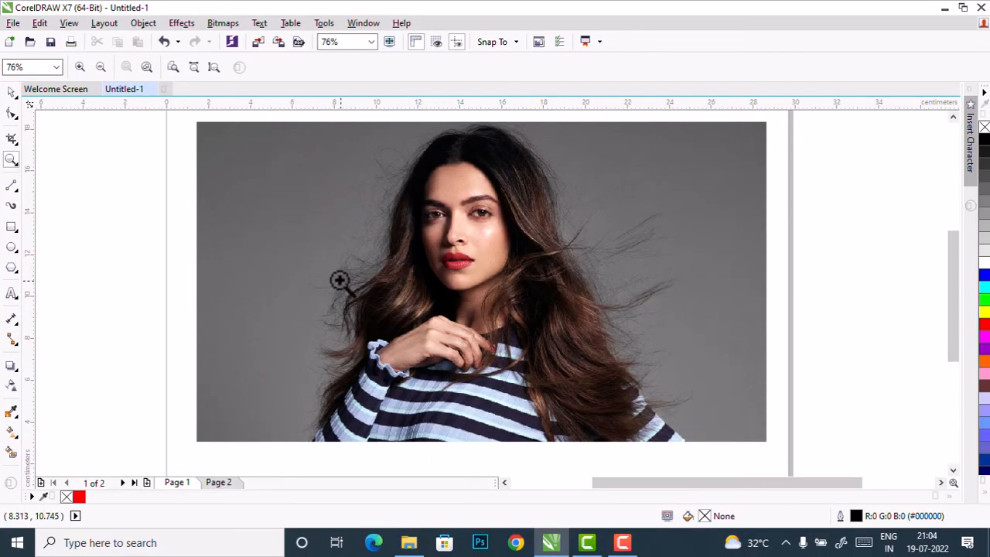
- Select the portrait photo on the page and lock it as an object
left_click(13, 92)
left_click(432, 352)
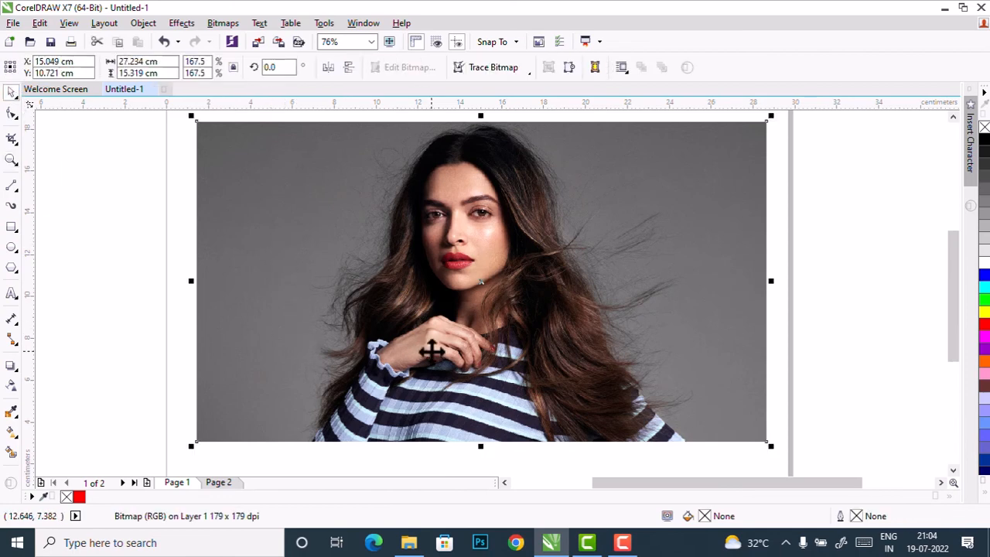
right_click(616, 139)
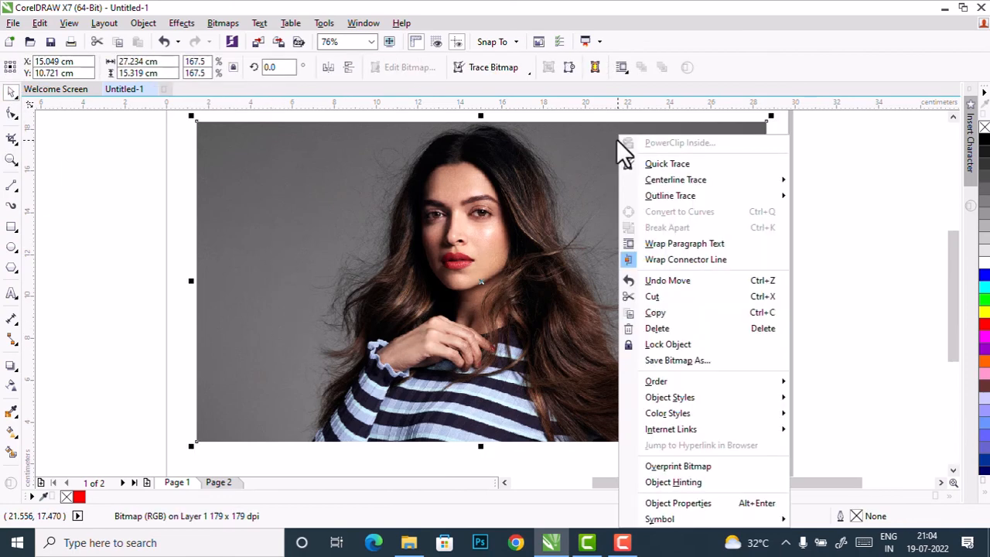
left_click(662, 345)
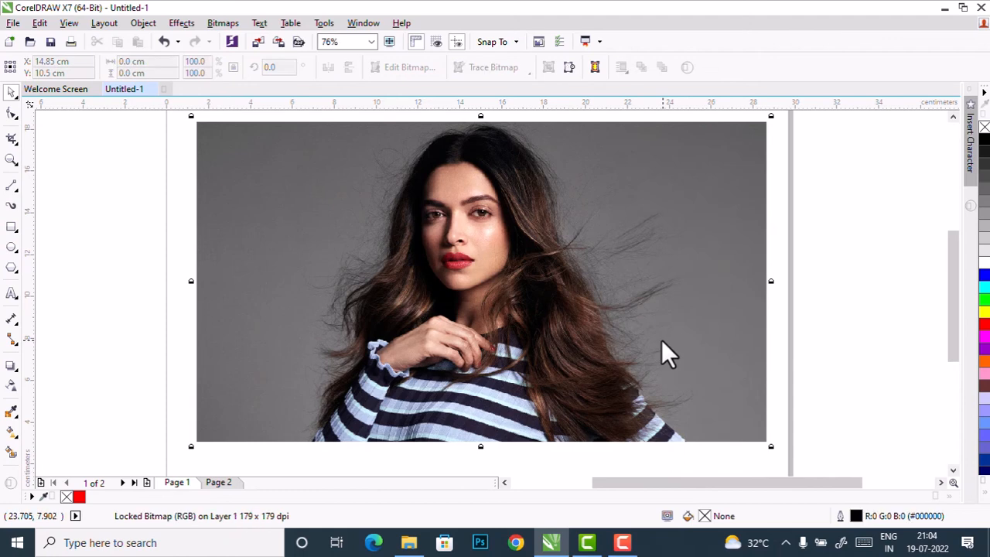
- Draw a rectangle about 5.9 × 10.6 cm over the woman's face and upper body in the locked photo
key("Escape")
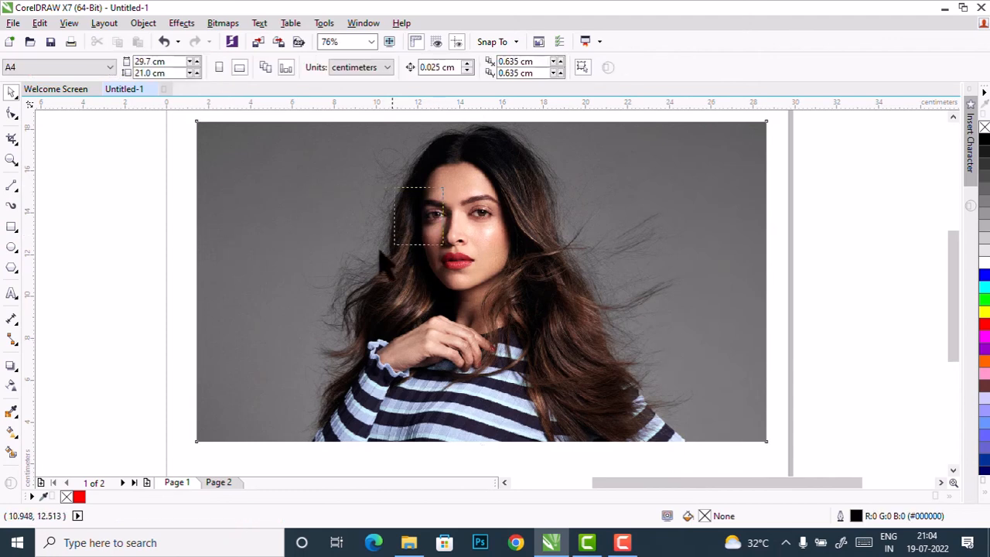
left_click(12, 185)
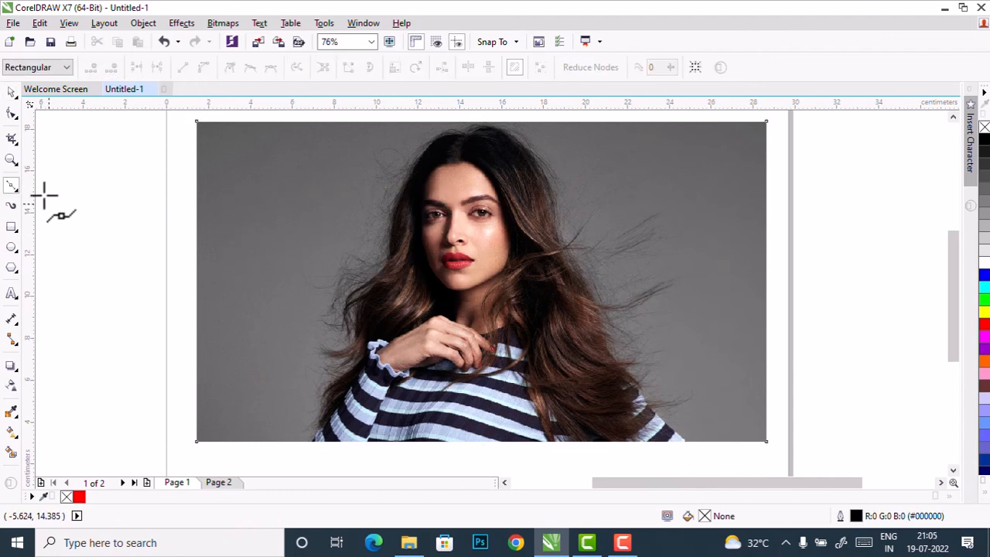
left_click(10, 225)
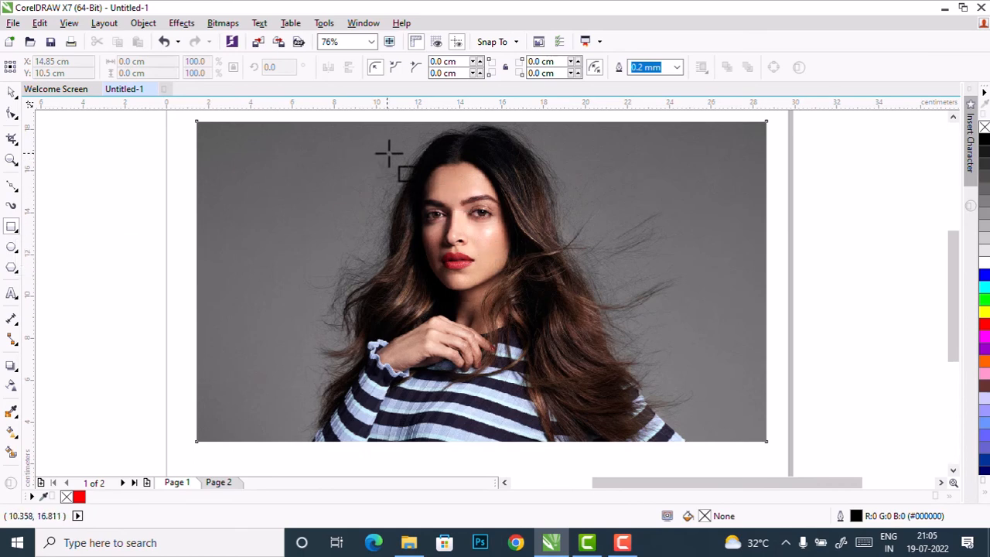
left_click_drag(420, 159, 543, 381)
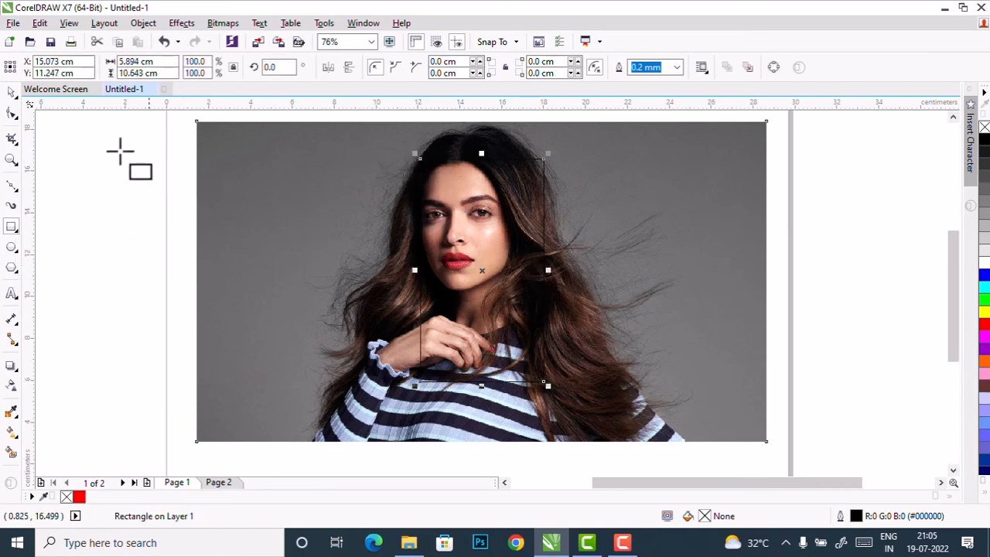
- Convert the rectangle to curves and give it a white outline
left_click(771, 70)
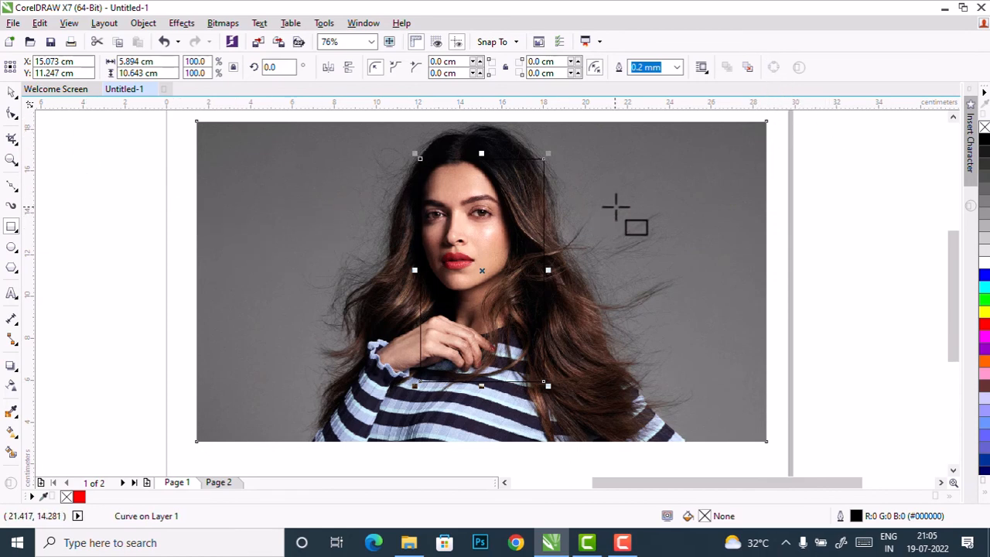
right_click(981, 263)
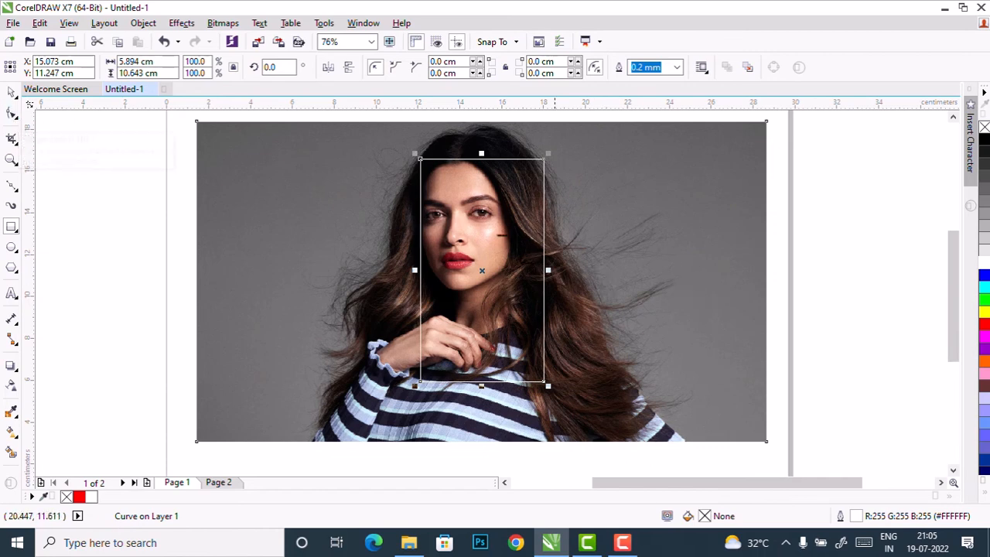
- Reposition the four corner nodes with the Shape tool, two beside the head and two at the photo's lower edge beside the shoulders
left_click(11, 114)
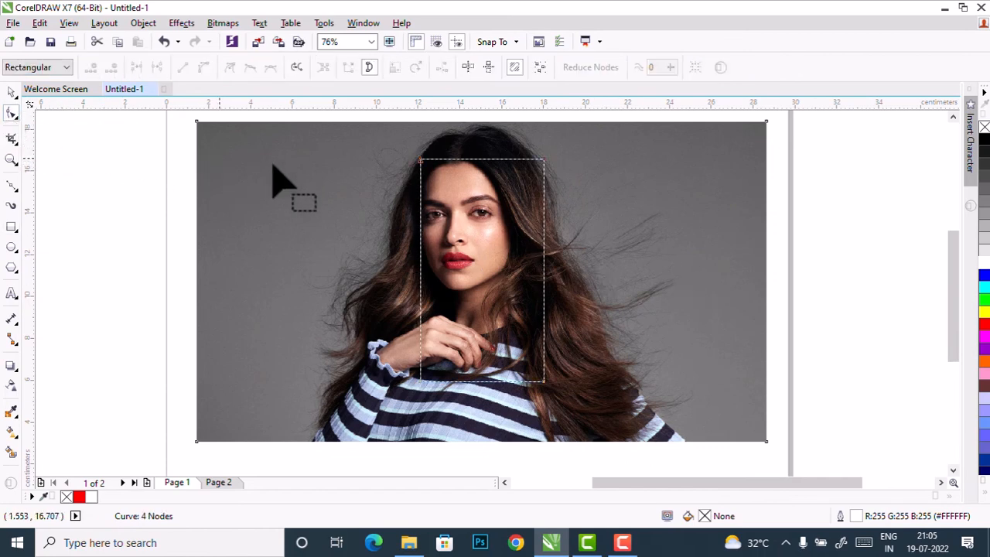
left_click_drag(421, 161, 409, 173)
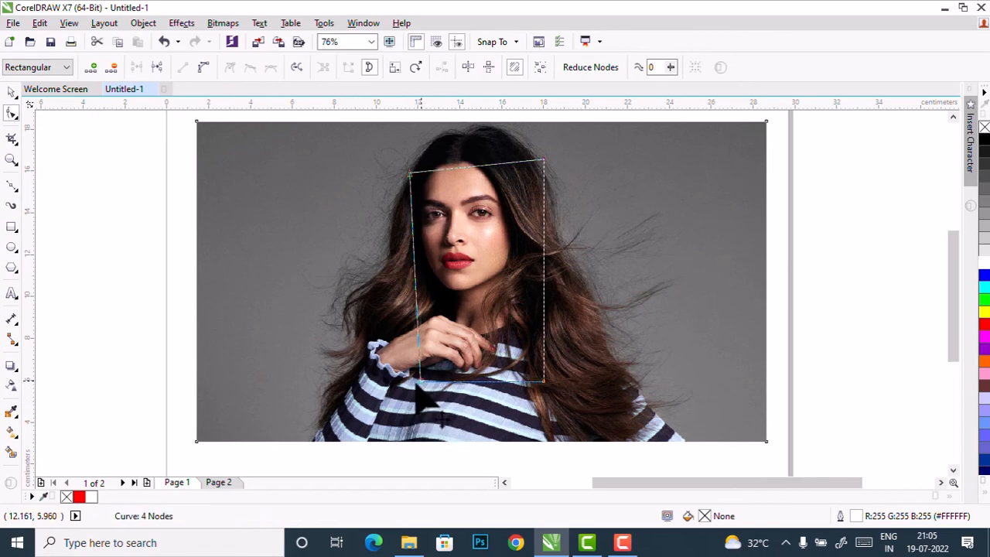
left_click_drag(418, 382, 310, 440)
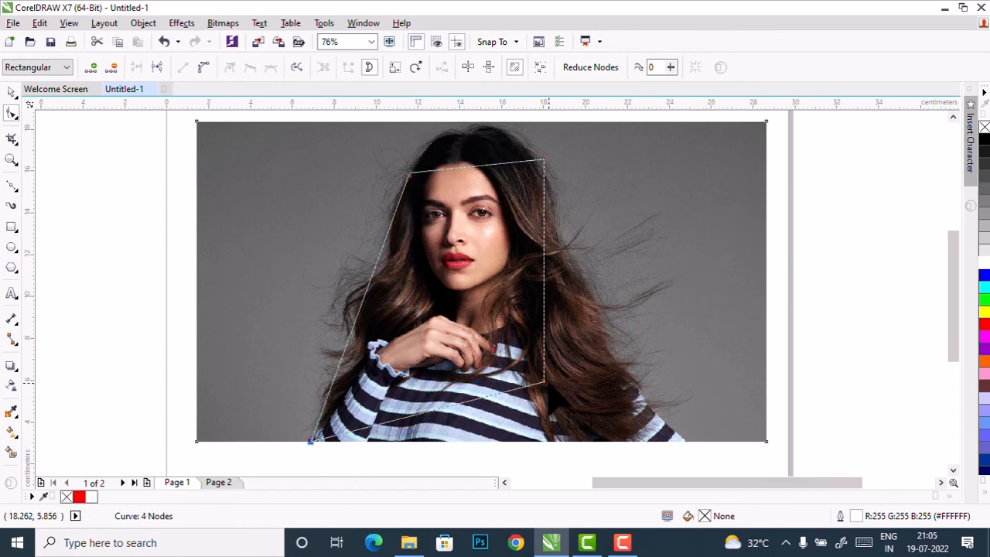
left_click_drag(544, 381, 687, 440)
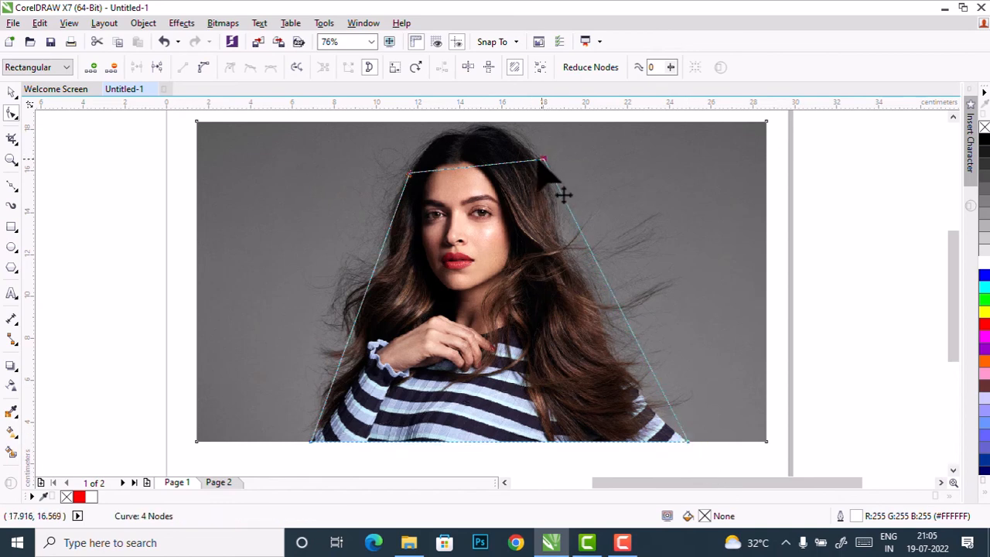
left_click_drag(543, 160, 522, 145)
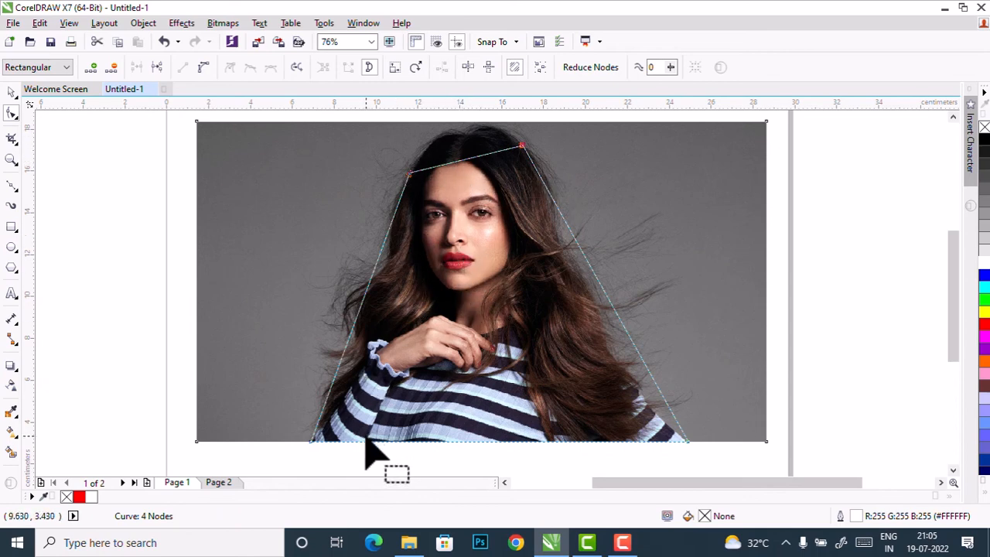
- Add two nodes along each slanted side of the outline, at the upper and lower hair levels
double_click(379, 253)
left_click(634, 347)
left_click(634, 348)
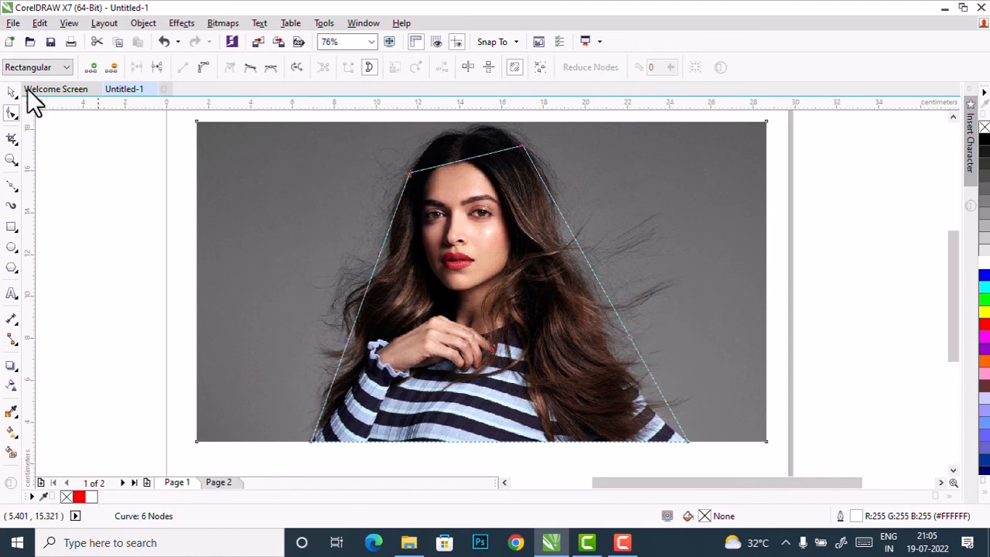
left_click(92, 68)
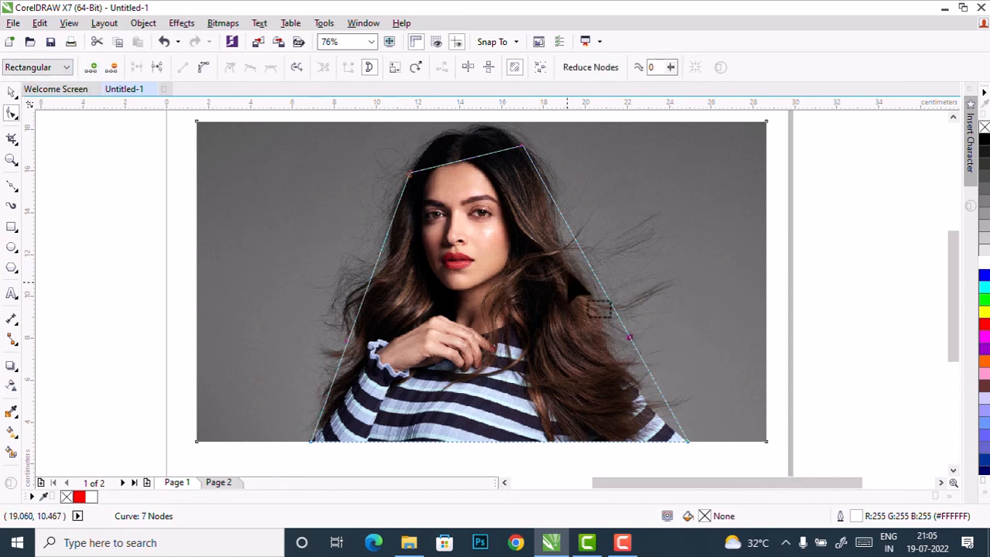
left_click(568, 231)
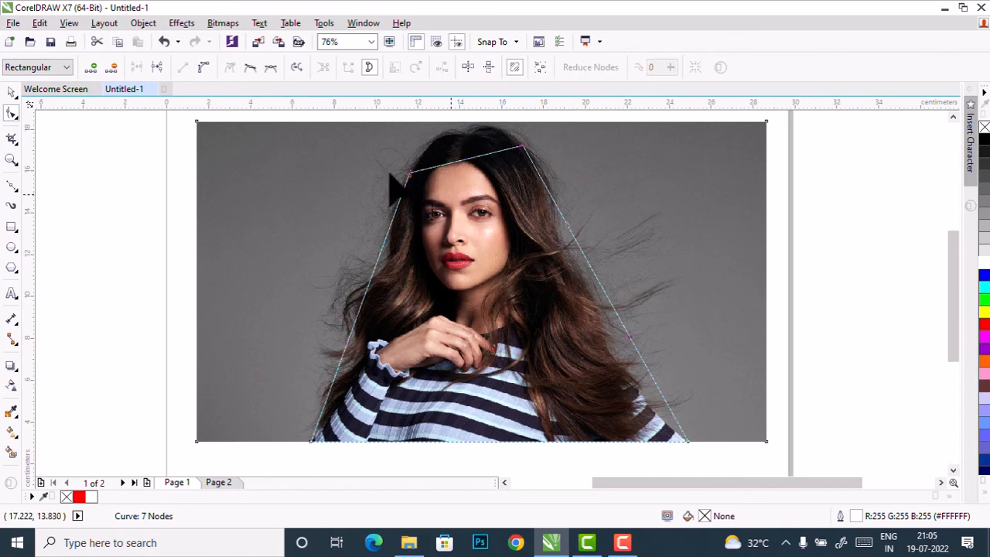
left_click(90, 69)
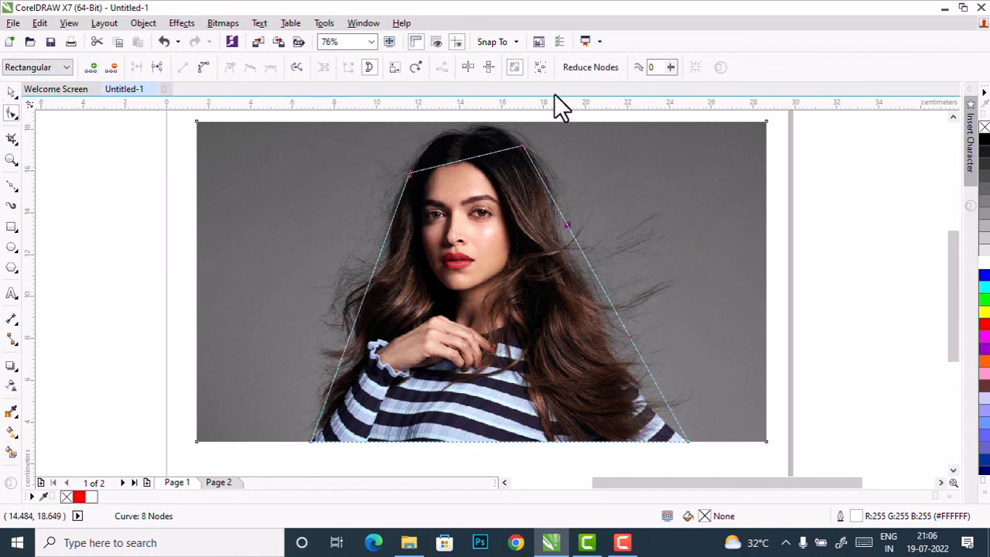
- Convert the segments at all nodes to curves and bend the uppermost segment around the crown of the head
left_click(540, 66)
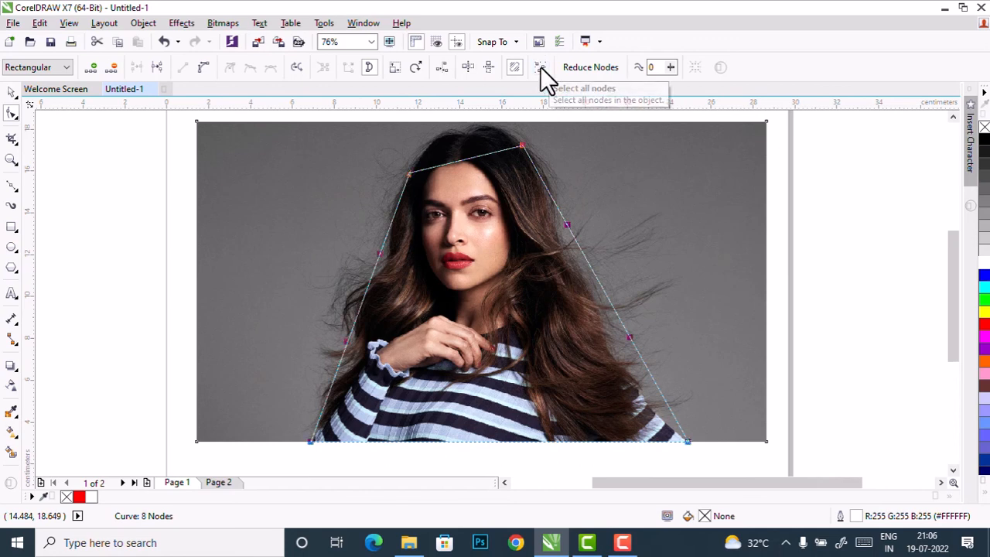
left_click(201, 67)
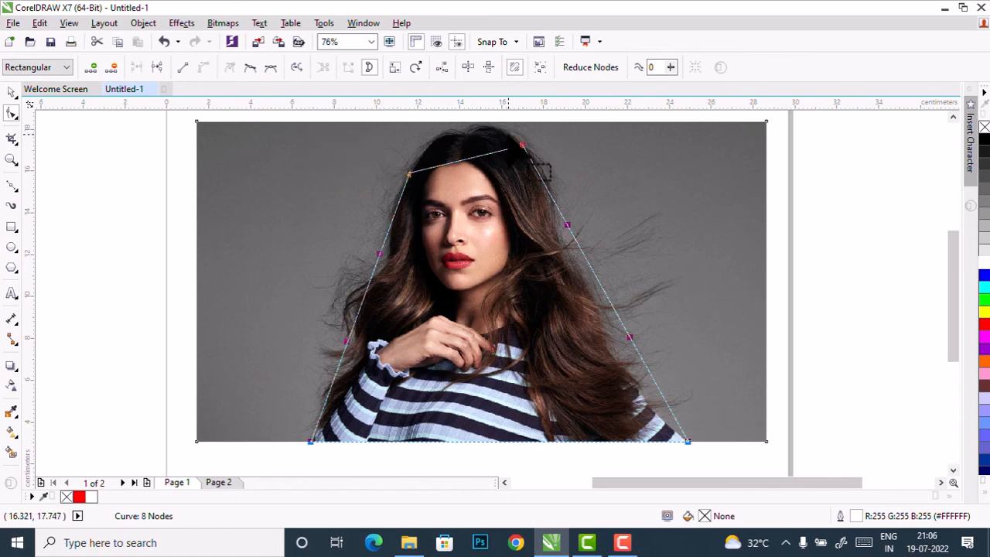
left_click_drag(508, 135, 541, 175)
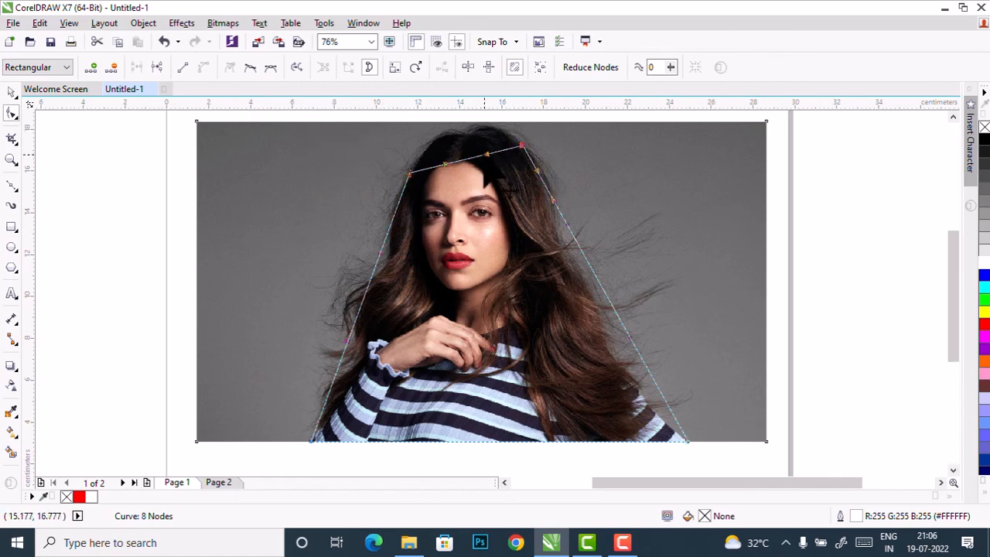
mouse_move(485, 154)
left_mouse_down()
mouse_move(479, 122)
mouse_move(480, 143)
left_mouse_up()
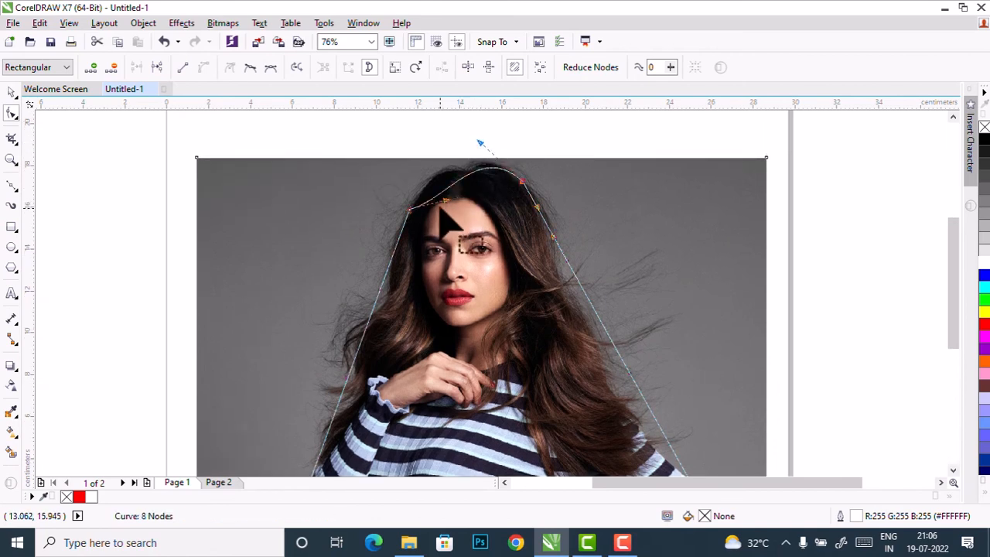
left_click_drag(459, 205, 473, 168)
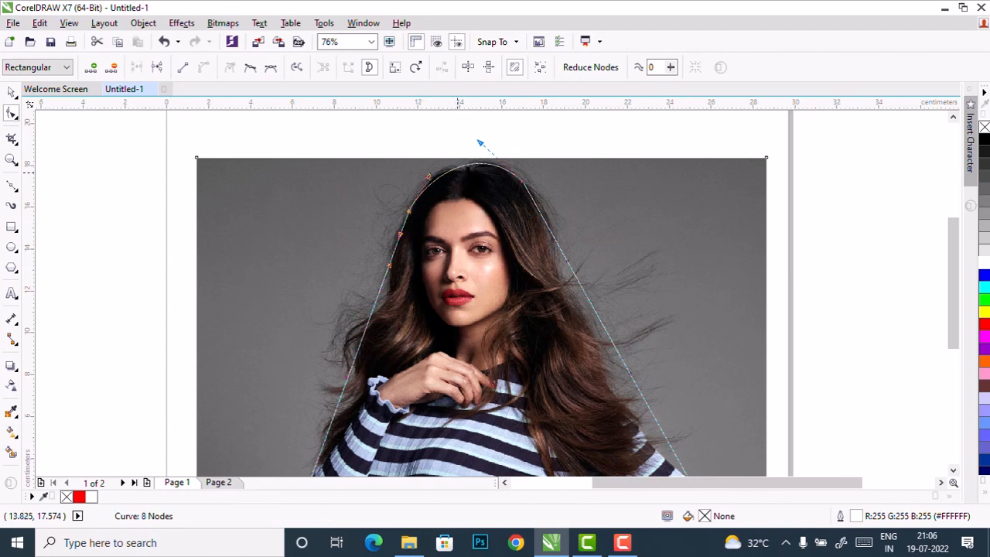
- Curve the segments and move the lower side node on the outline's right side to follow the hair down to the shoulder
left_click(567, 260)
left_click_drag(567, 260, 567, 235)
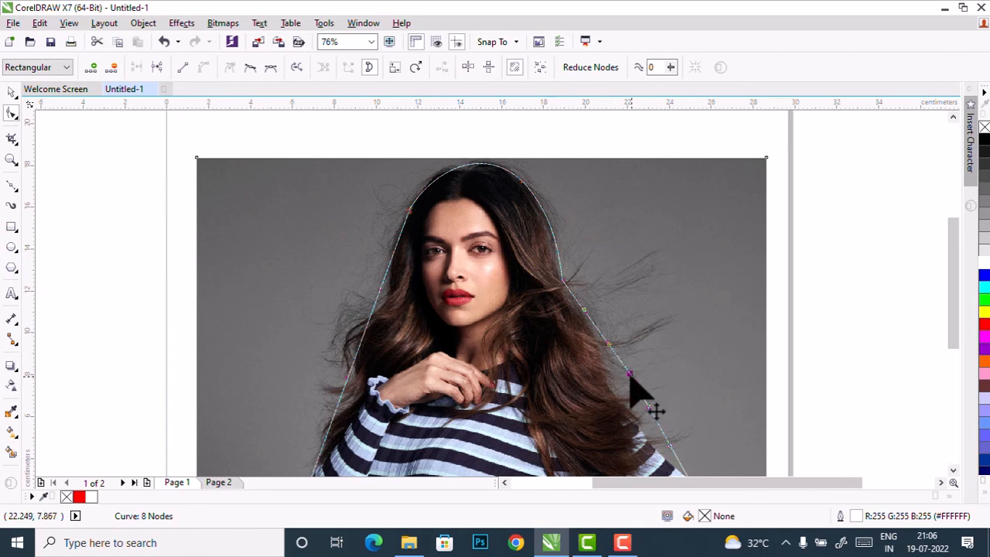
left_click_drag(624, 378, 604, 383)
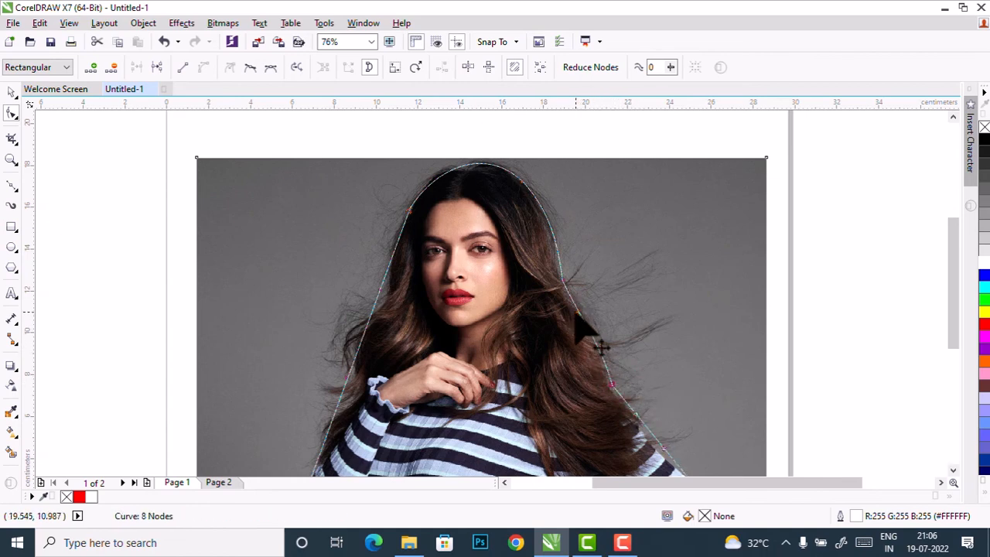
left_click(656, 468)
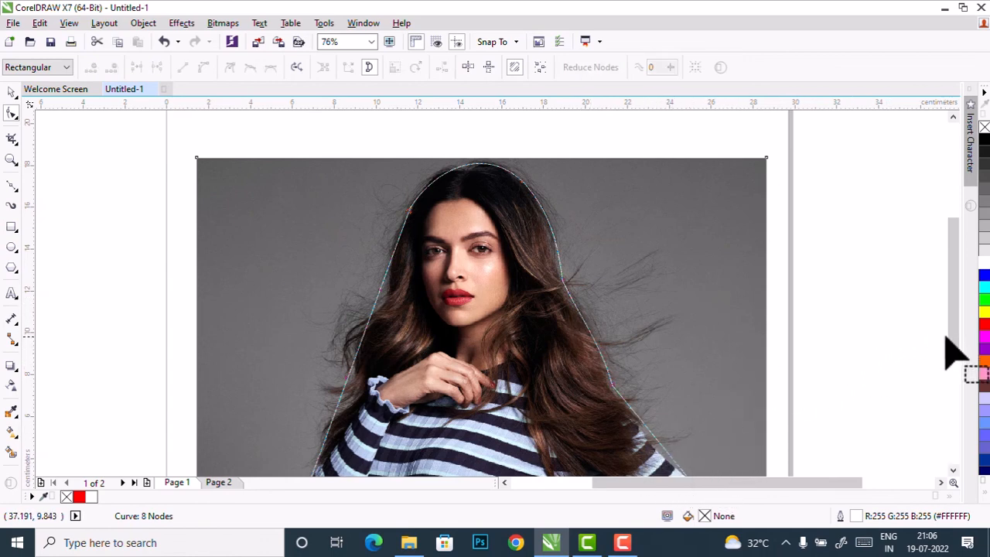
left_click_drag(956, 348, 945, 375)
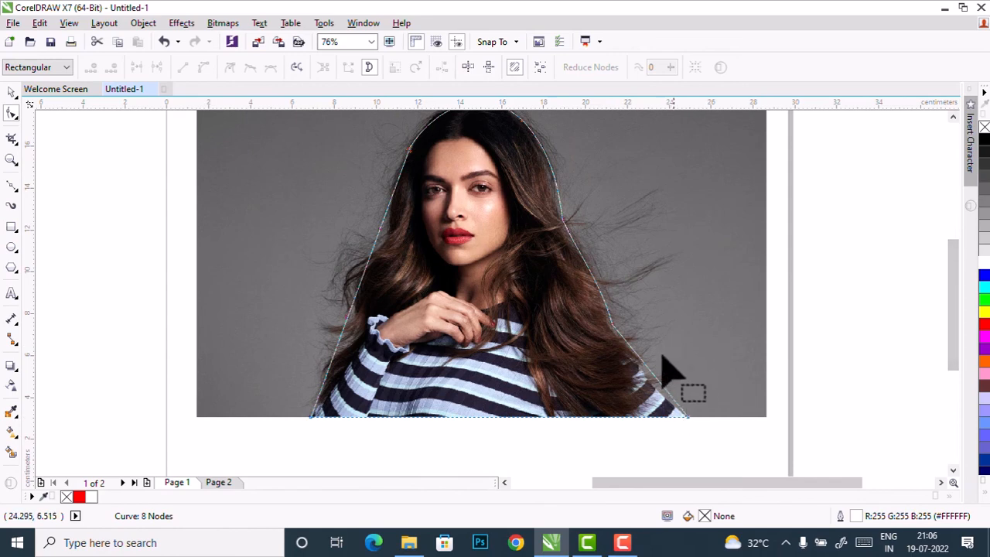
left_click_drag(702, 402, 673, 406)
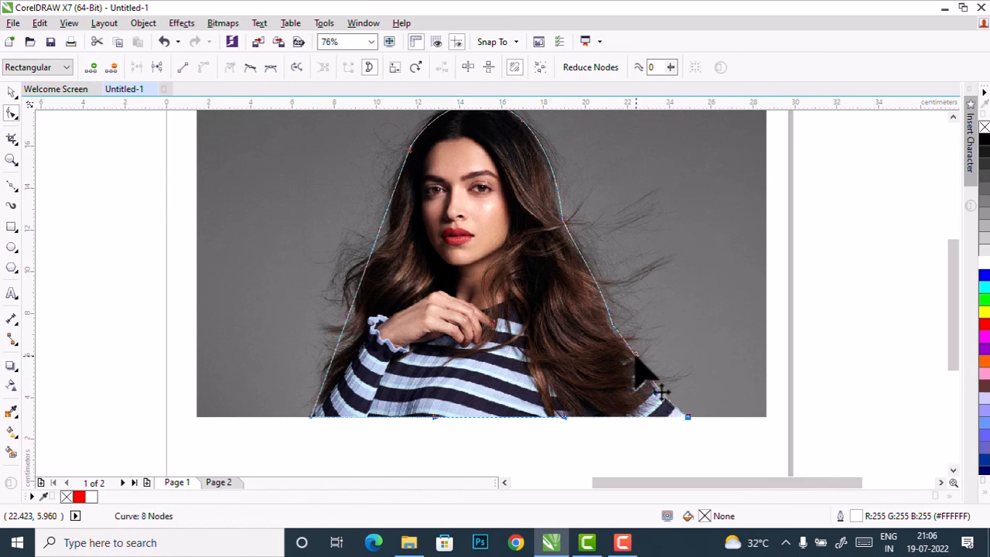
- Adjust the nodes and curve handles on the outline's left side to follow the hair and sleeve
left_click_drag(379, 229, 388, 234)
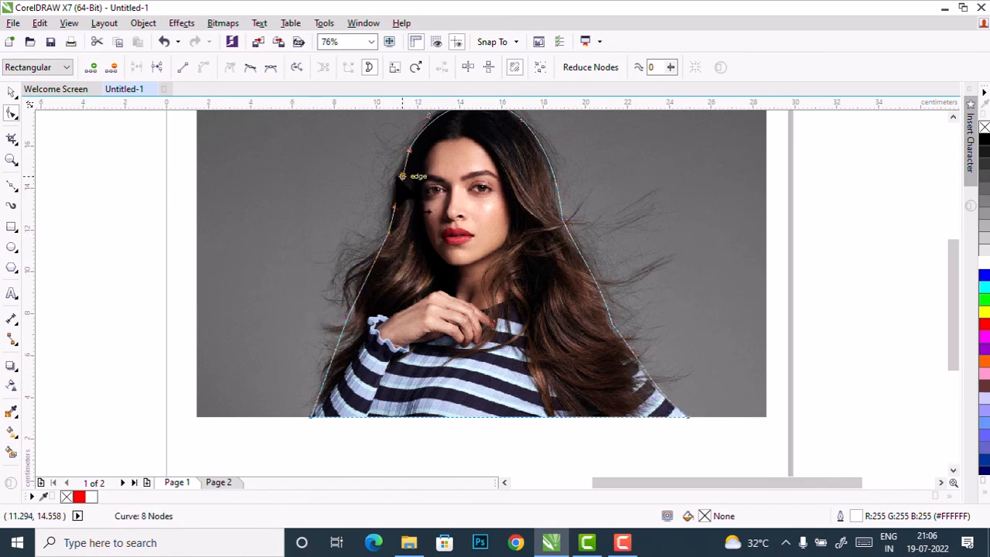
left_click_drag(403, 175, 394, 174)
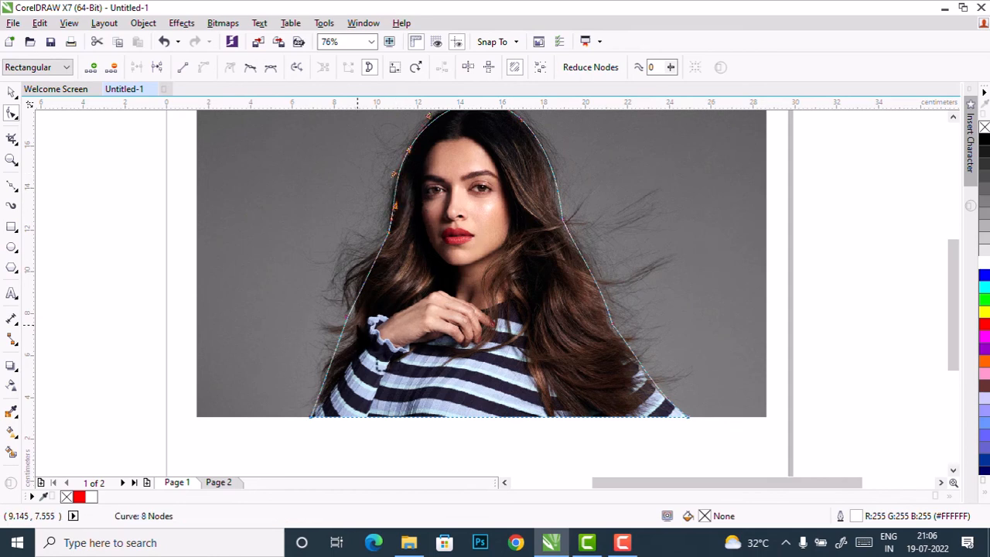
left_click_drag(349, 313, 377, 259)
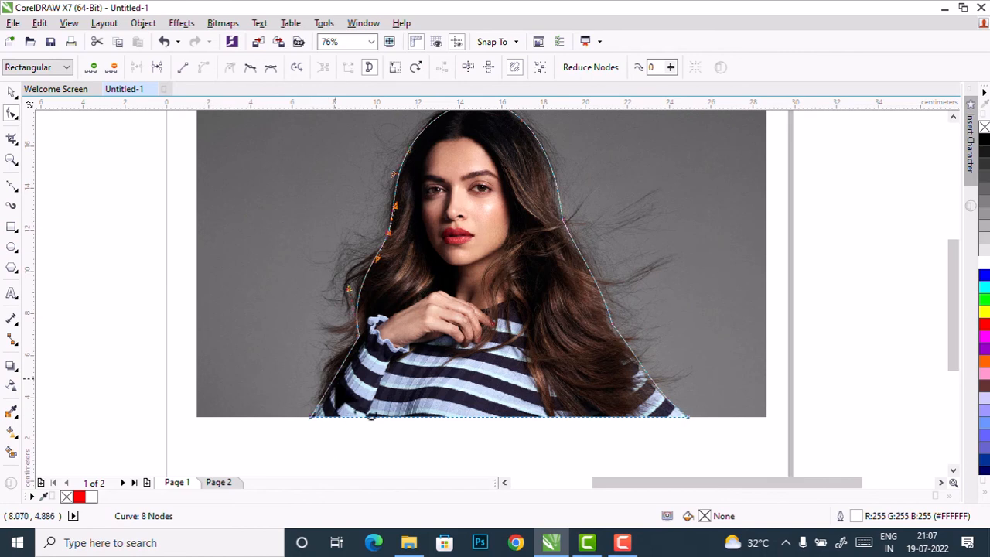
left_click(357, 336)
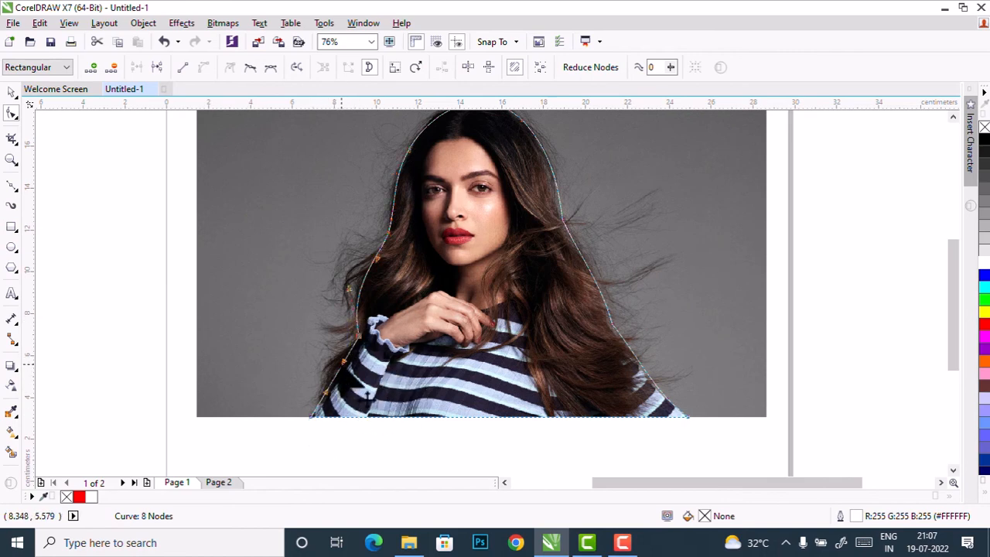
left_click_drag(342, 363, 324, 361)
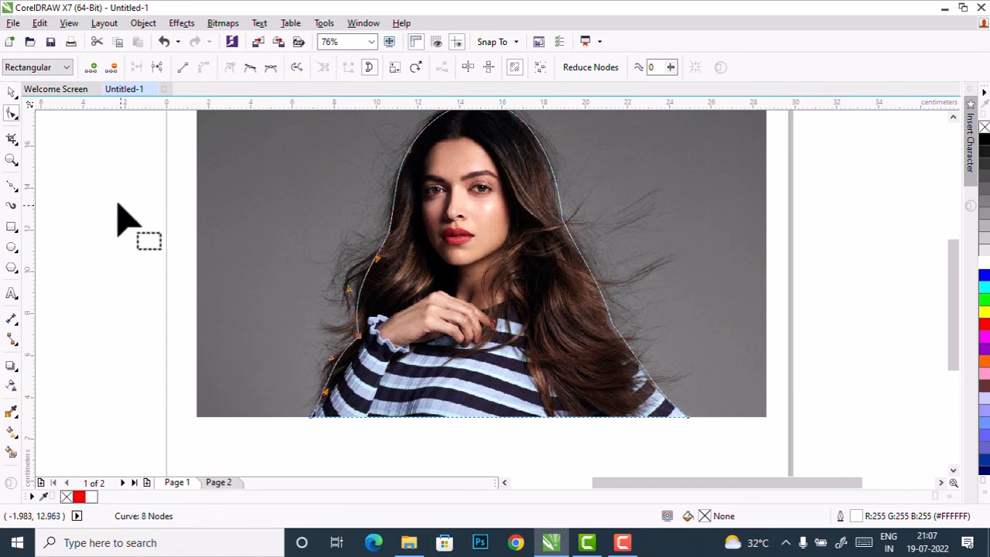
- Select the finished silhouette curve with the Pick tool and fill it with blue
left_click(11, 93)
left_click(152, 292)
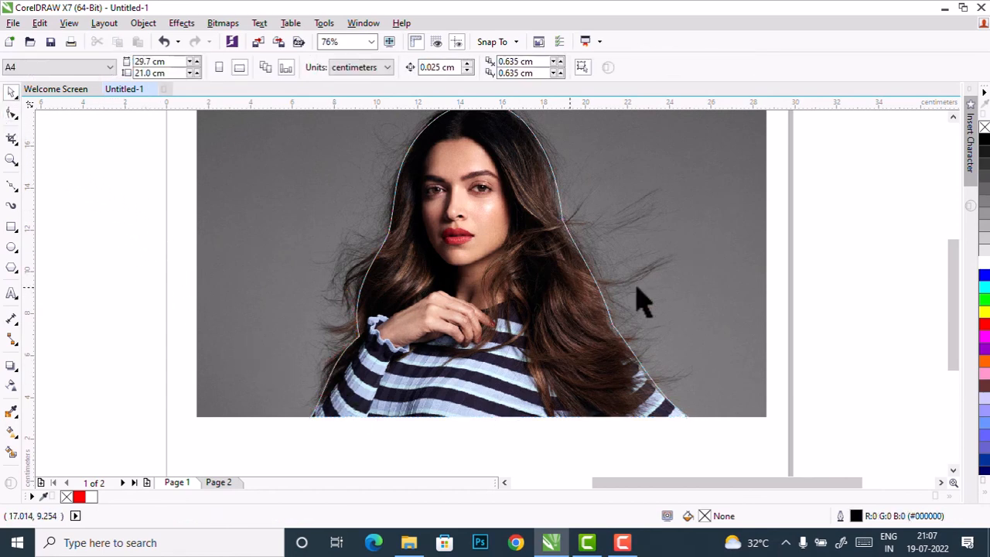
left_click_drag(948, 321, 948, 318)
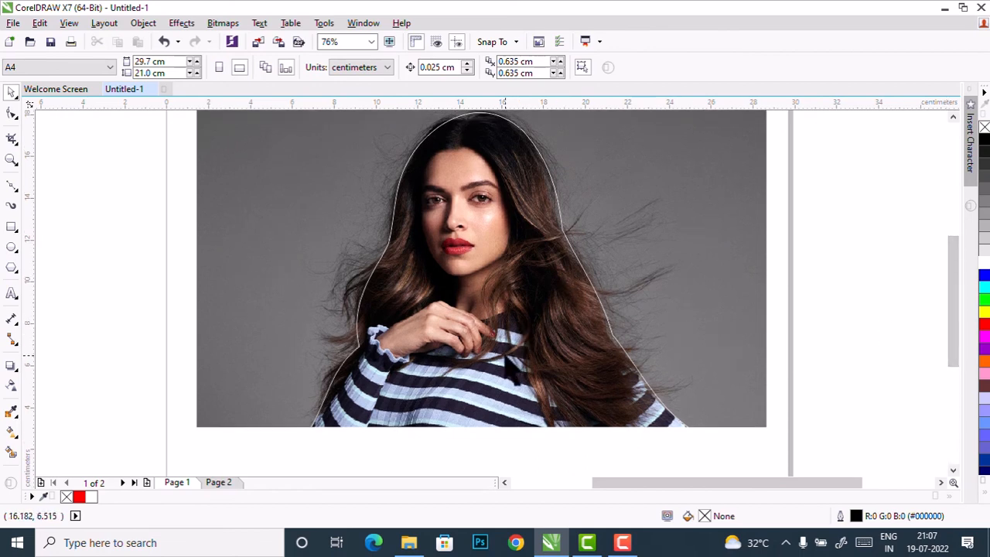
left_click(463, 308)
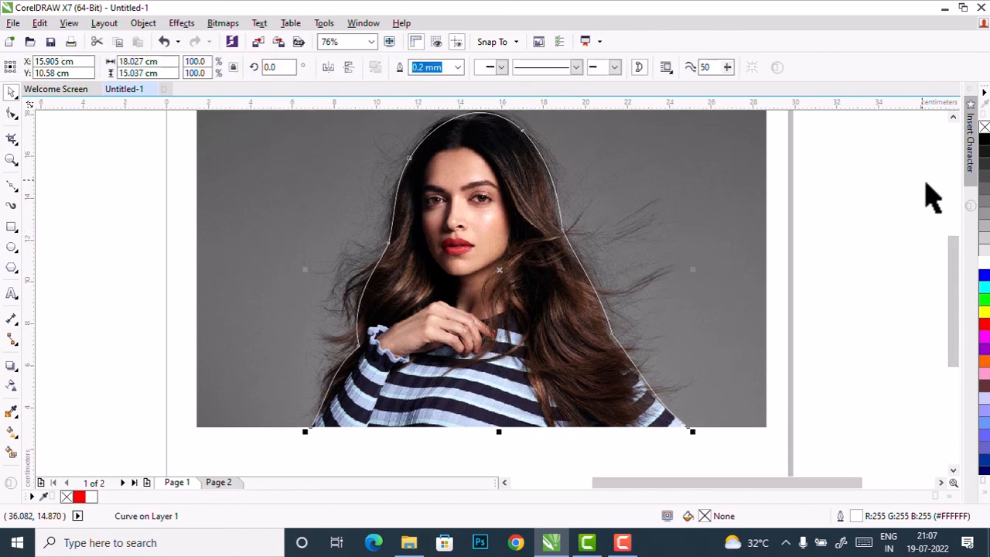
left_click(983, 277)
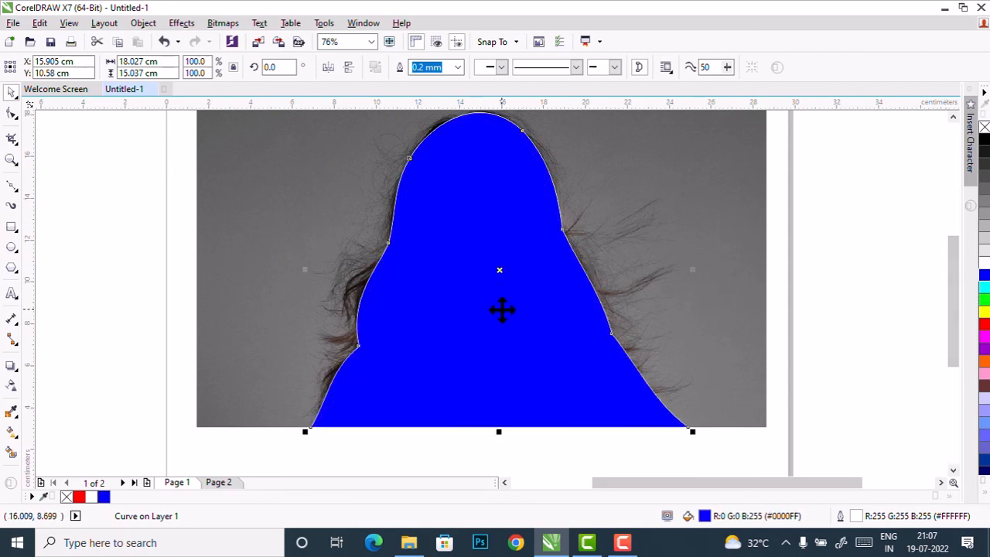
- Move the blue silhouette off the woman to the photo's right side, centred at about X 28.8 cm, Y 9.7 cm
left_click_drag(418, 194, 615, 206)
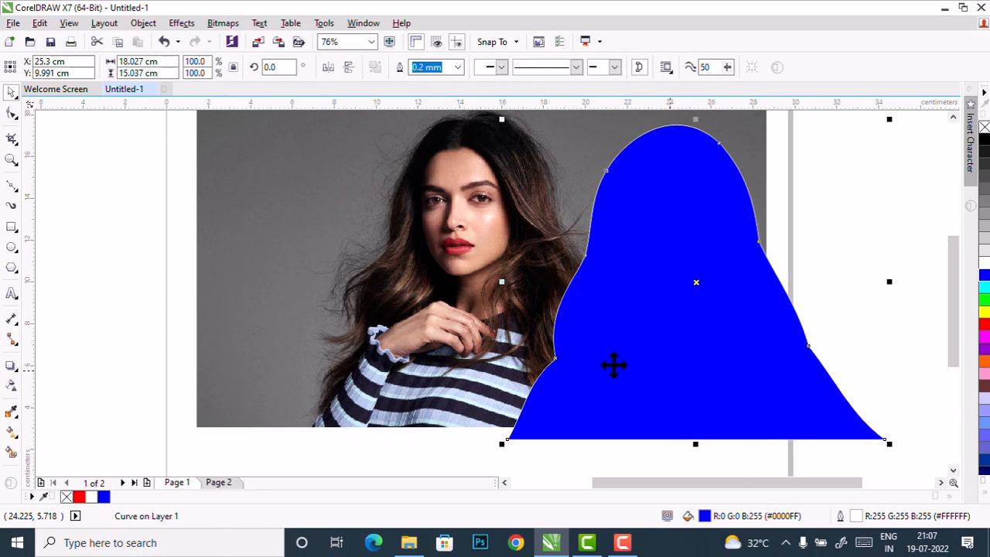
left_click_drag(634, 334, 716, 314)
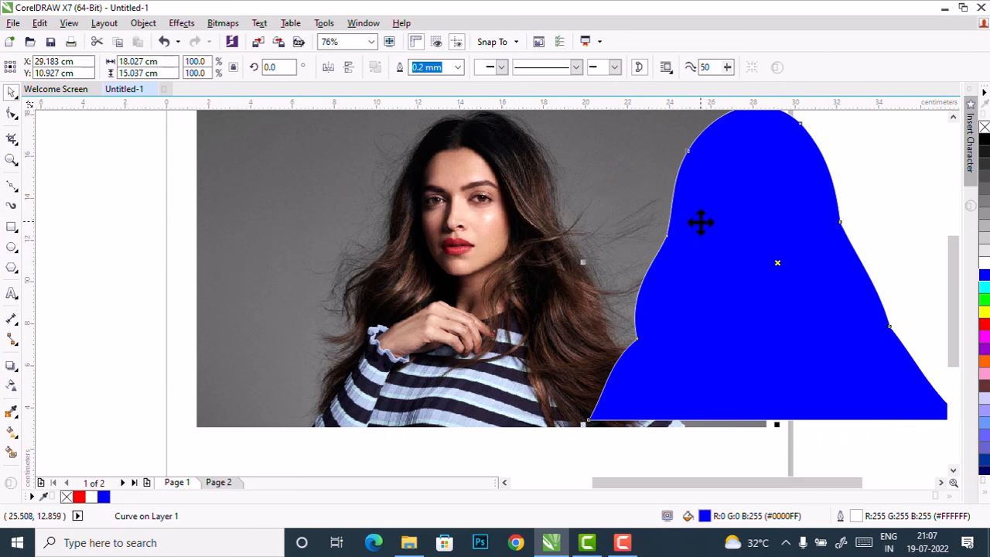
left_click_drag(700, 223, 693, 248)
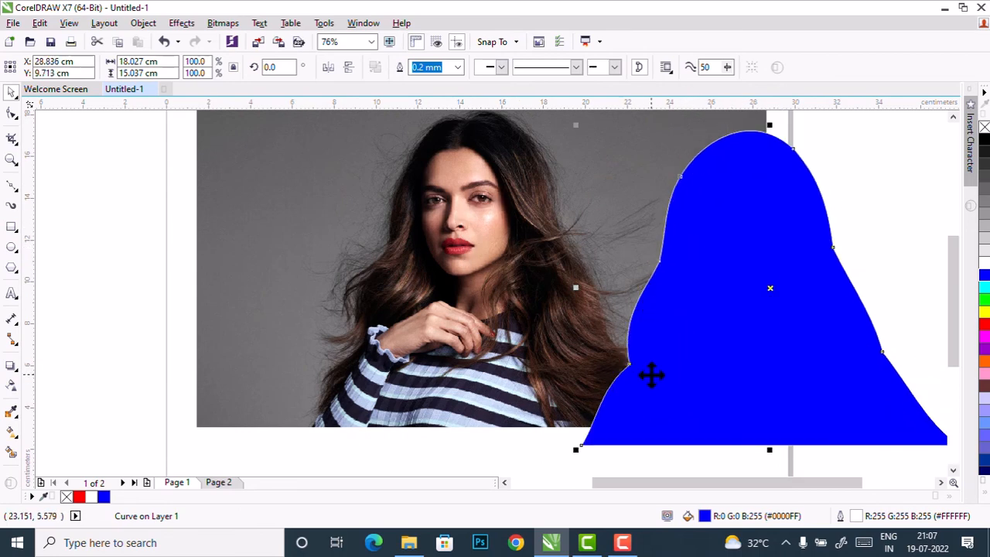